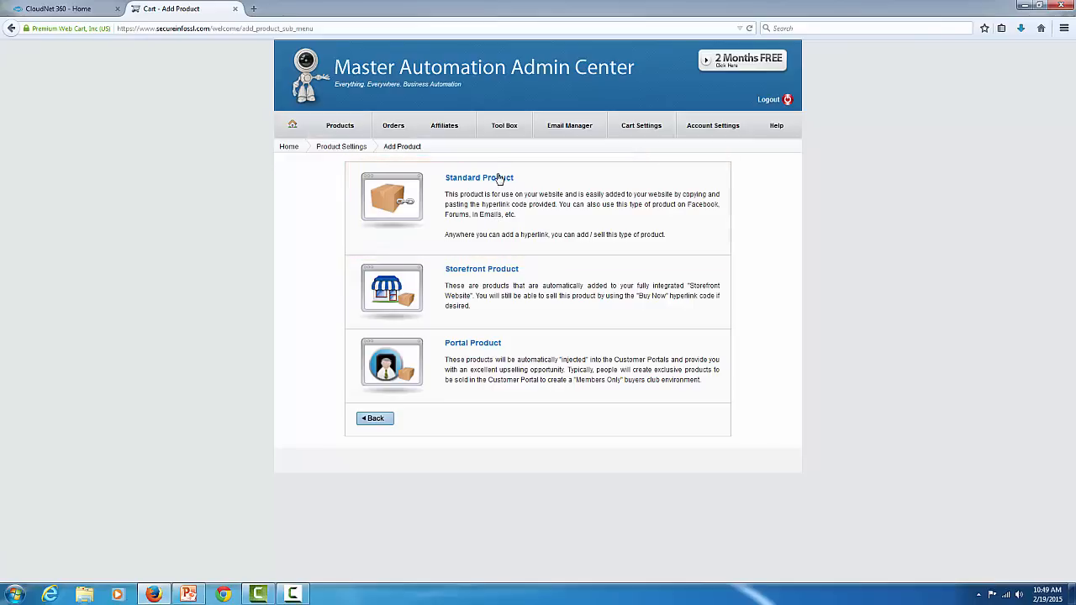
Step: Create a standard product named Columbia Coffee priced at $29.97 and open it for editing
click(497, 179)
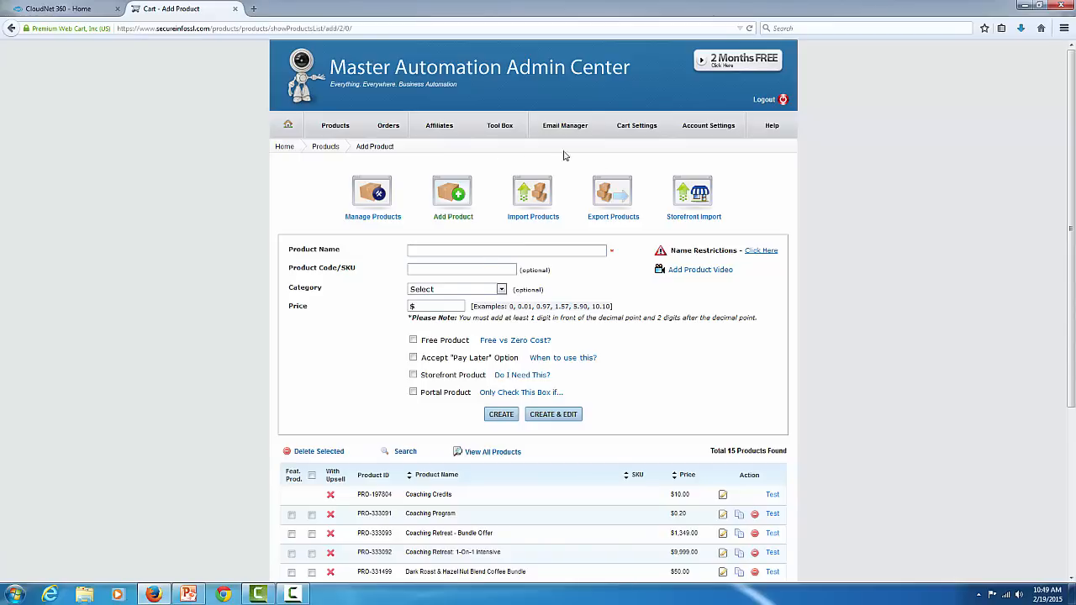
click(435, 249)
text(Columbia Coffee)
click(441, 306)
text(29.97)
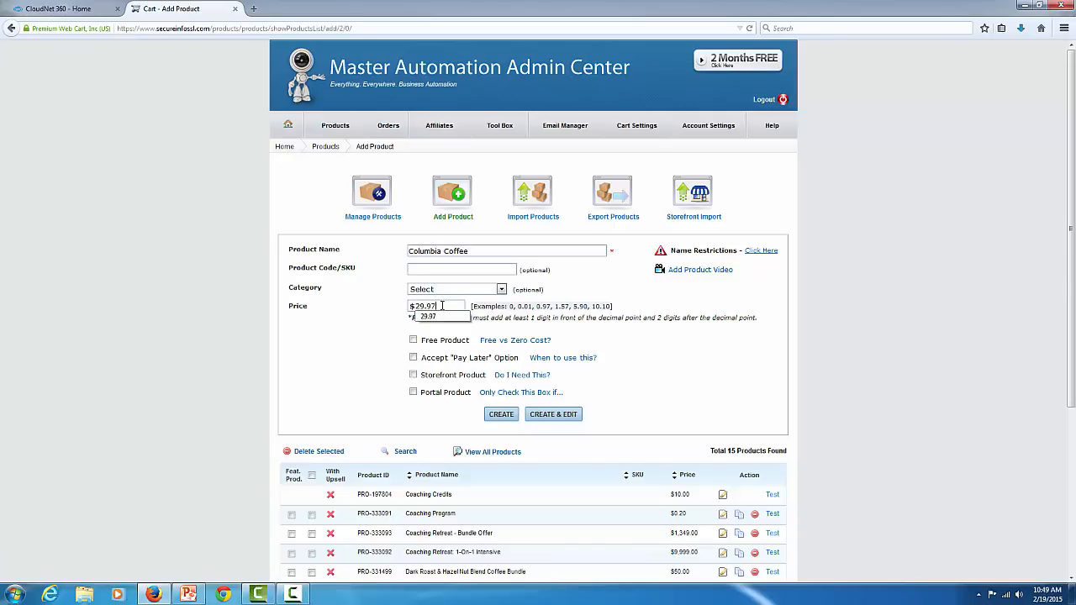
click(565, 415)
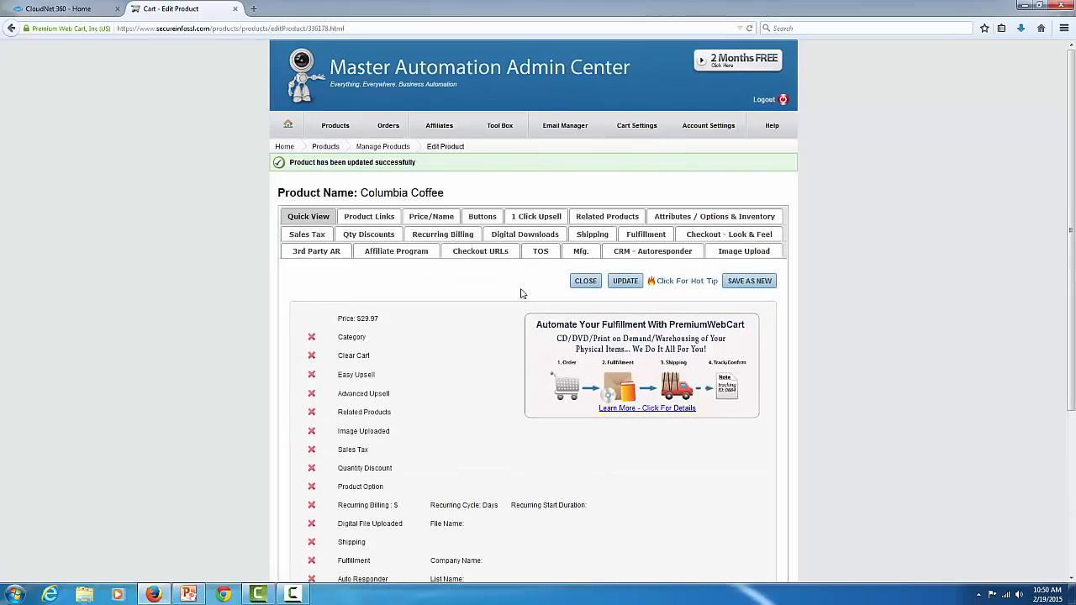
Step: Show the Columbia Coffee product's Optimized Checkout links and select the product link text
click(395, 218)
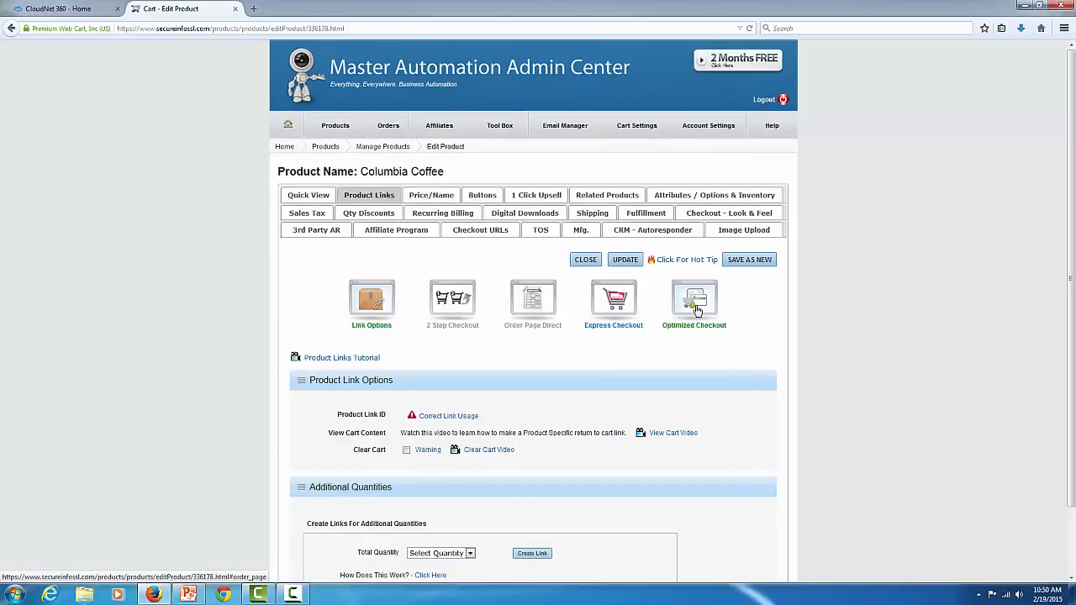
click(695, 303)
click(611, 427)
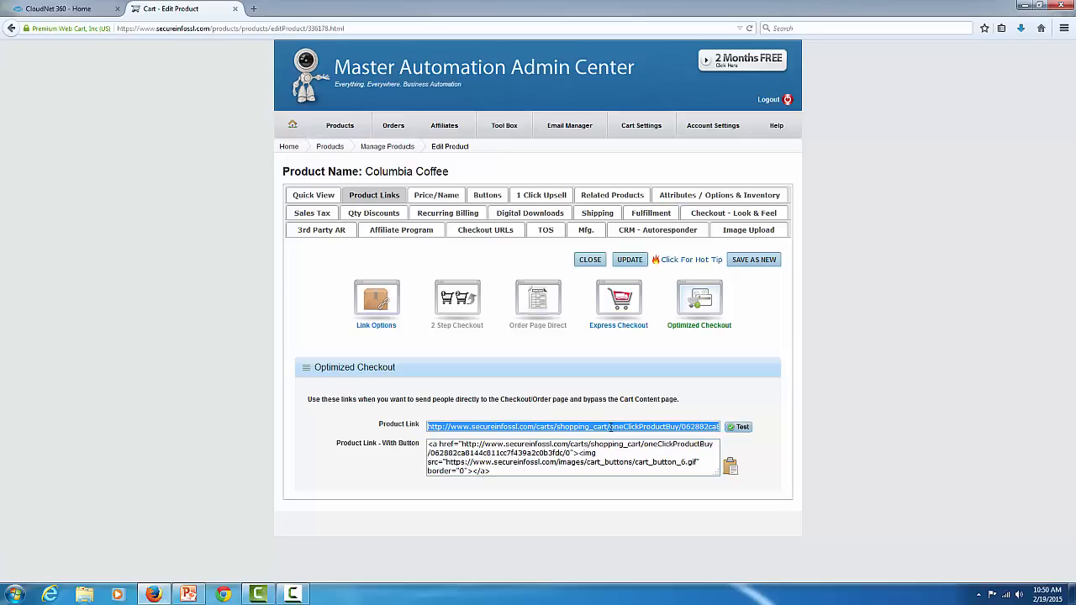
Step: In the optimized cart's look and feel setup, set the Coffee order page's address header to "My Personal Java Hut" and save
click(652, 120)
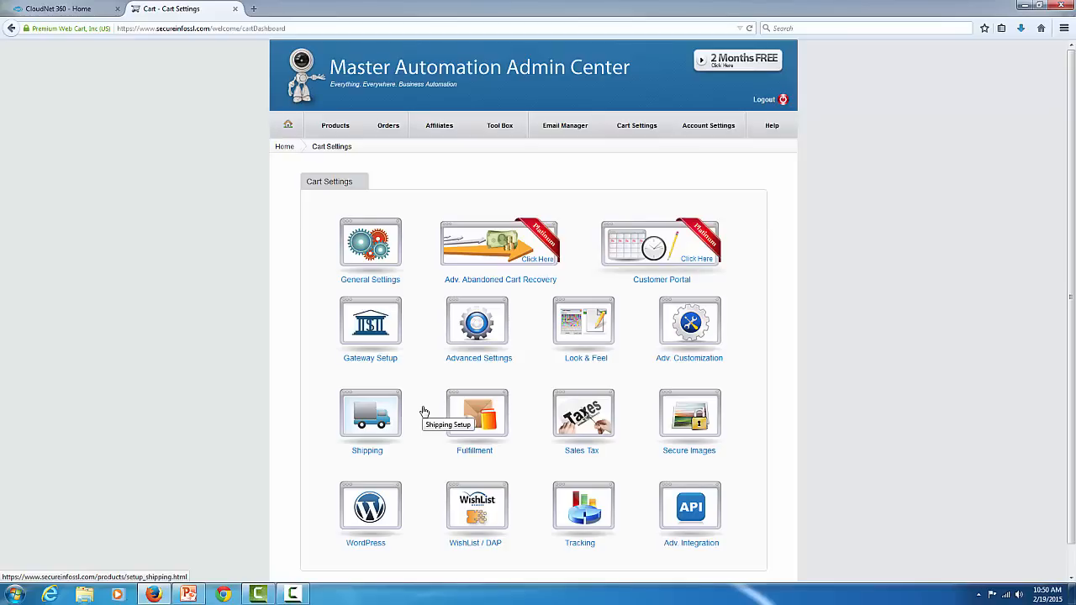
click(583, 343)
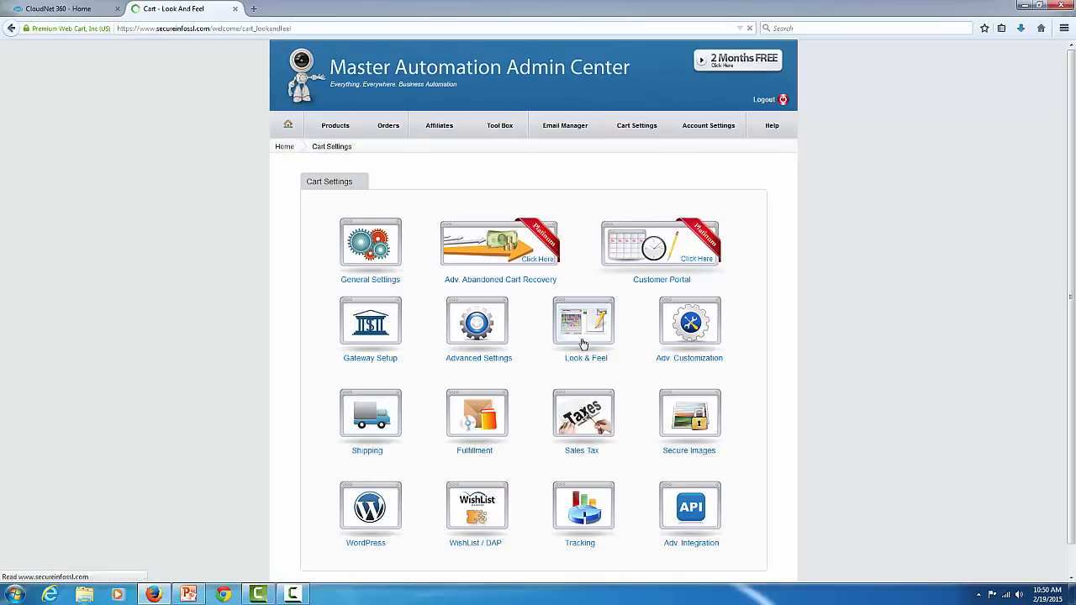
click(701, 250)
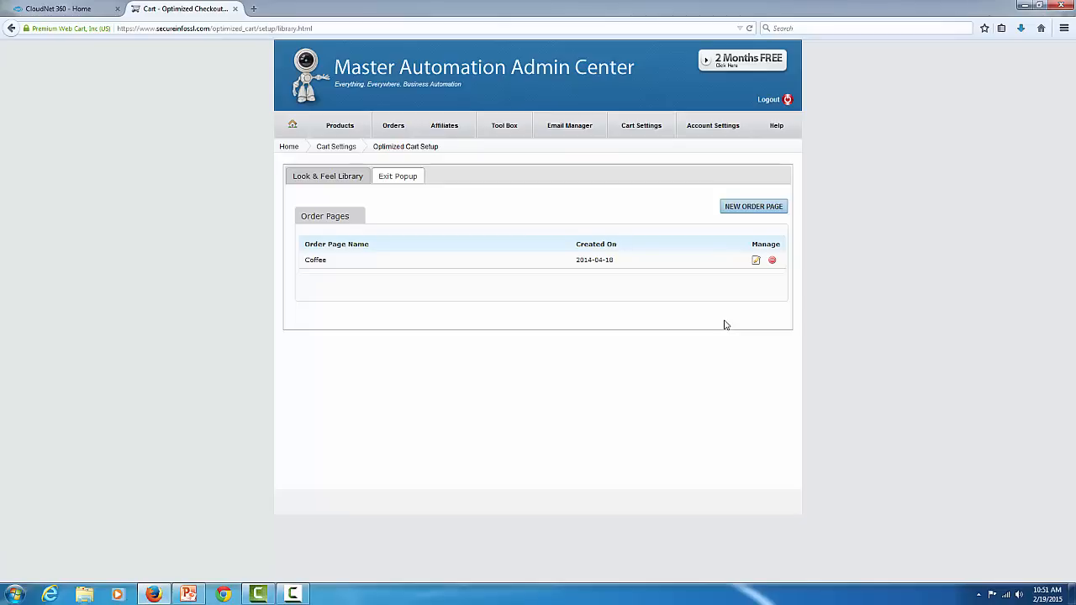
click(757, 262)
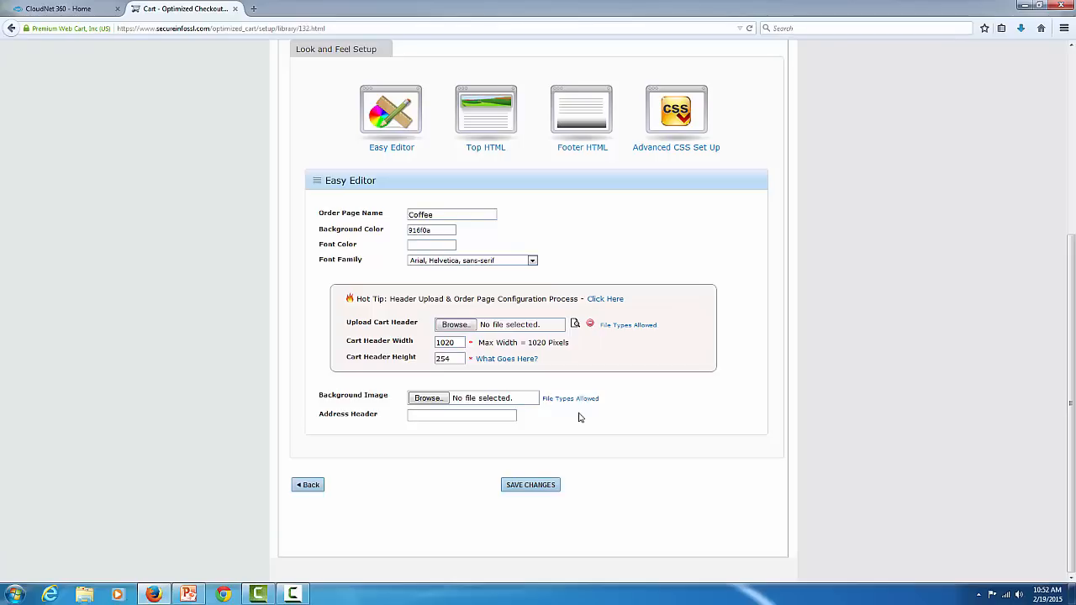
text(My Personal Java Hut)
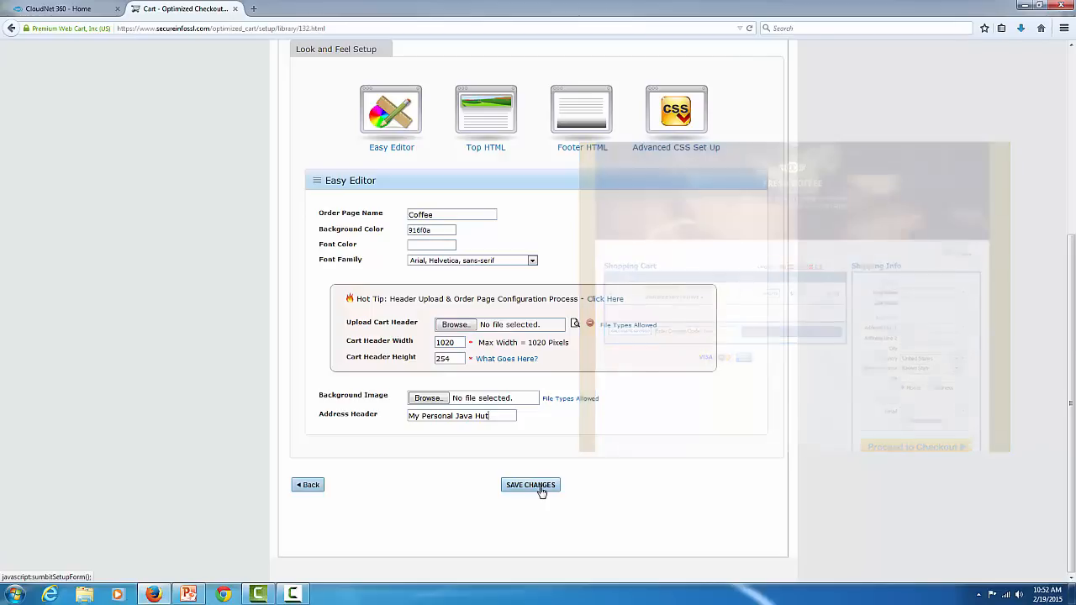
click(541, 494)
scroll(554, 420, down, 10)
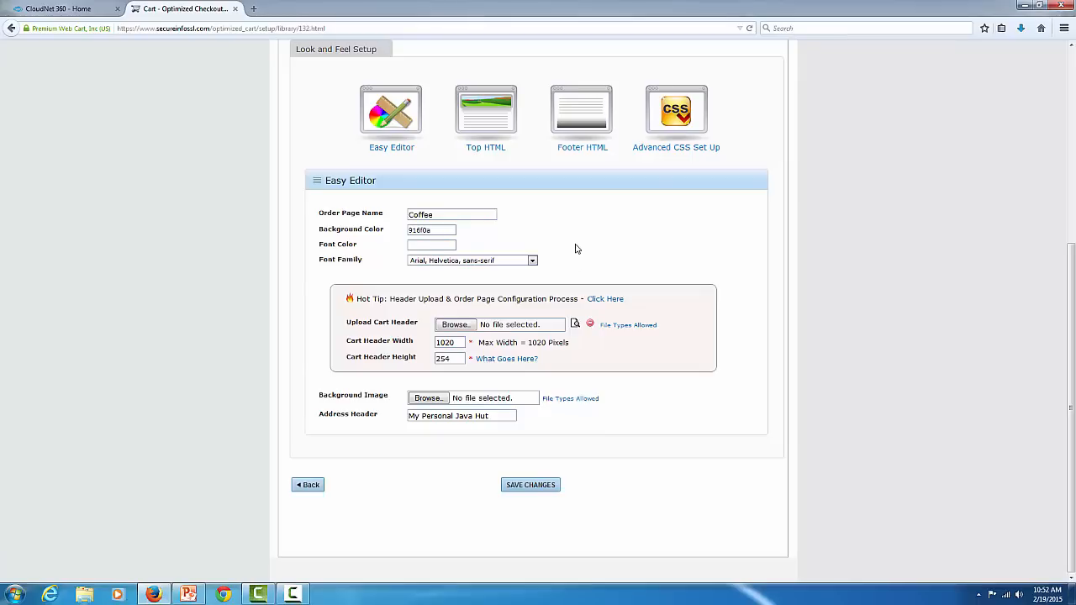
scroll(577, 247, up, 5)
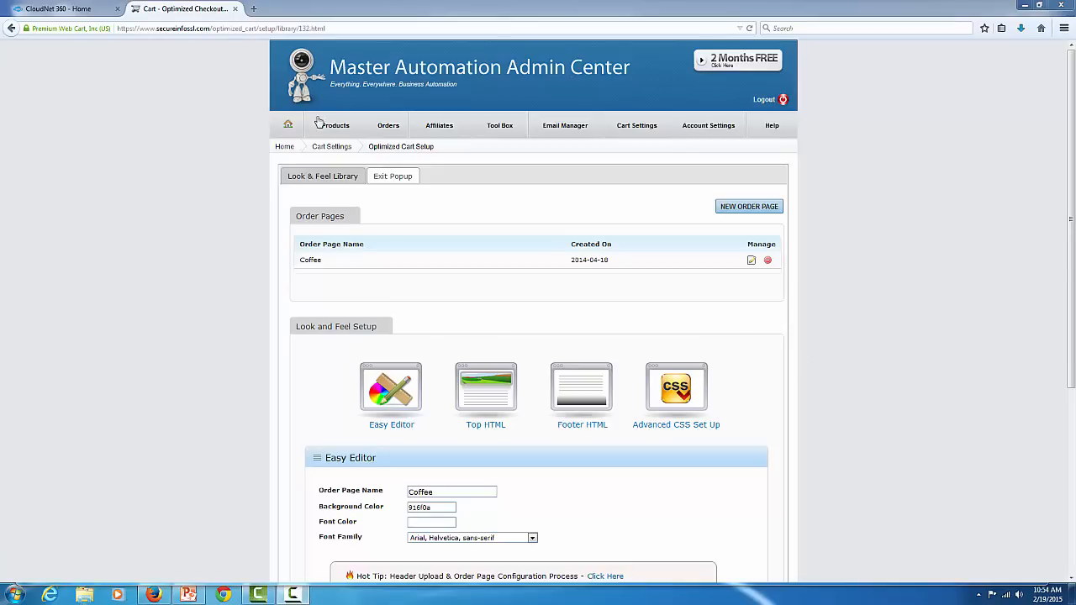
Step: Assign the Coffee look and feel to the Columbia Coffee product's Optimized Checkout and update the product
click(339, 129)
click(481, 253)
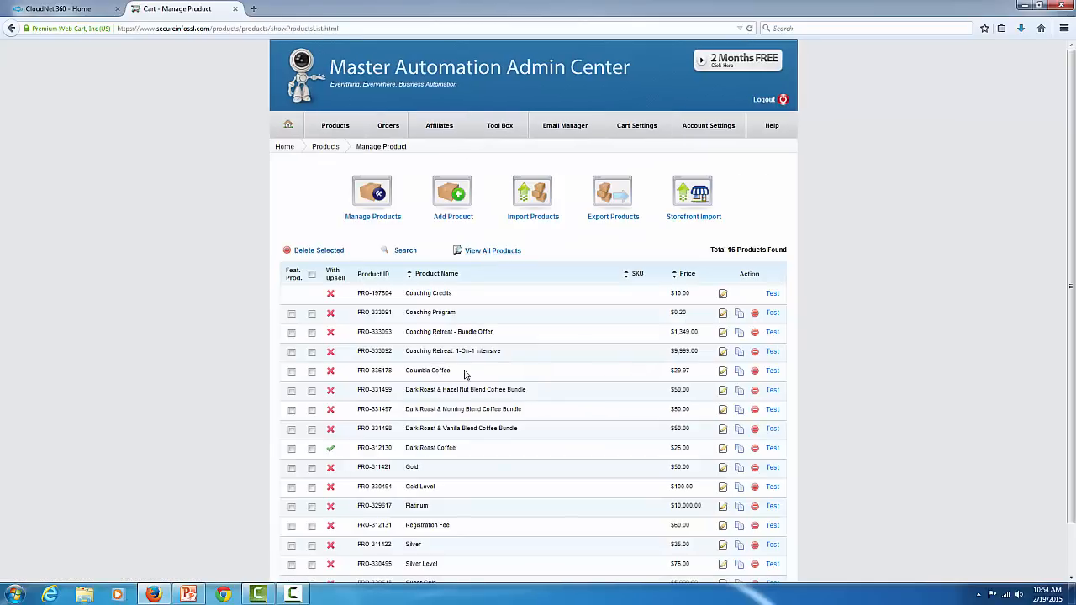
click(722, 377)
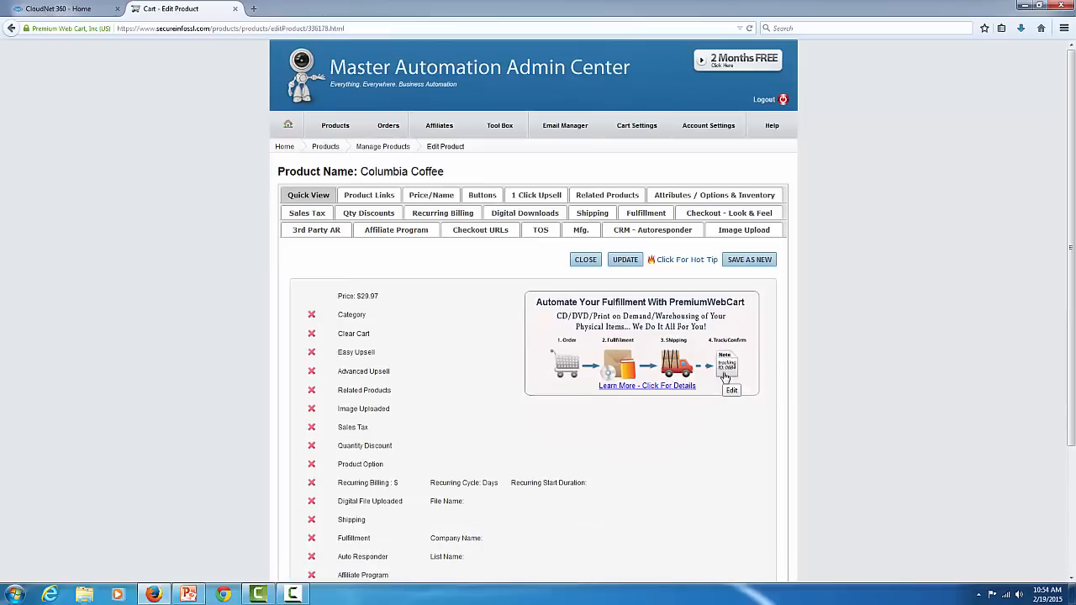
click(724, 216)
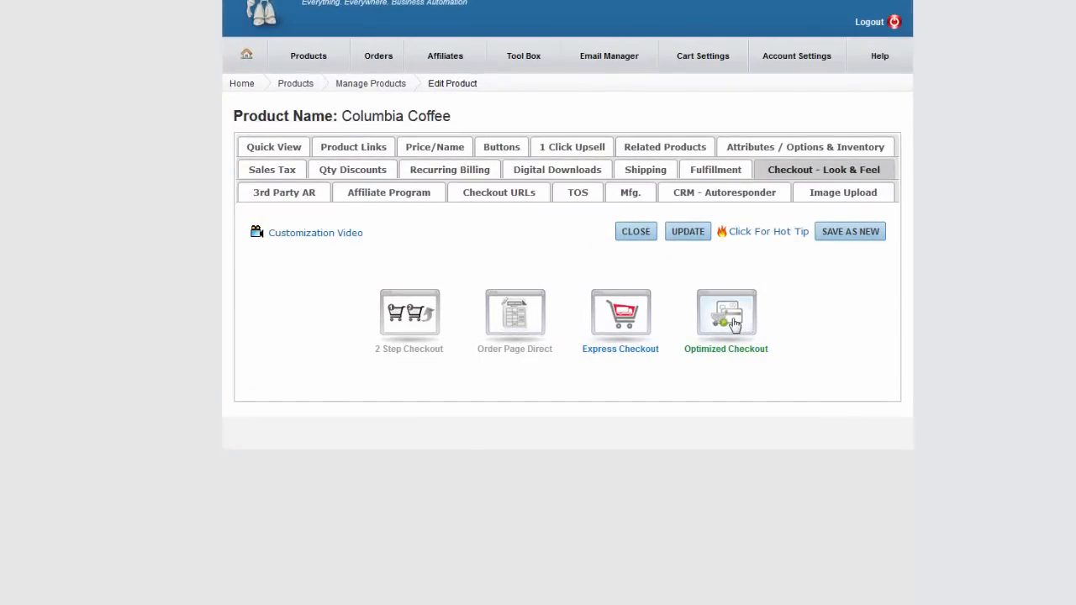
click(734, 323)
click(498, 455)
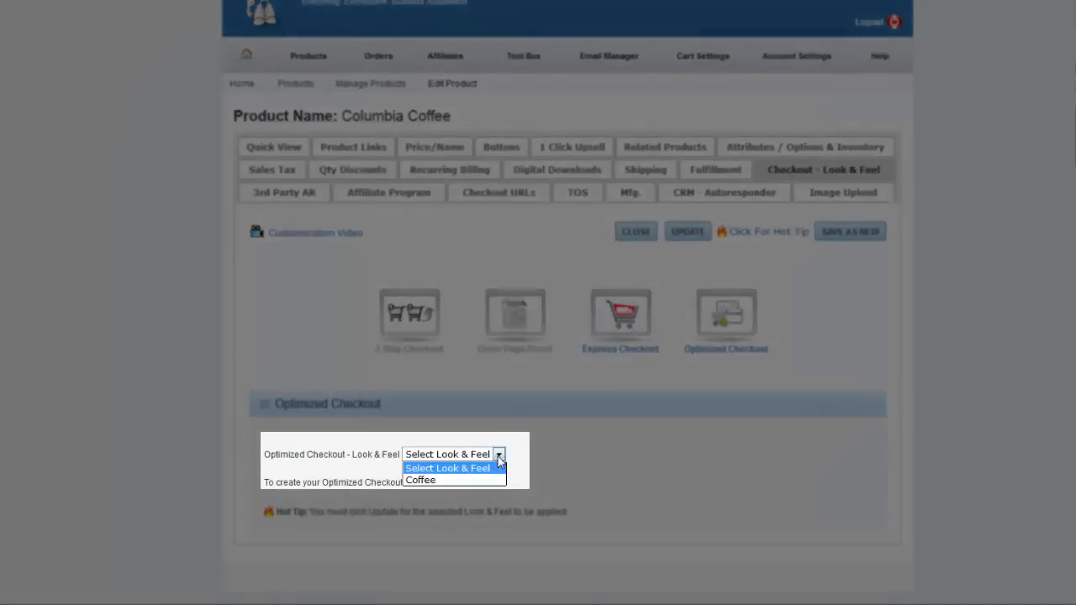
click(469, 480)
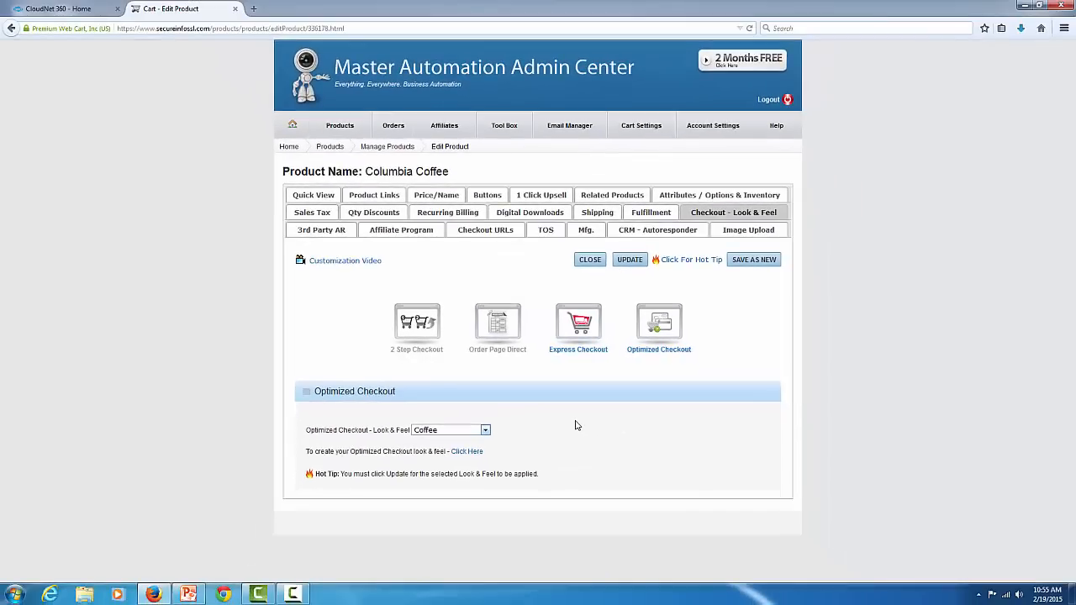
click(630, 261)
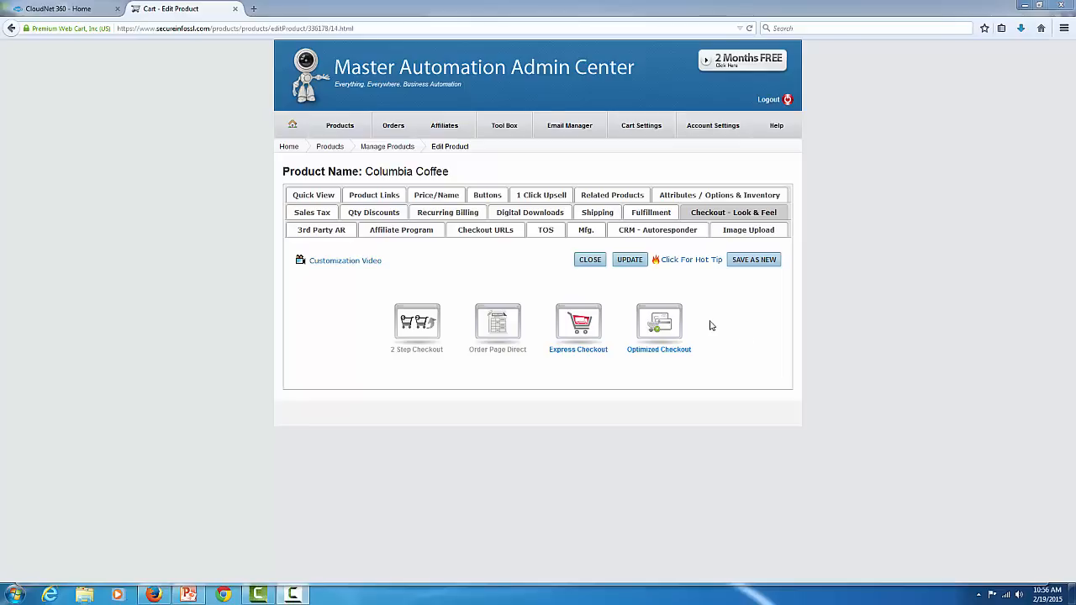
Step: Assign the Dark Roast Hazel Nut, Morning and Vanilla Blend Coffee Bundles as Columbia Coffee's related products and return to the product
click(614, 196)
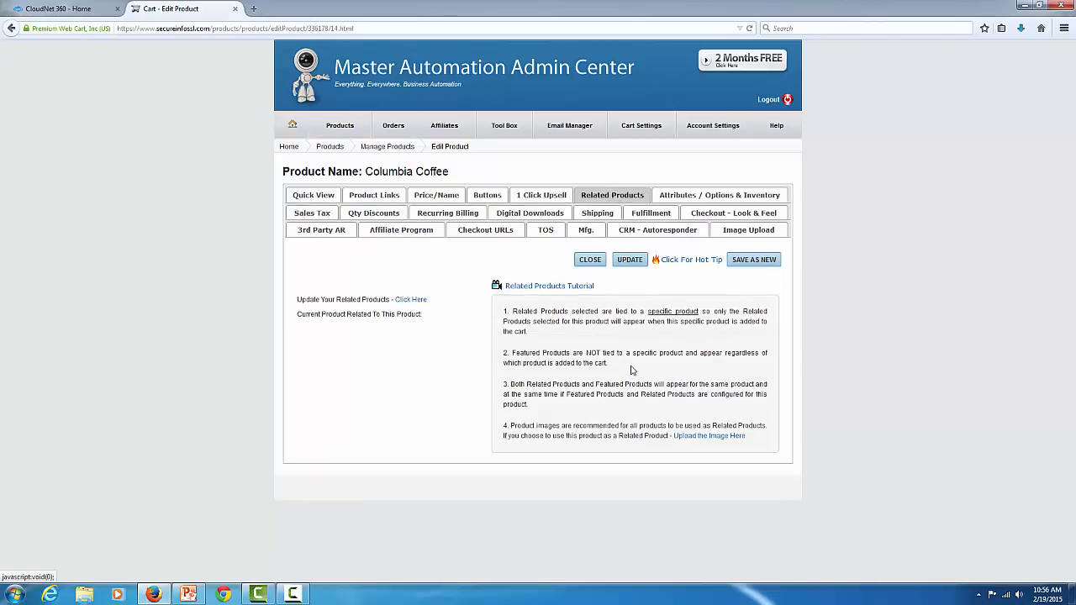
click(412, 301)
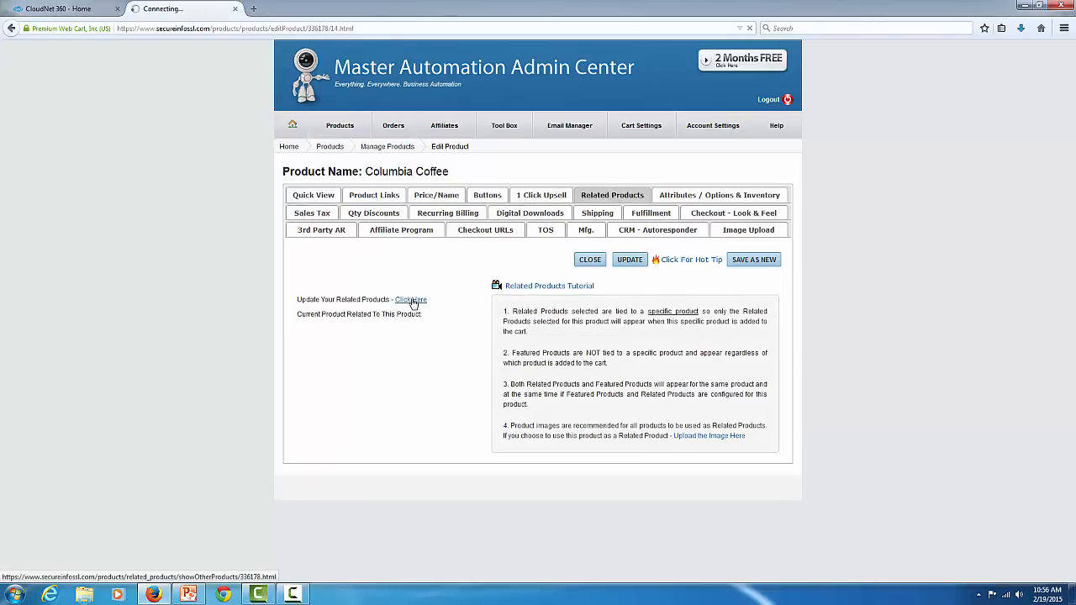
scroll(412, 300, down, 3)
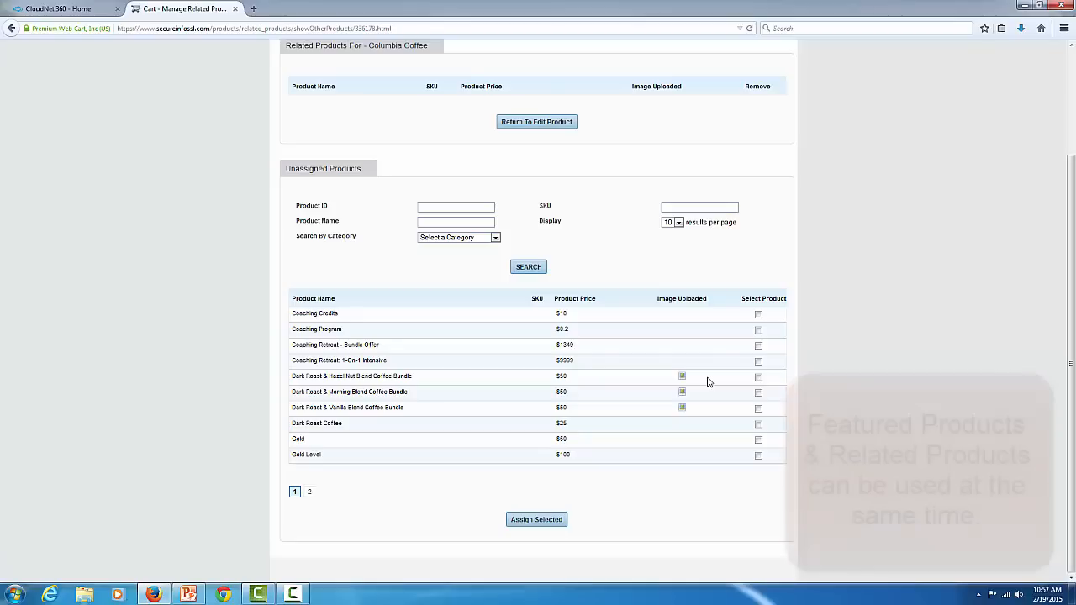
click(759, 377)
click(759, 393)
click(758, 409)
click(538, 521)
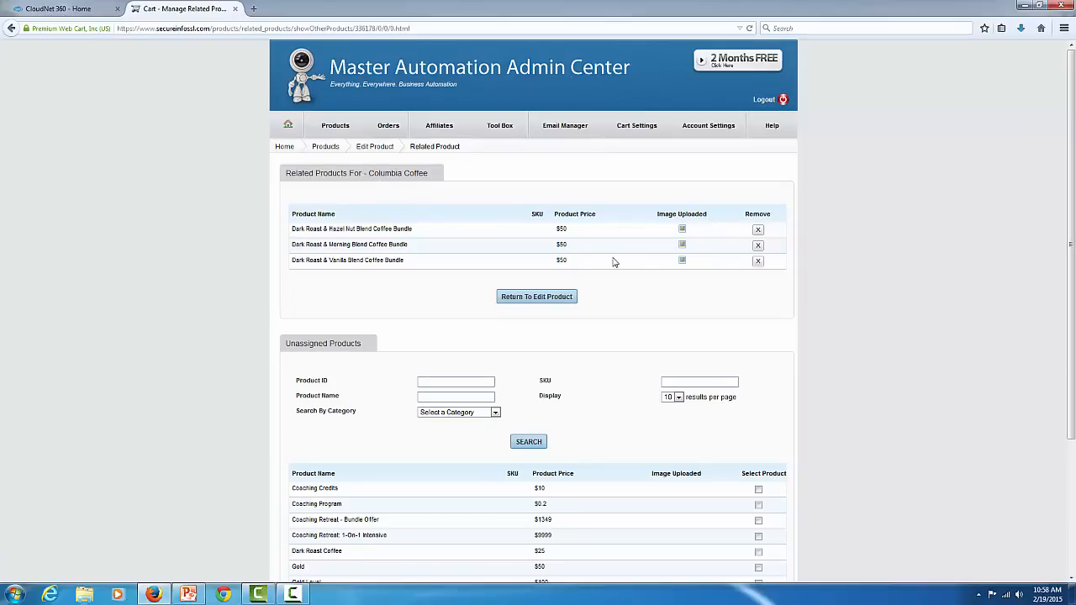
click(548, 299)
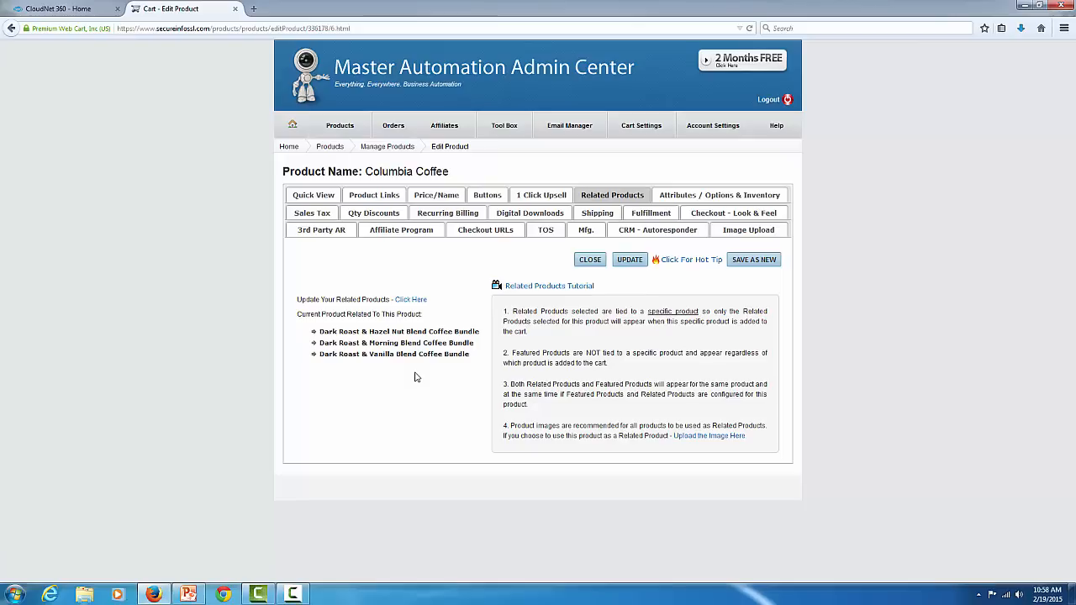
Step: Test Columbia Coffee's Optimized Checkout link and examine the address header on the order page
click(376, 195)
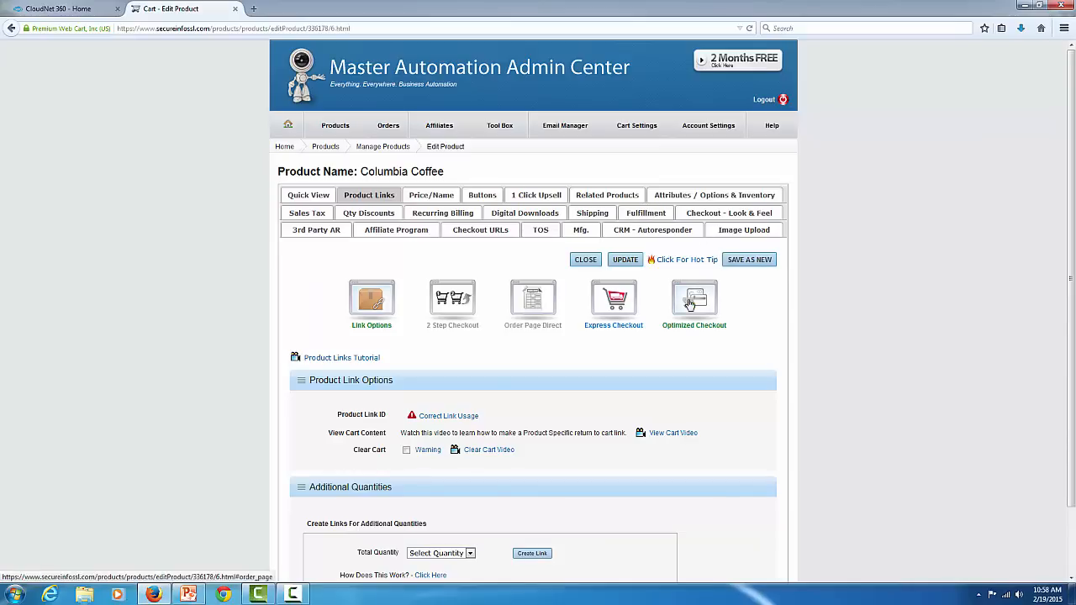
click(689, 302)
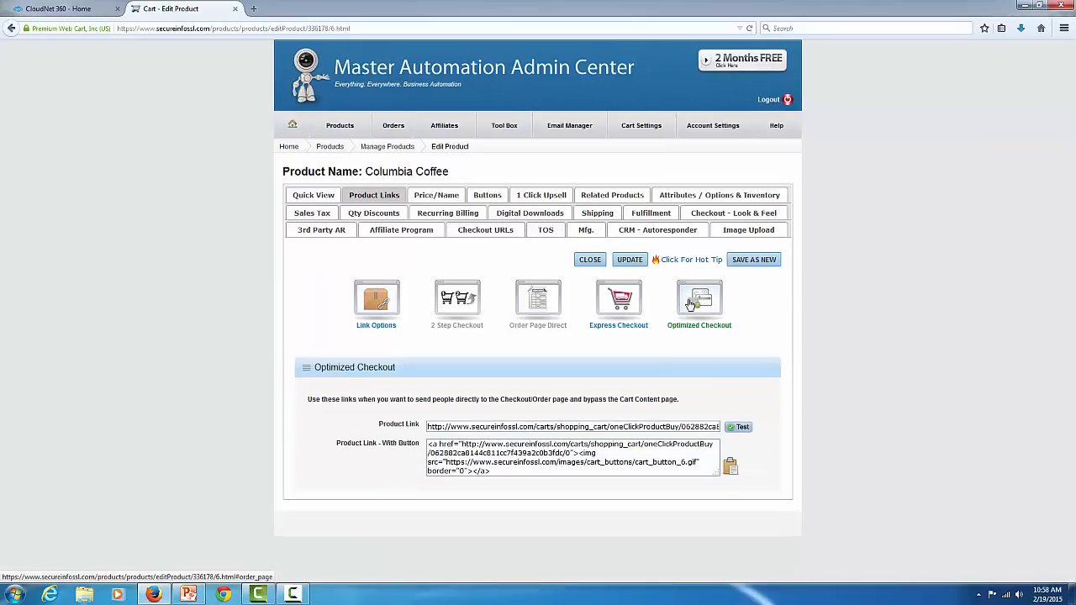
click(743, 428)
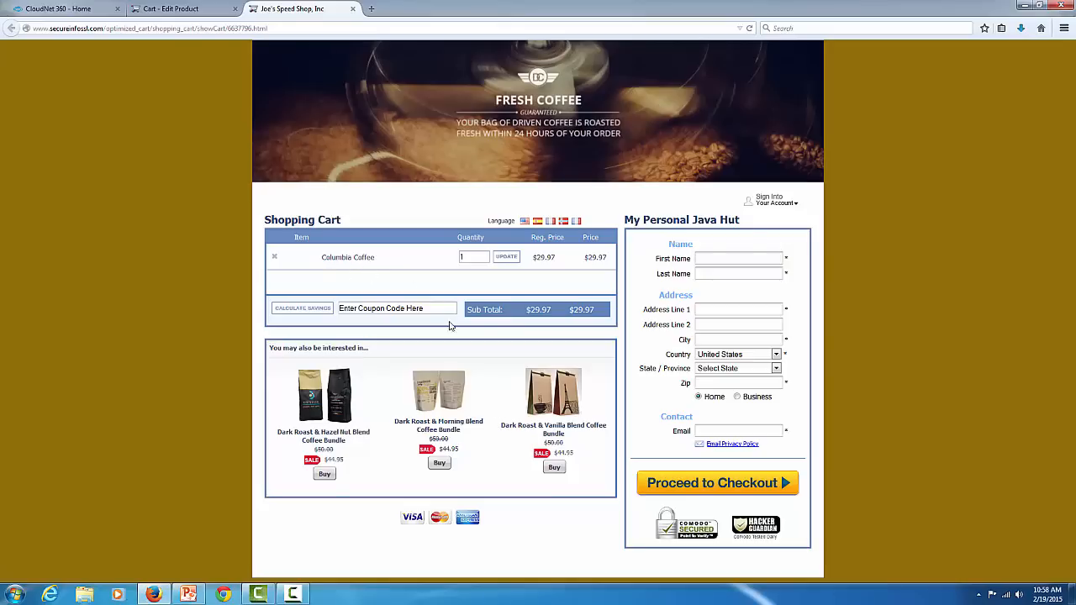
drag(740, 222, 623, 221)
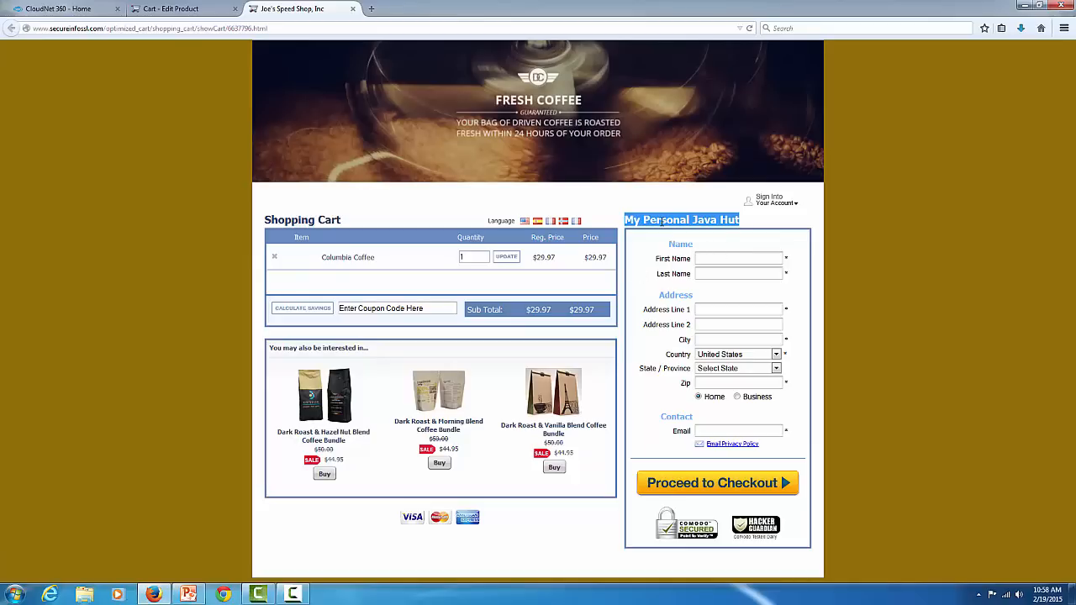
click(652, 249)
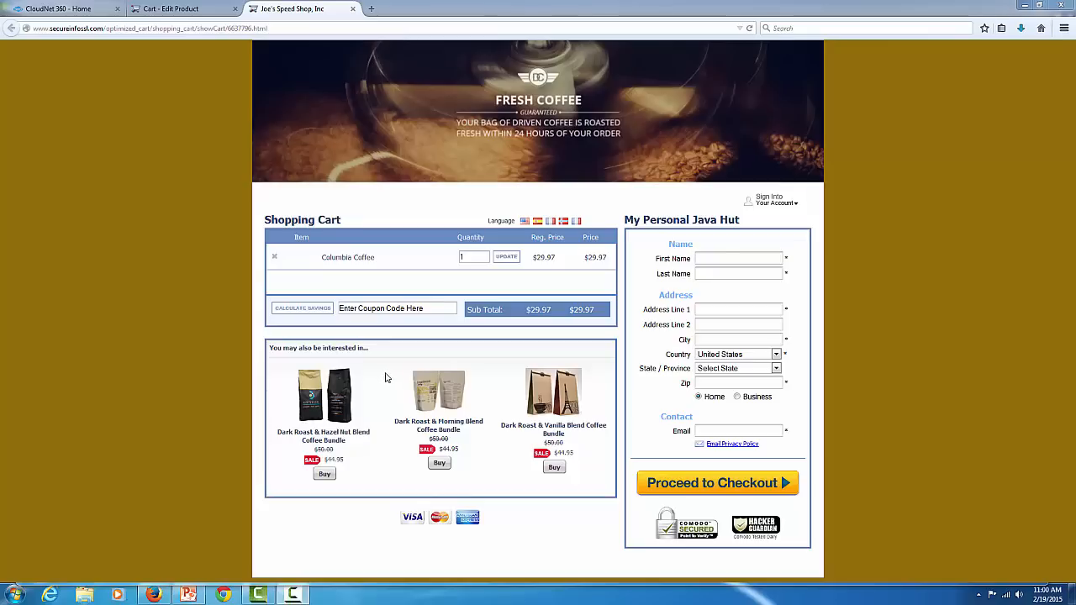
Step: Trigger the order page's exit popup, decline its coupon offer and close the test page
mouse_move(220, 8)
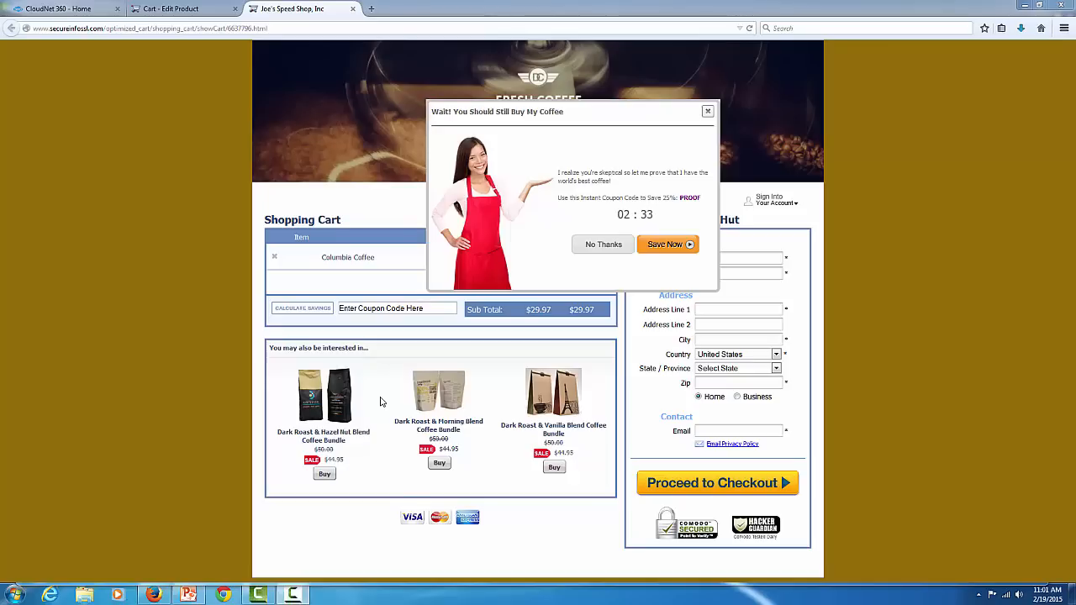
click(603, 245)
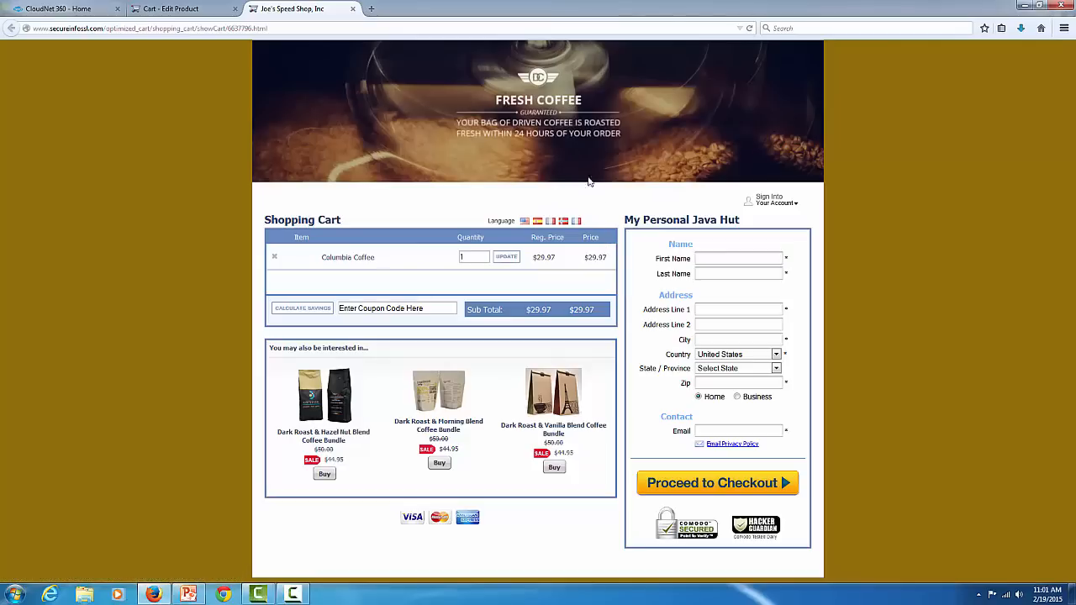
click(354, 8)
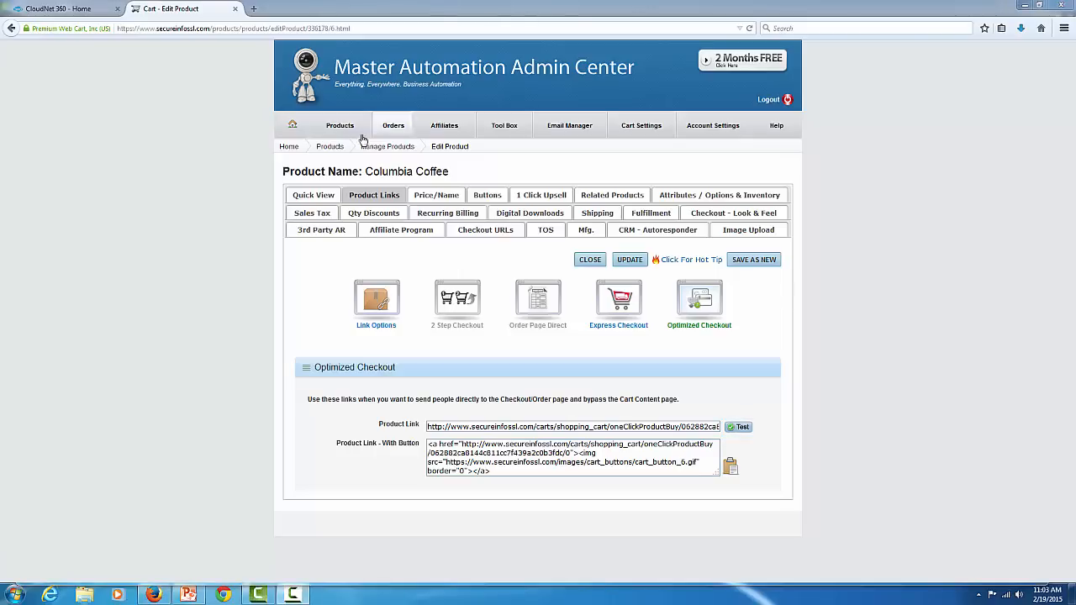
Step: Create a standard product named "Columbia Coffee - Subscription" priced at $24.97 and open it for editing
click(340, 130)
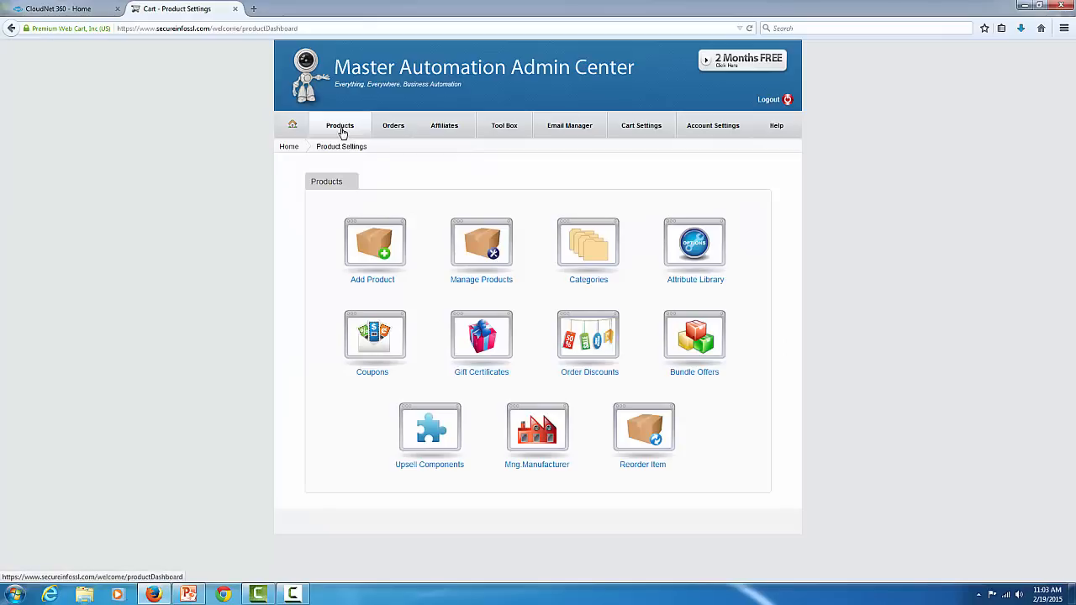
click(380, 240)
click(490, 186)
click(426, 250)
text(Co)
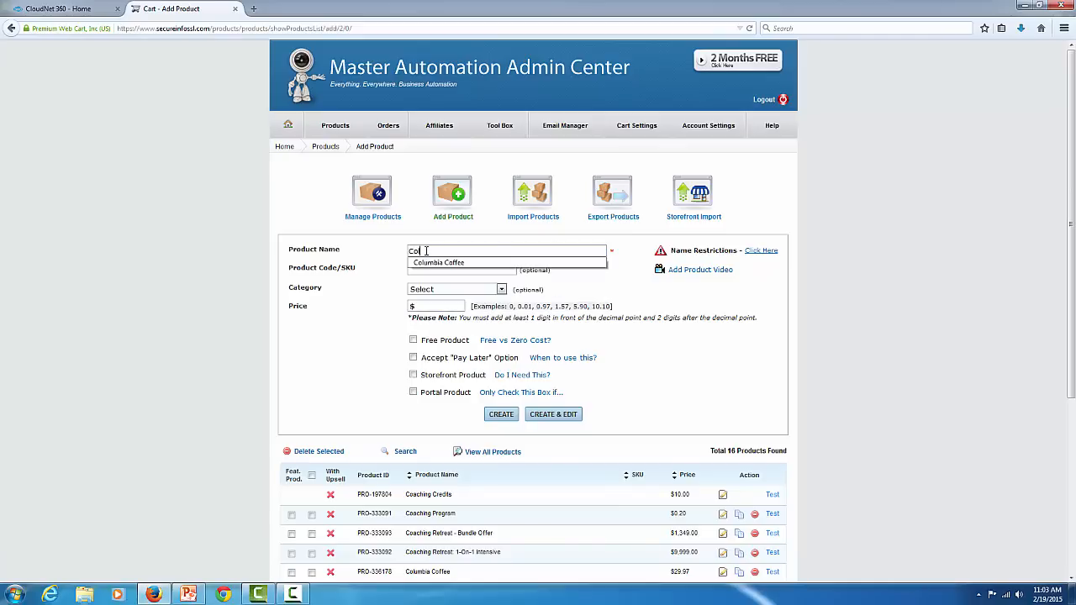
text(lumbia Coffee - S)
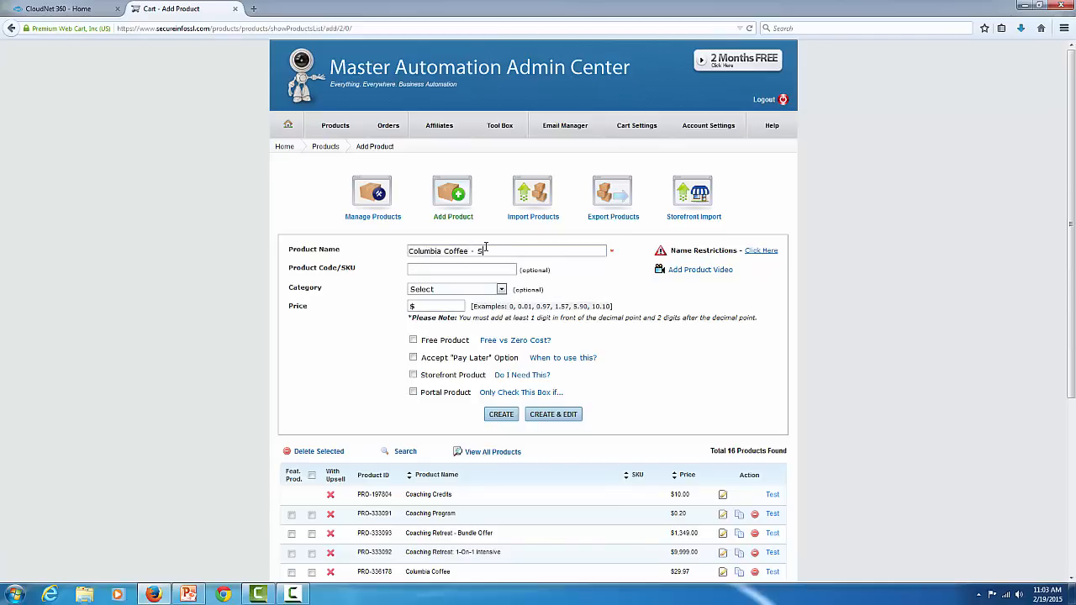
text(ubscription)
click(439, 306)
text(24)
text(7)
click(554, 415)
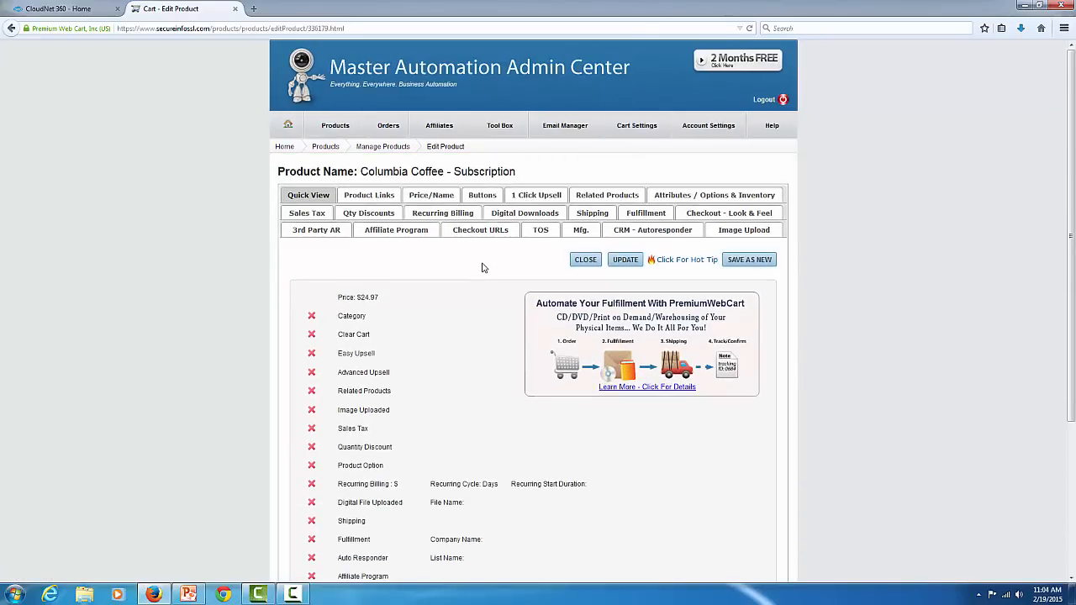
Step: Select the "Coffee" look and feel for the subscription product's Optimized Checkout
click(734, 214)
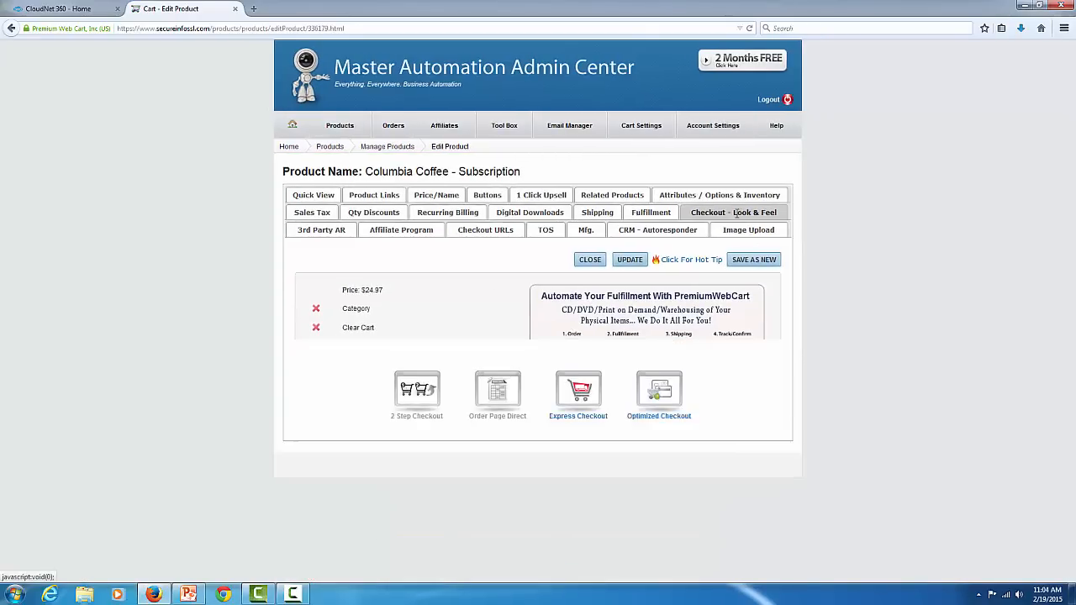
click(672, 334)
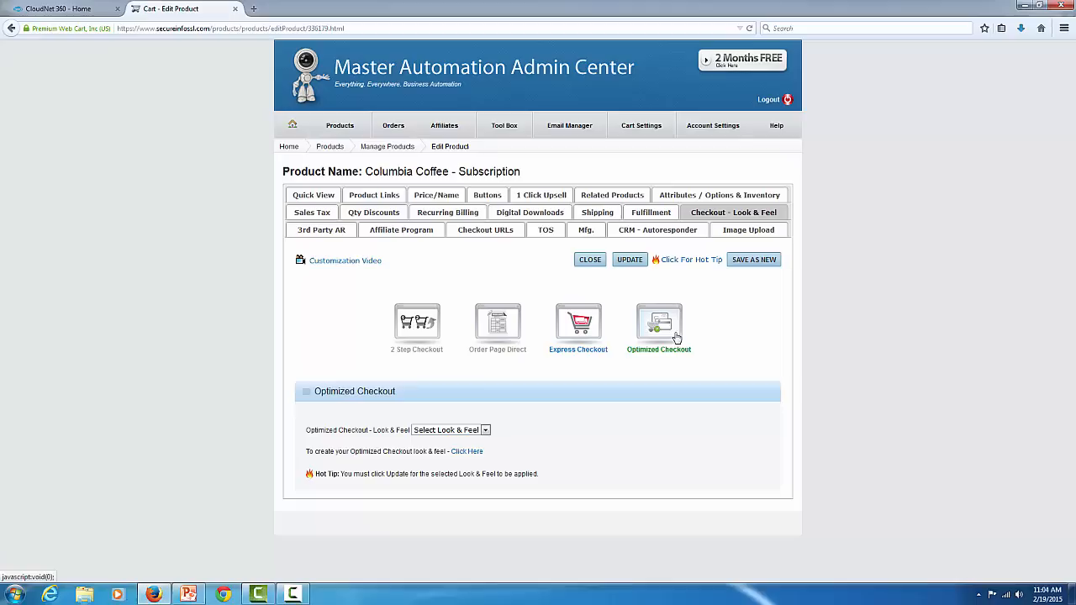
click(485, 429)
click(438, 450)
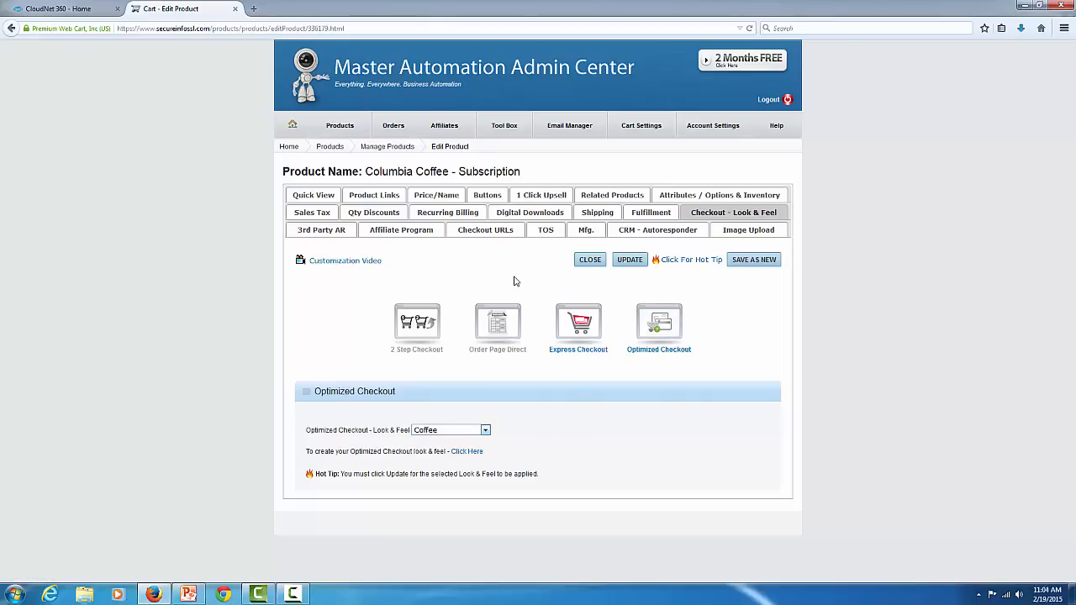
Step: Set the Days Delay recurring start delay and recurring cycle of Profile A to 15 days each
click(452, 214)
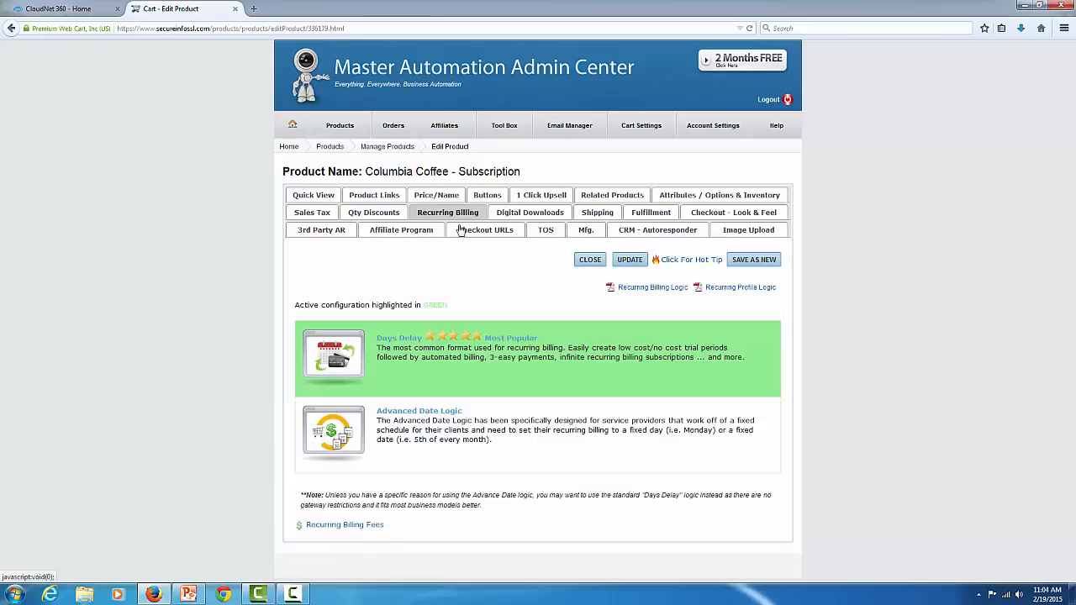
click(402, 341)
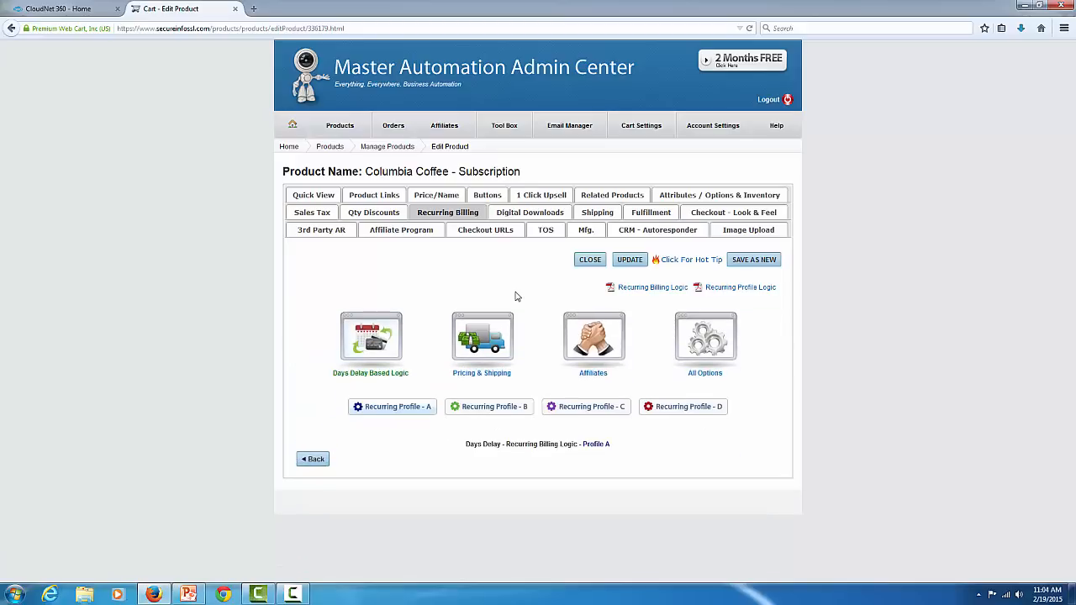
click(687, 338)
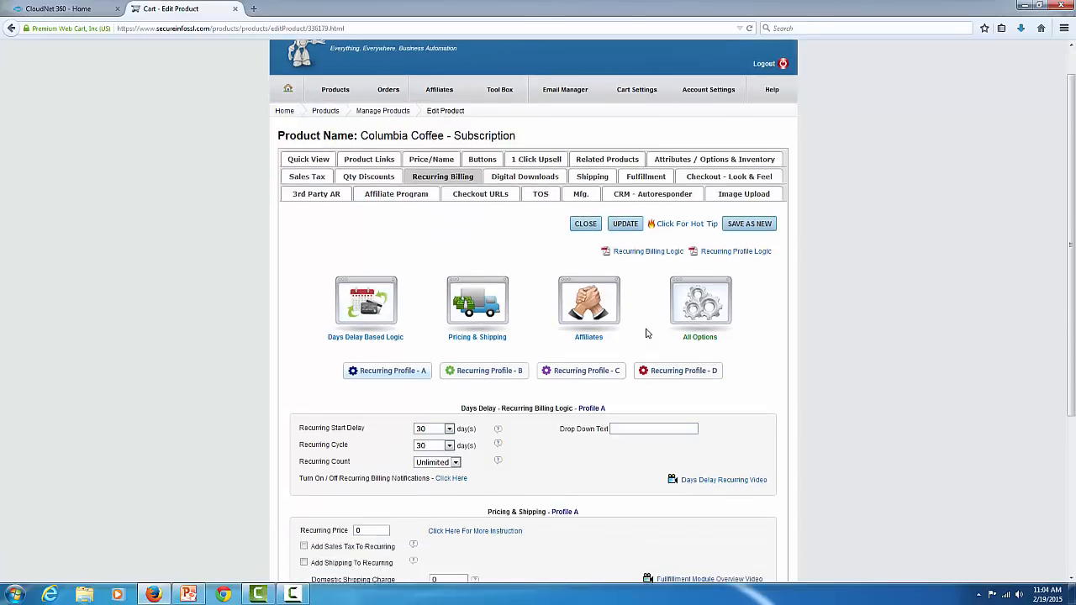
scroll(648, 334, down, 5)
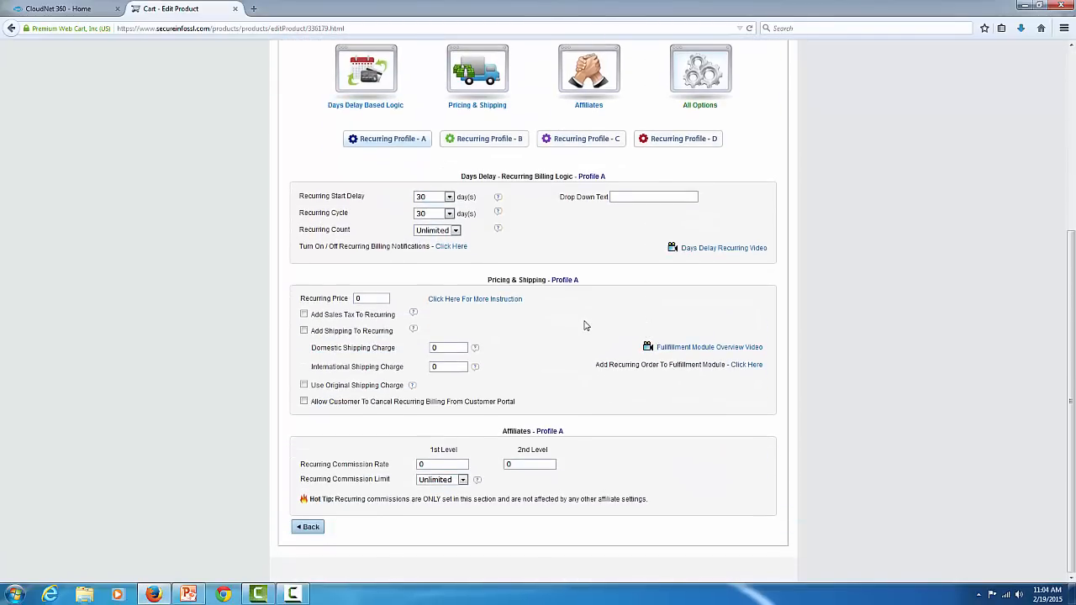
scroll(583, 325, up, 3)
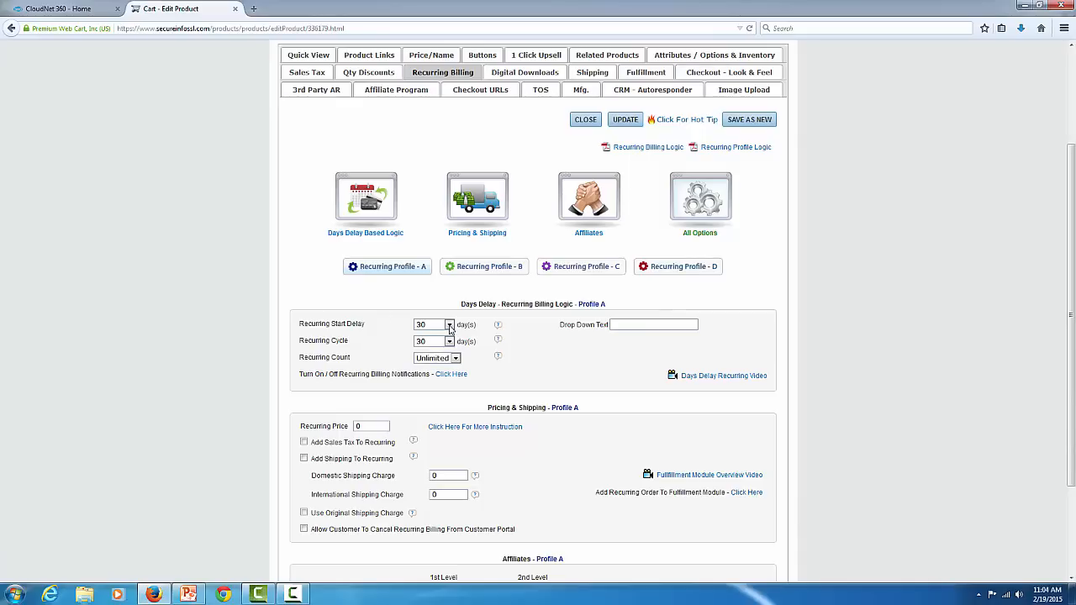
click(450, 326)
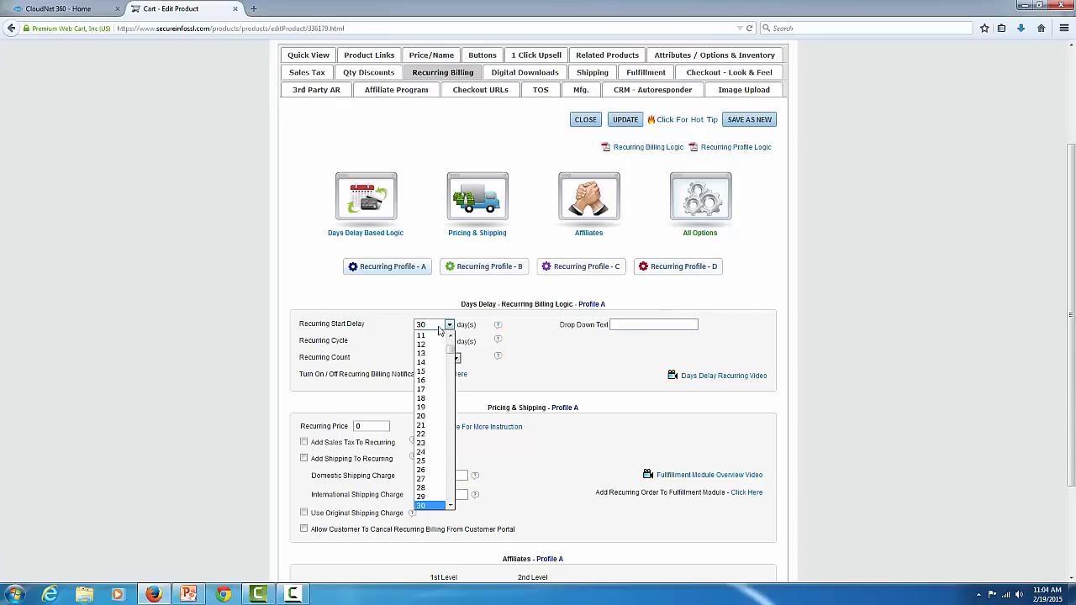
click(428, 371)
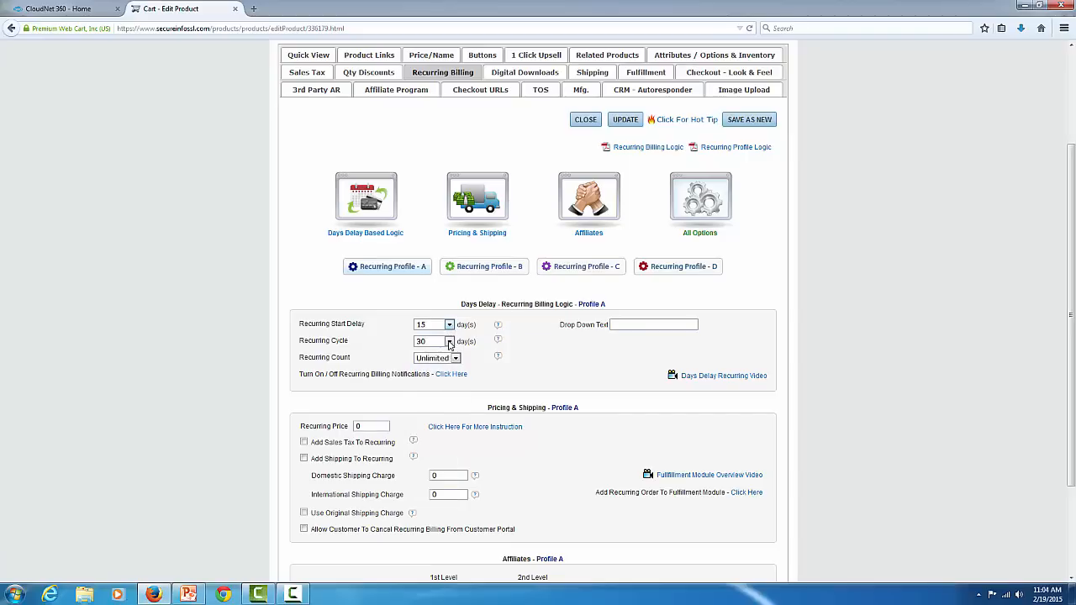
click(450, 343)
click(425, 388)
Step: Enter "Delivery Every 15 Days" as the drop-down text of Recurring Profile A
text(Deliver)
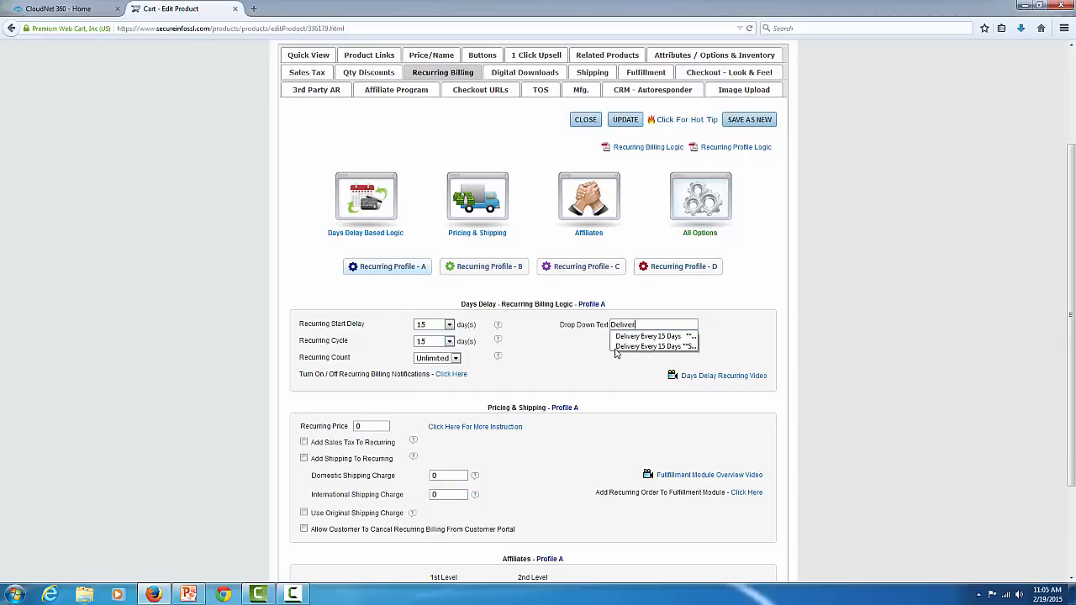
text(y Every 15 Days)
click(526, 348)
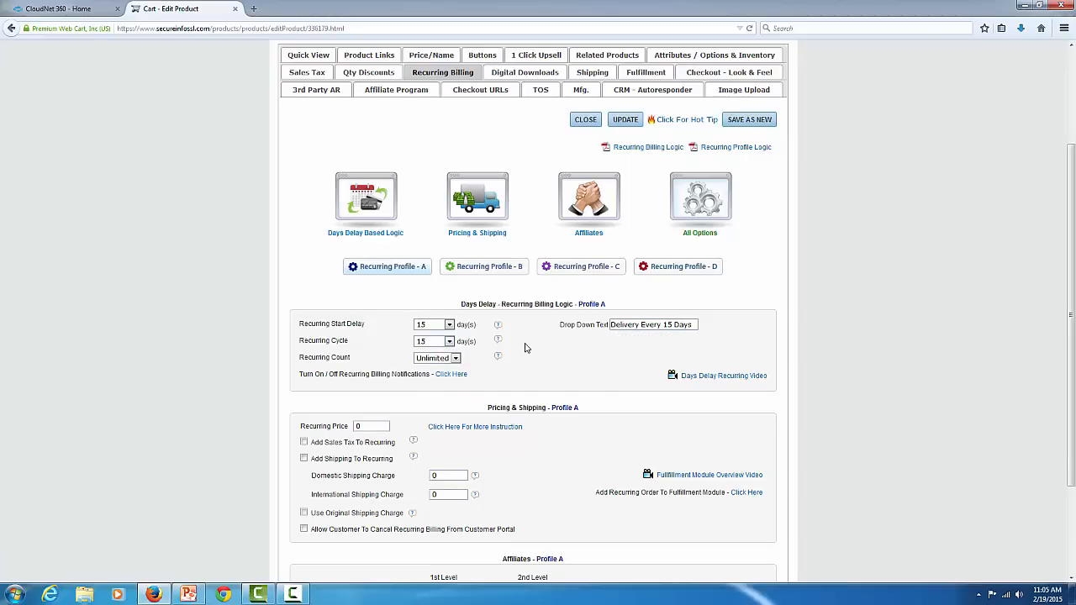
Step: Set Profile A's recurring price to 24.97, adding sales tax to recurring charges and using the original shipping charge
double_click(368, 428)
text(2)
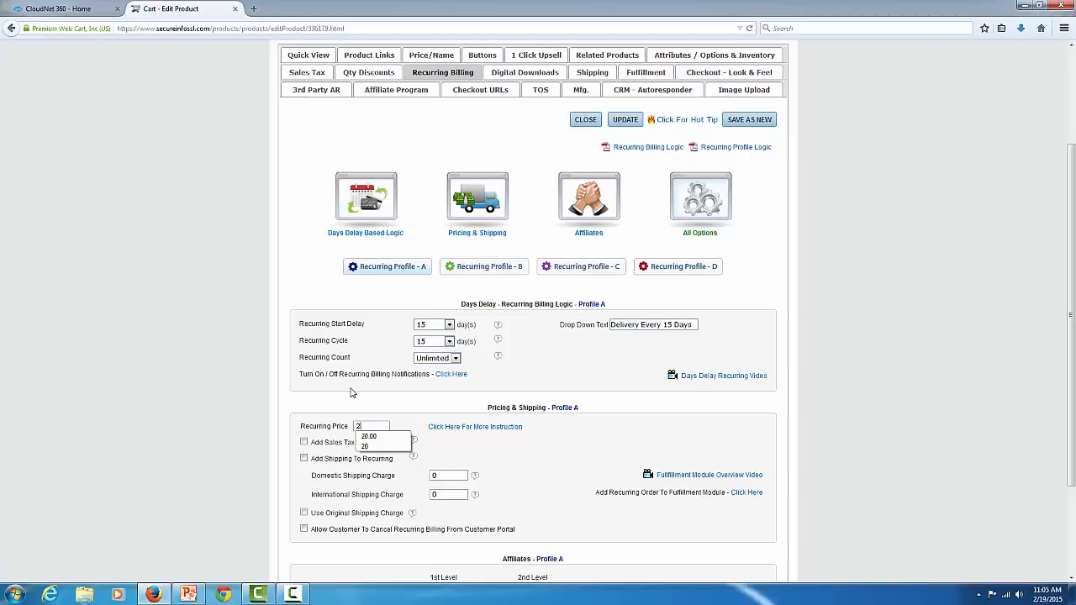
text(4.97)
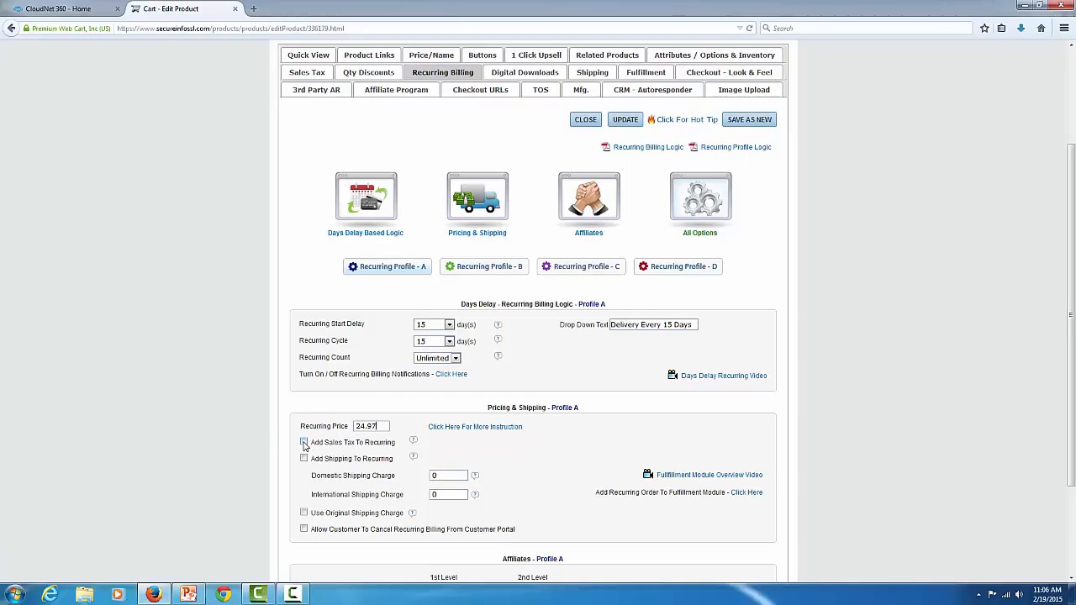
scroll(296, 448, down, 1)
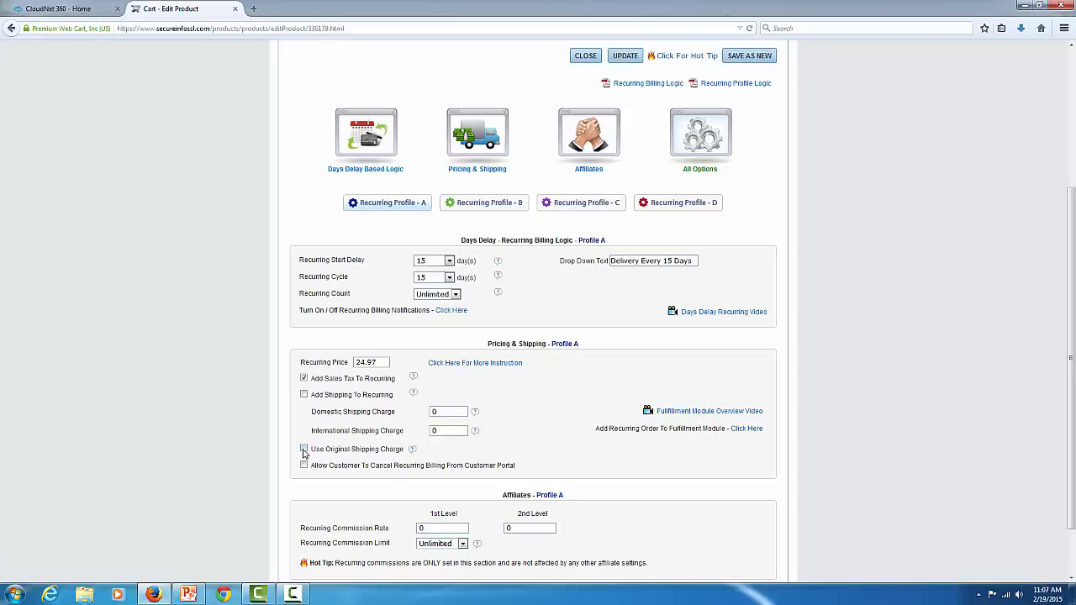
click(304, 451)
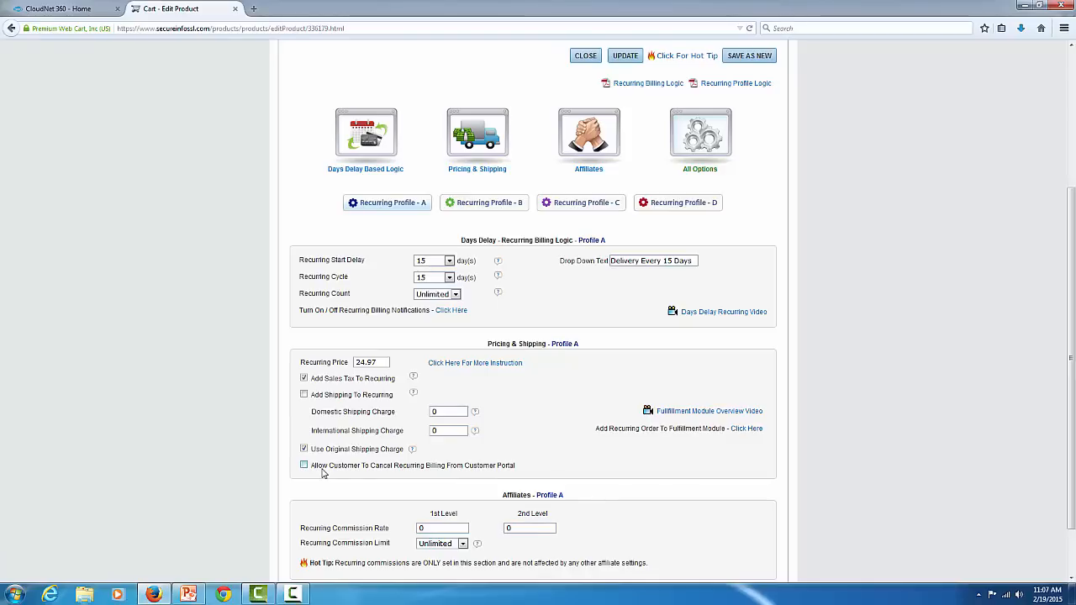
Step: Open Recurring Profile B and enter "Delivery Every 30 Days" as its drop-down text
scroll(480, 353, up, 1)
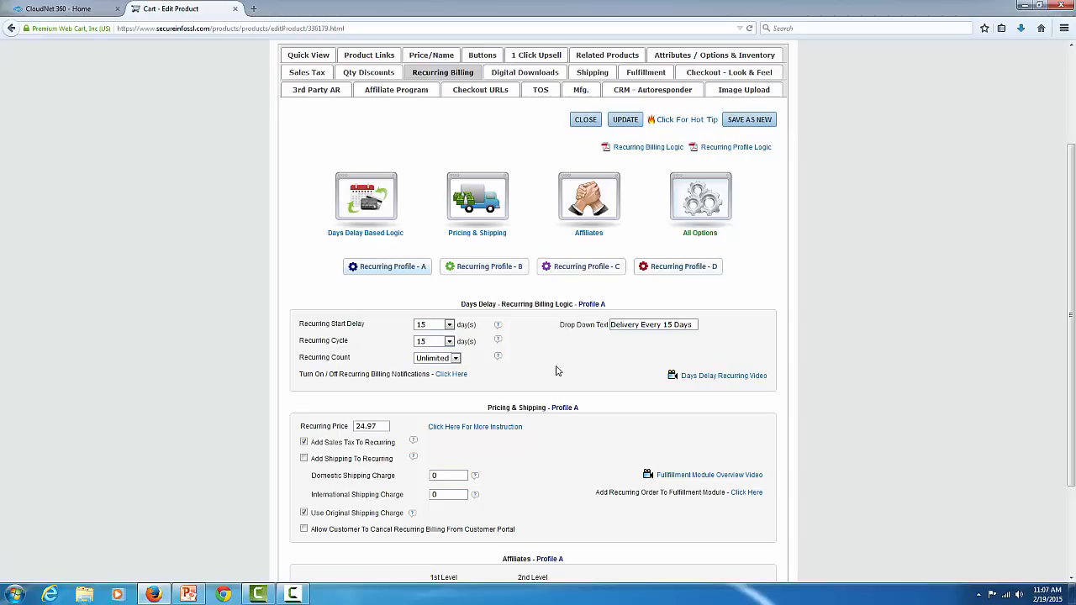
click(505, 267)
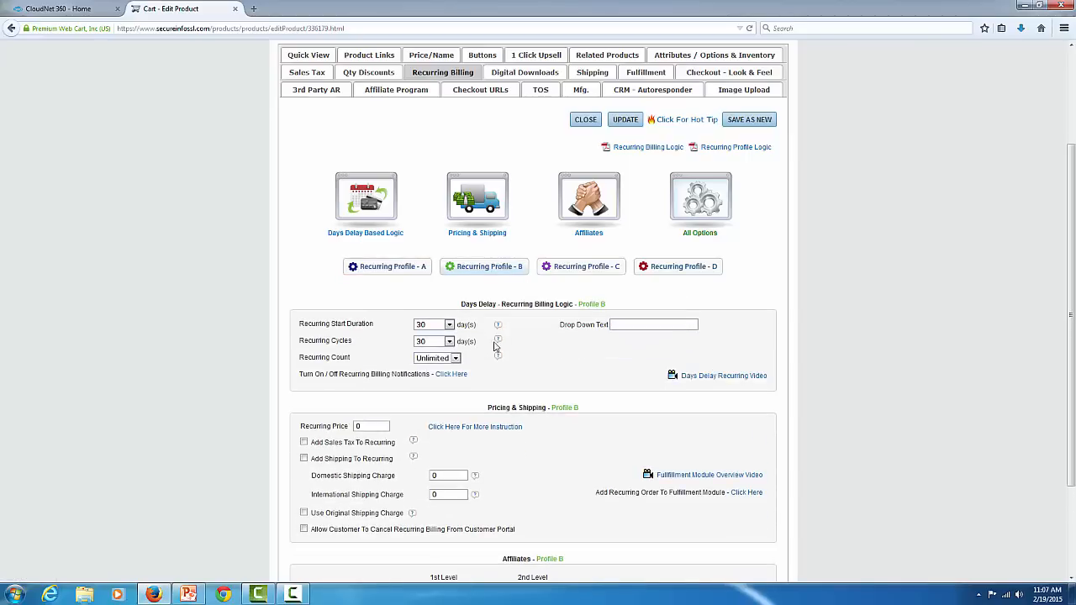
click(621, 325)
text(Delivery Every 30 Days)
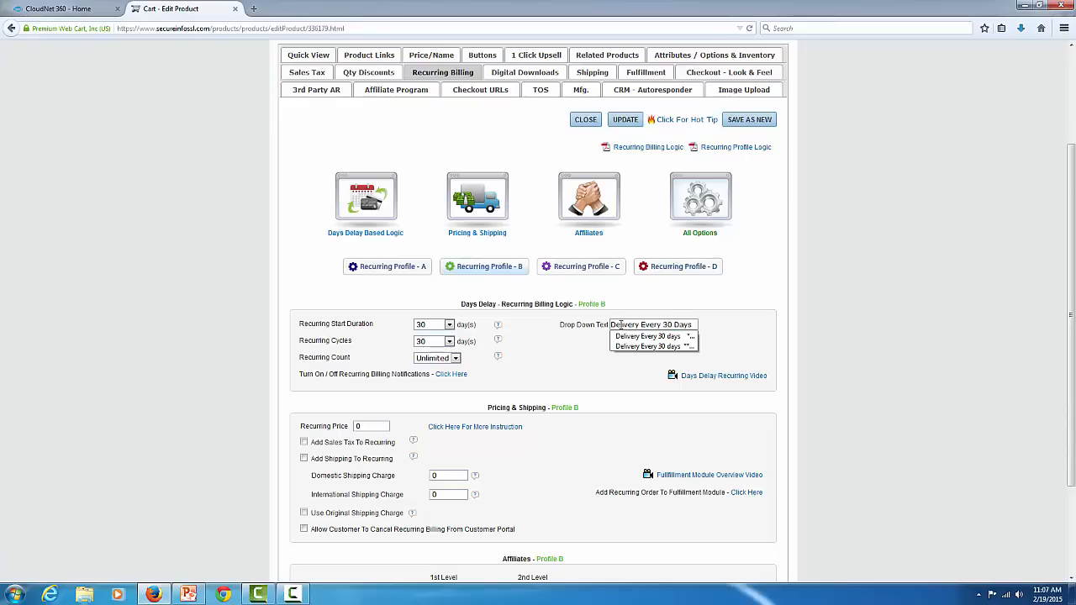
click(580, 362)
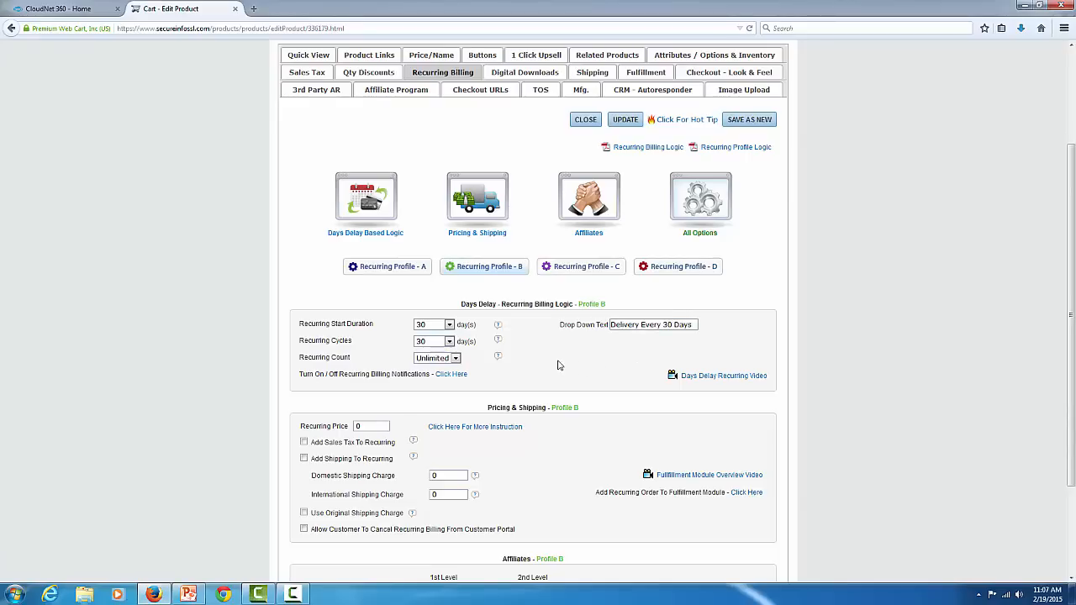
Step: Set Profile B's recurring price to 24.97, adding sales tax to recurring charges and using the original shipping charge
double_click(356, 427)
text(24.97)
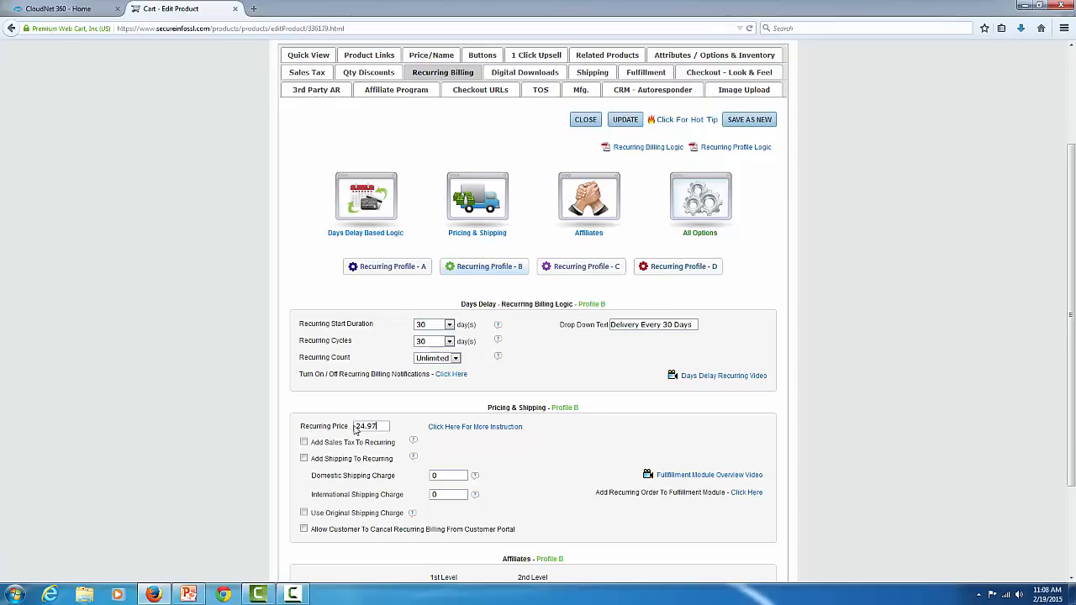
click(305, 442)
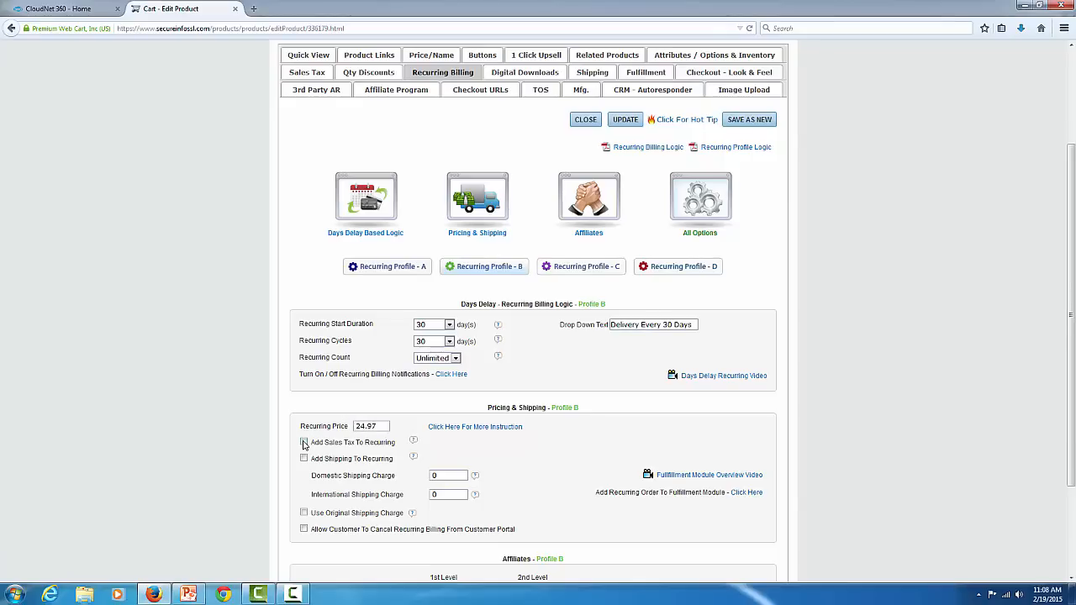
click(305, 513)
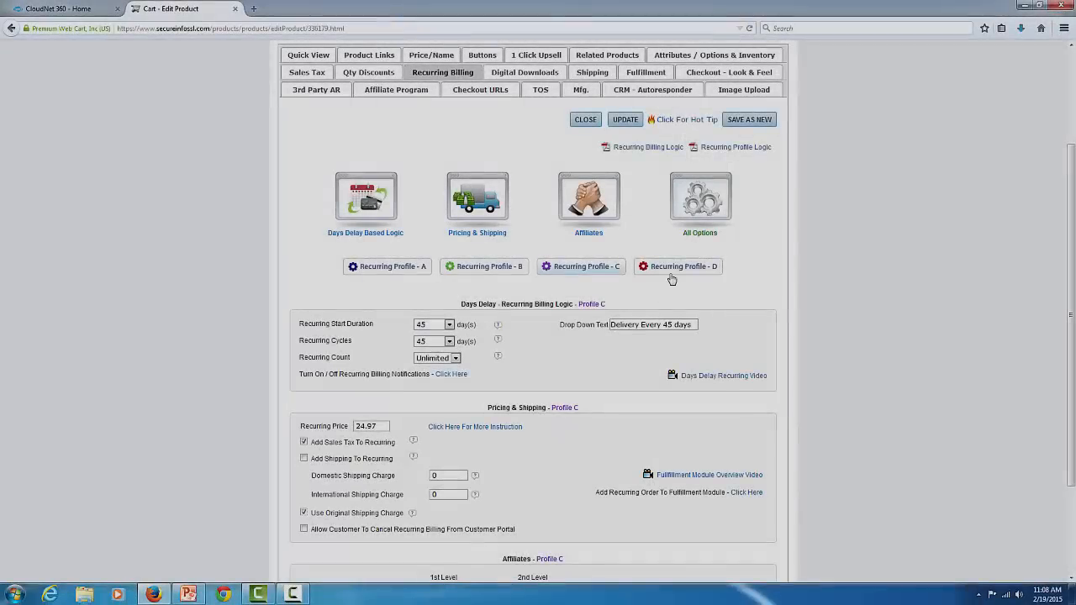
Step: Set the recurring start duration of Recurring Profile D to 60 days and save the product's recurring billing settings
click(664, 266)
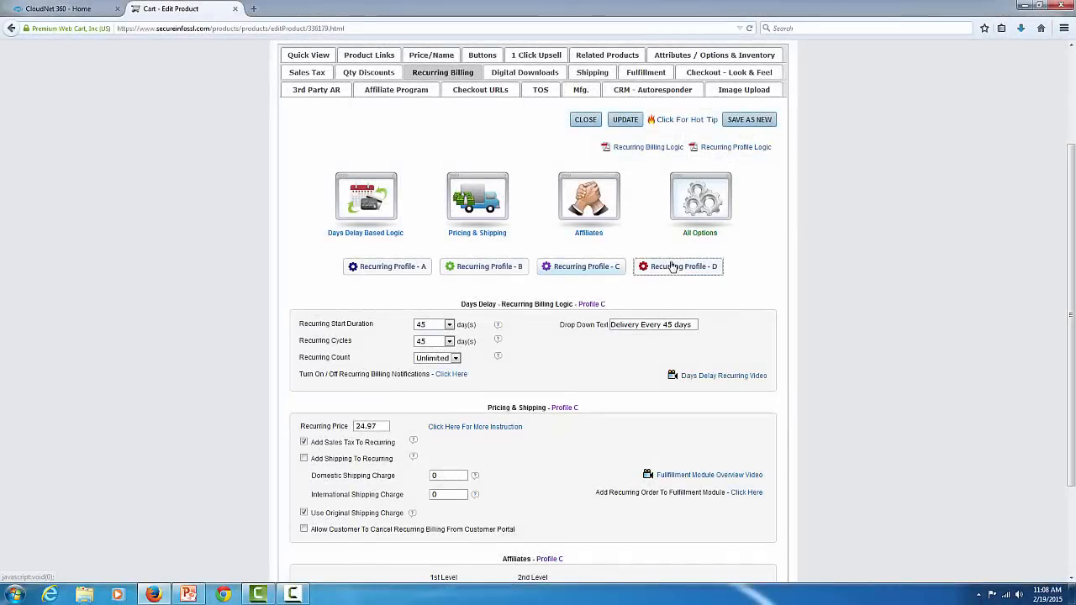
click(450, 325)
drag(452, 360, 450, 373)
click(433, 348)
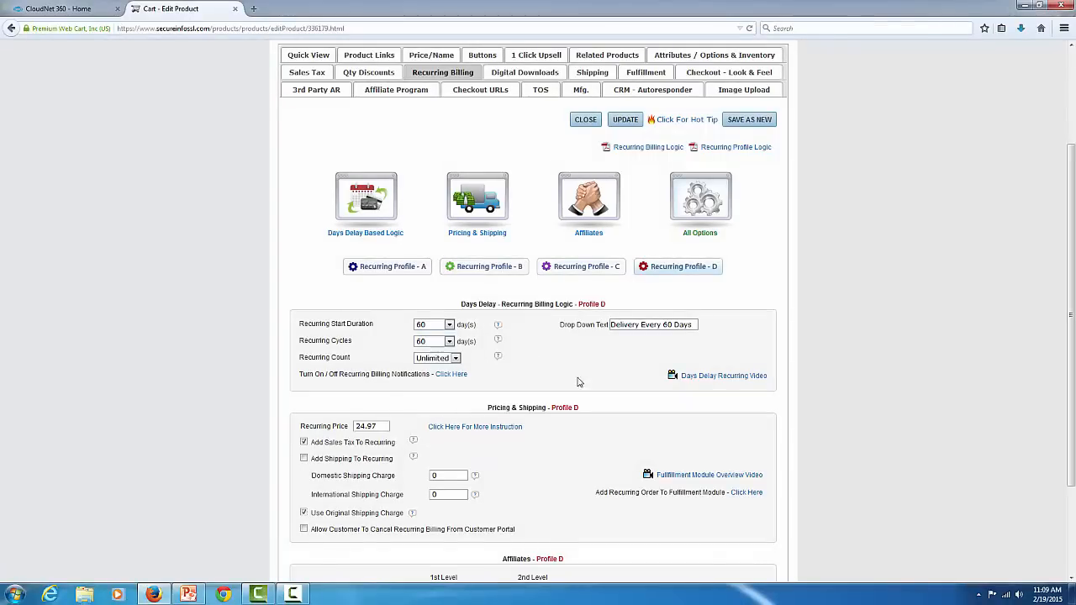
click(625, 119)
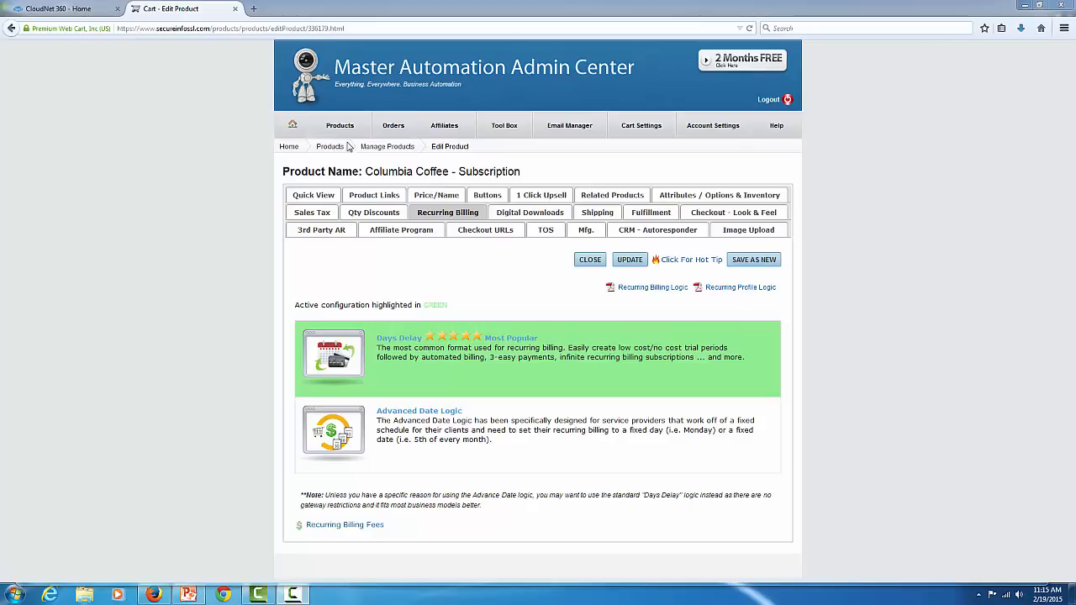
Step: Create an advanced upsell component category named "Coffee Upsell"
click(293, 126)
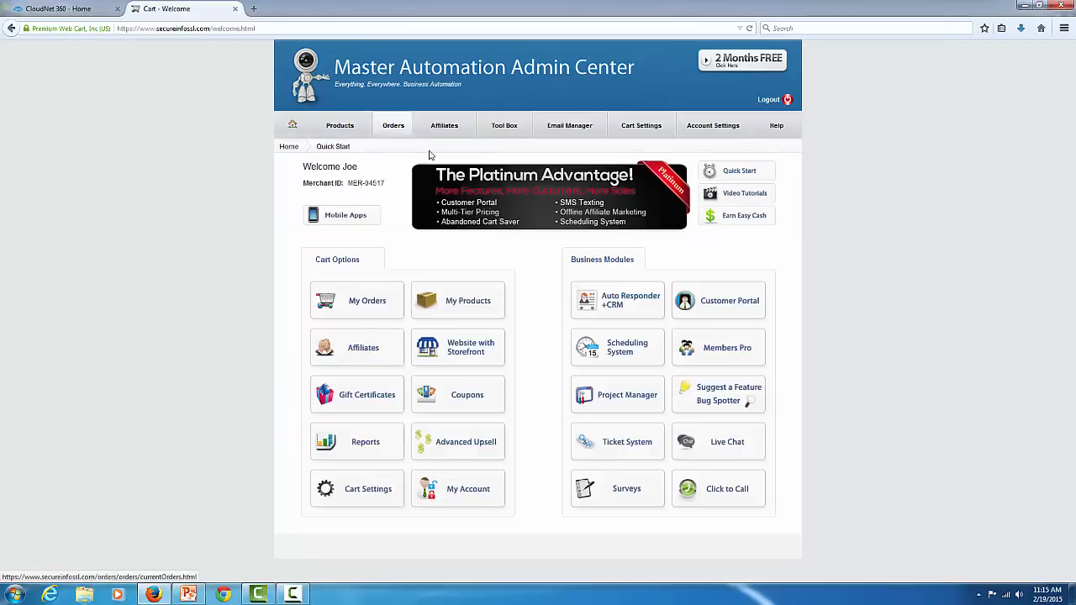
click(473, 443)
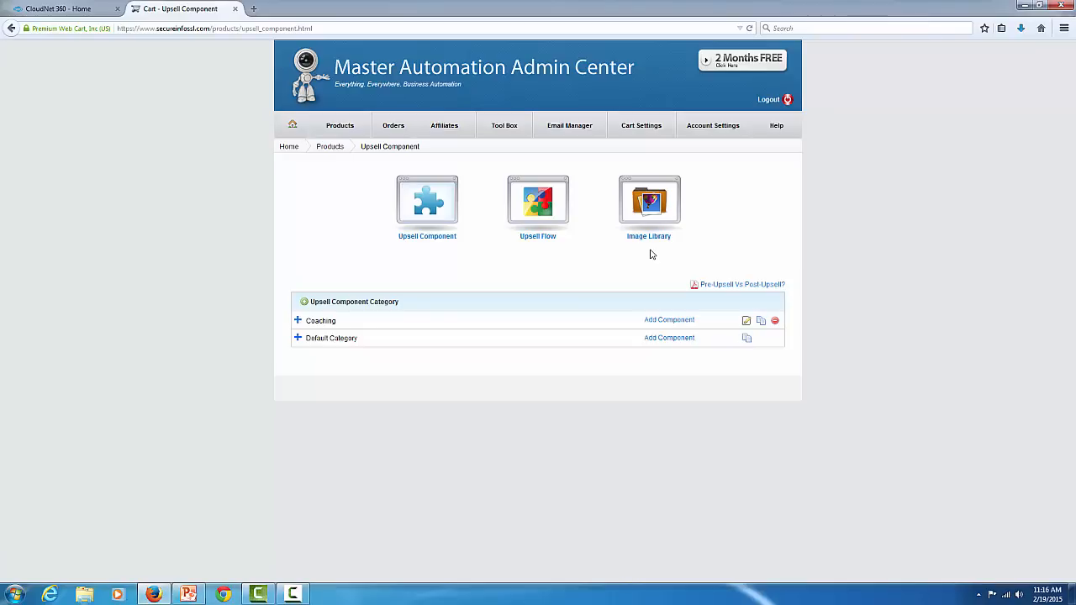
click(354, 305)
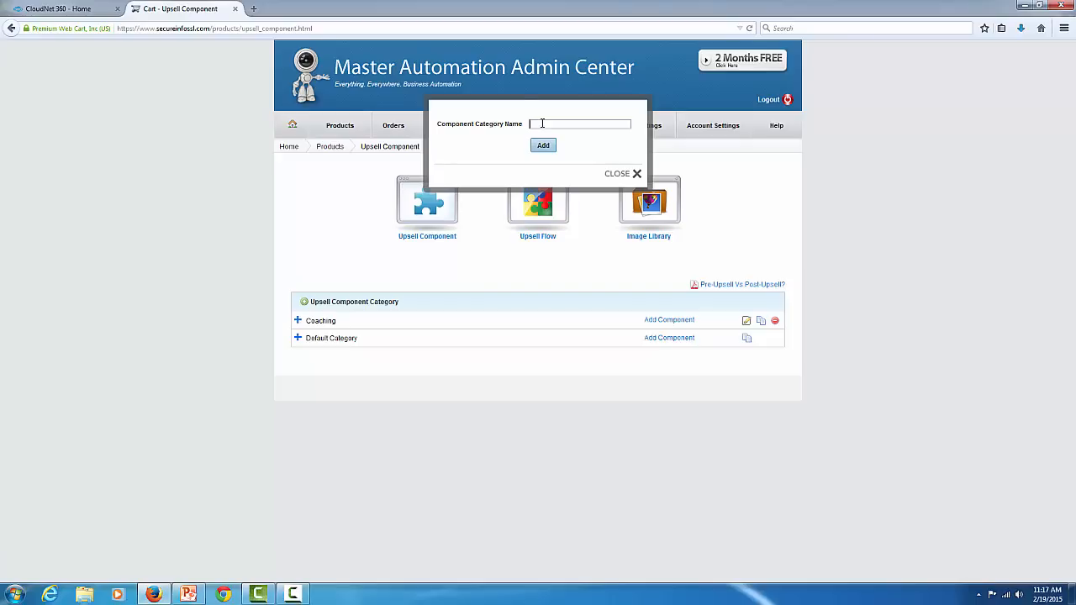
text(Coffee)
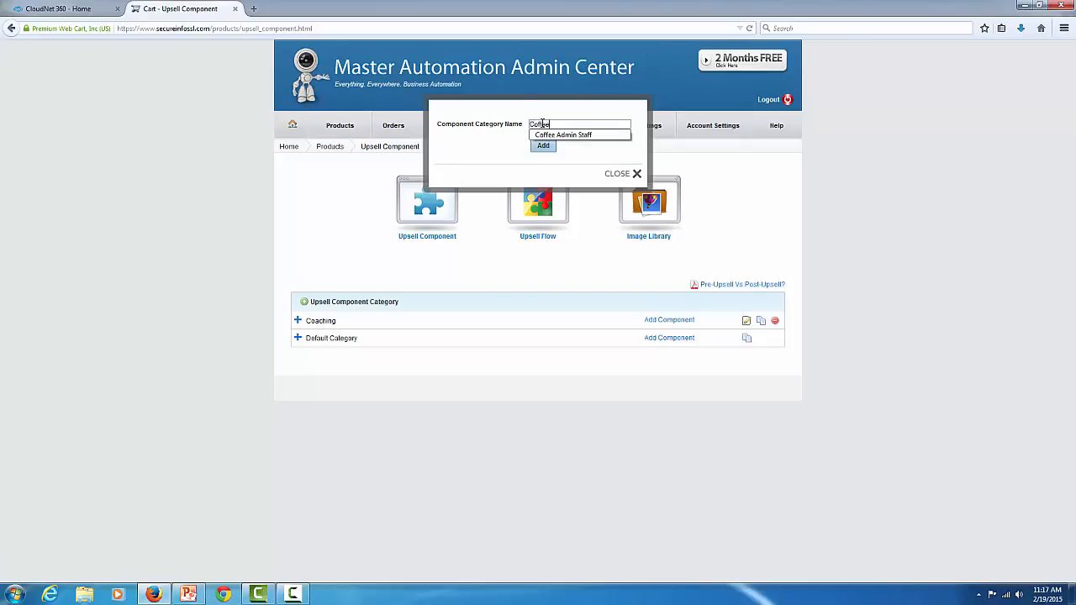
text( Upsell)
click(542, 145)
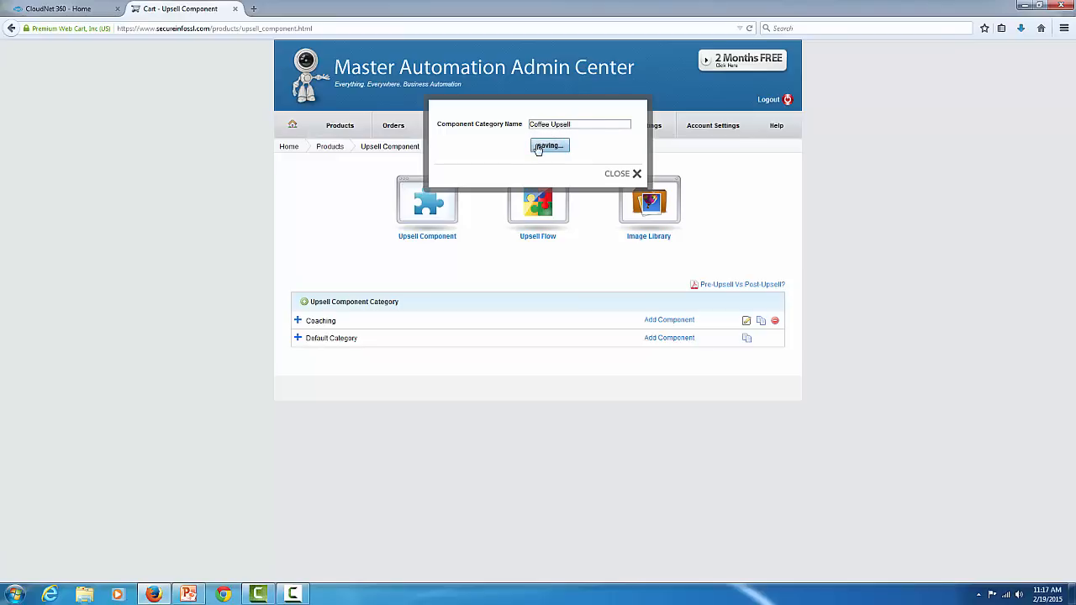
Step: Add a "Columbia Coffee" component for the product Columbia Coffee - Subscription to the Coffee Upsell category, and choose Professional Upsell Templates for its offer
click(669, 339)
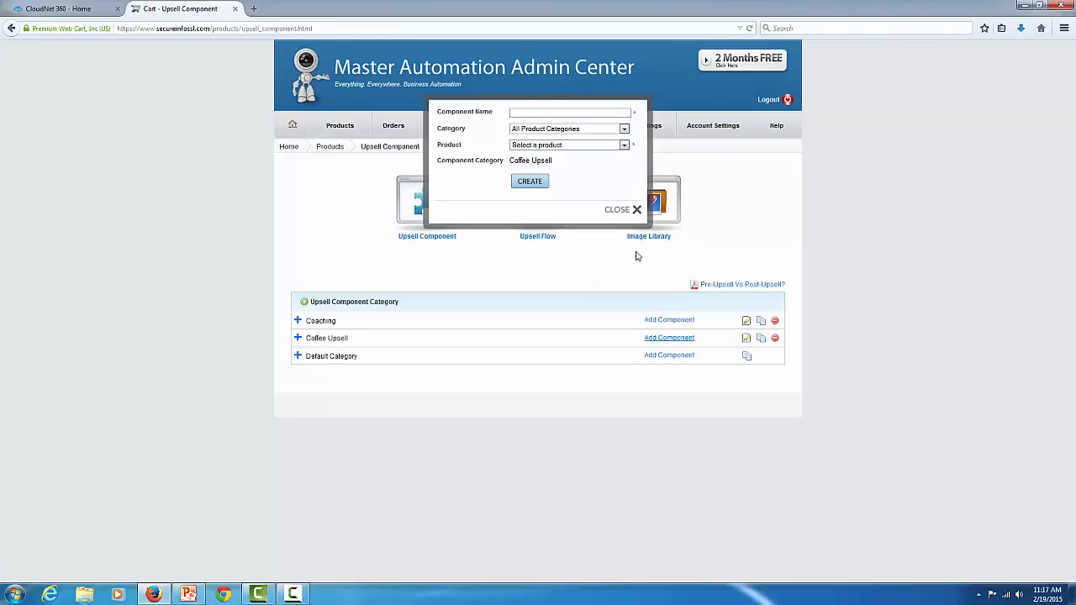
click(521, 113)
text(Cof)
text(umbia C)
text(offee)
click(625, 146)
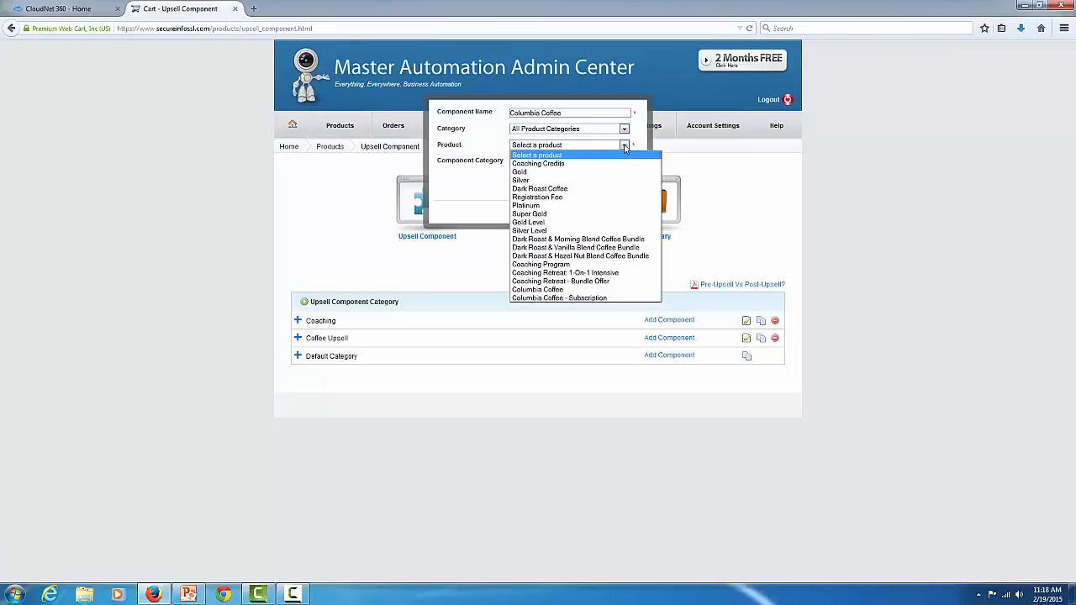
click(586, 299)
click(537, 184)
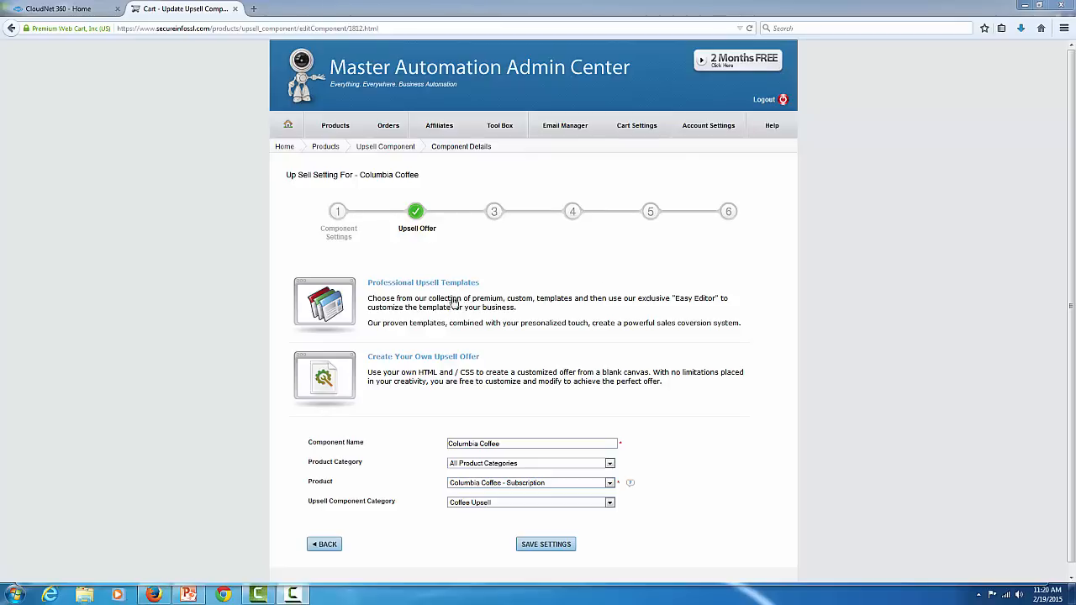
click(452, 286)
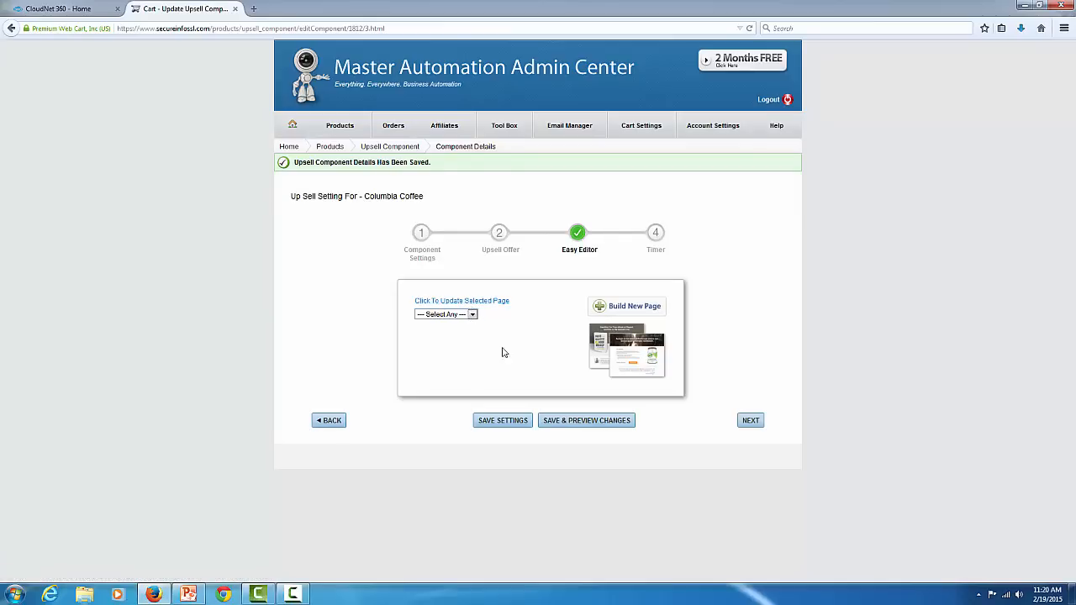
Step: Build a new offer page for the Columbia Coffee component from Upsell Template #12
click(640, 308)
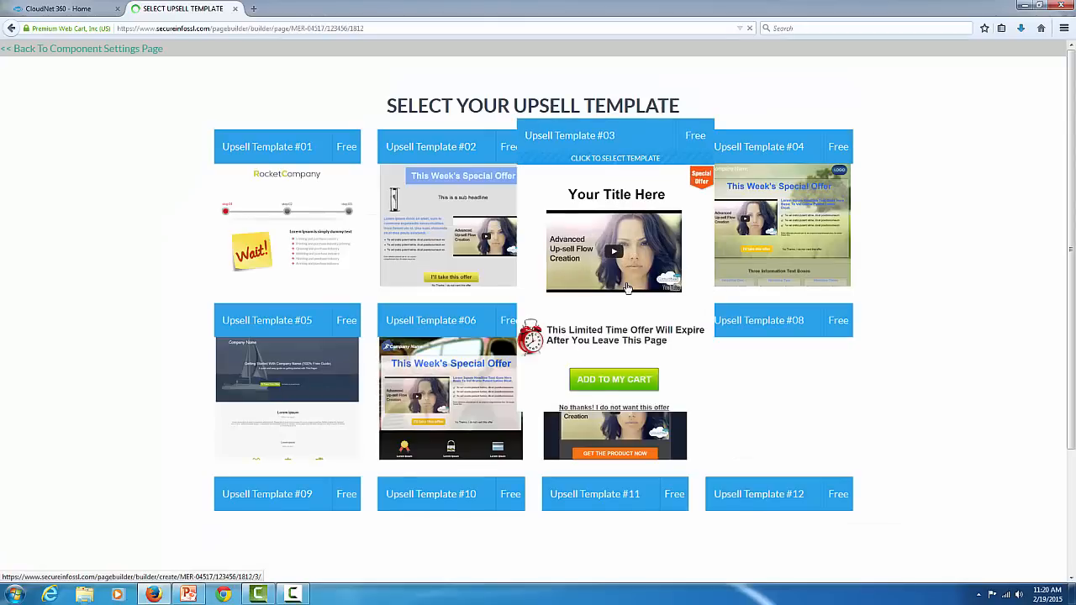
scroll(947, 234, down, 3)
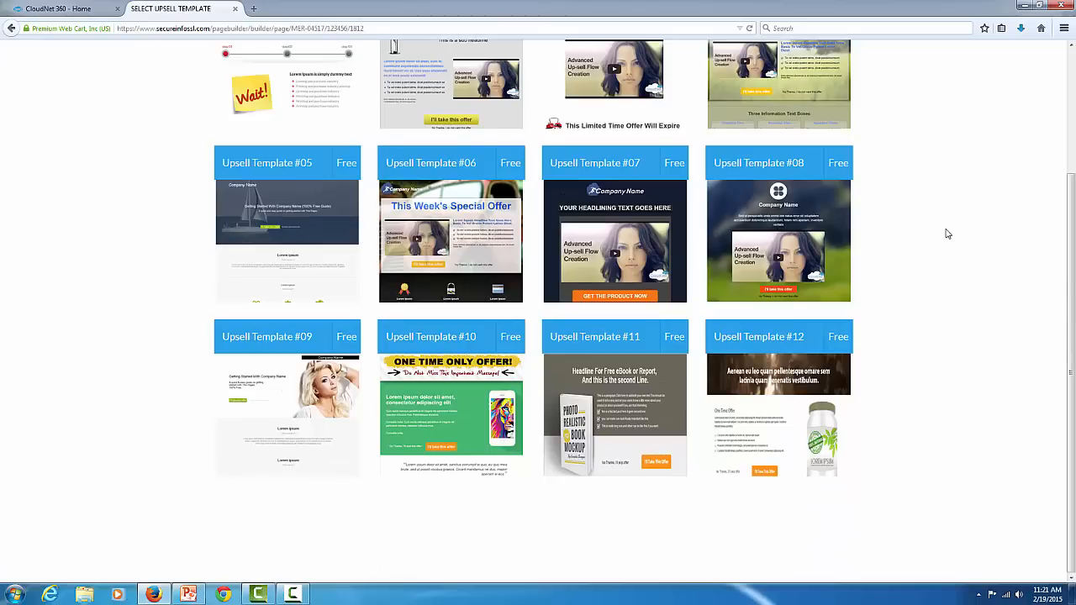
drag(1071, 356, 1065, 302)
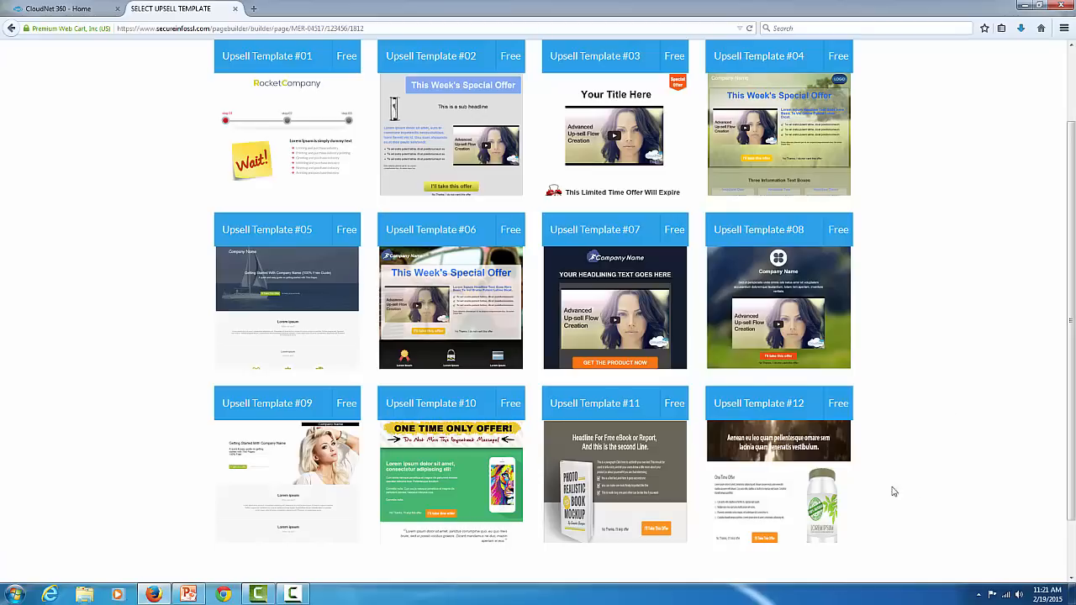
click(805, 493)
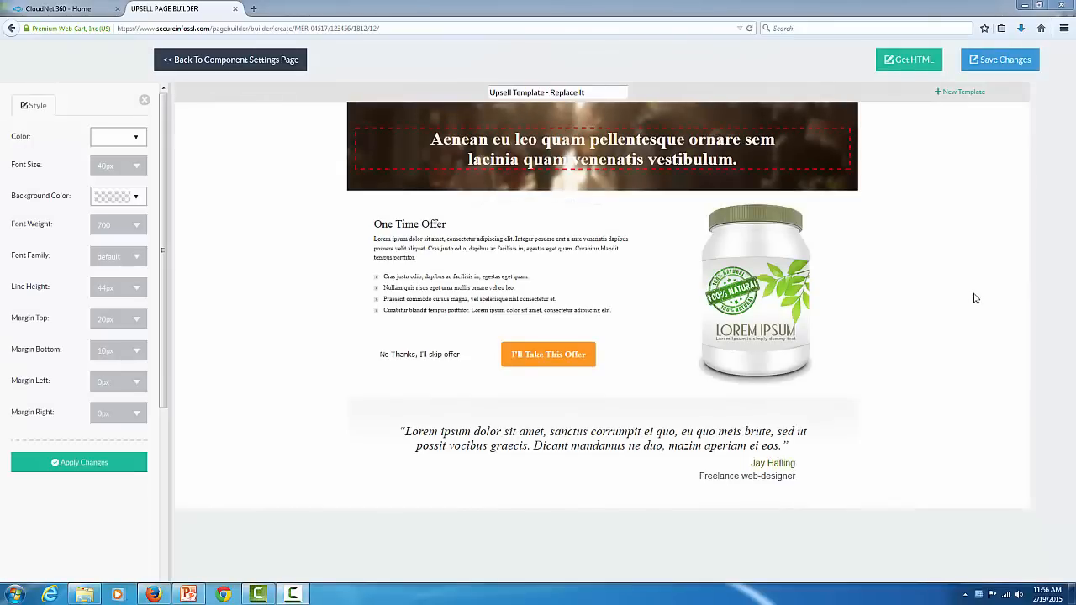
Step: Replace the banner headline with "Wait! Join Our Automated Coffee Delivery Program and Get Your 1st Month FREE and then Save 15% On Every Delivery!"
click(582, 154)
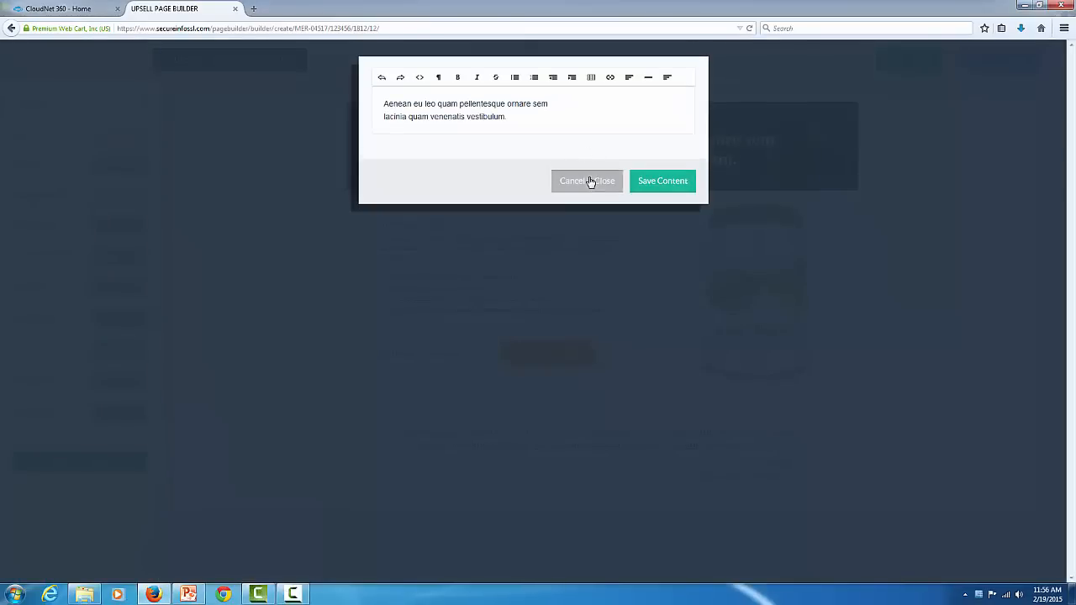
click(590, 181)
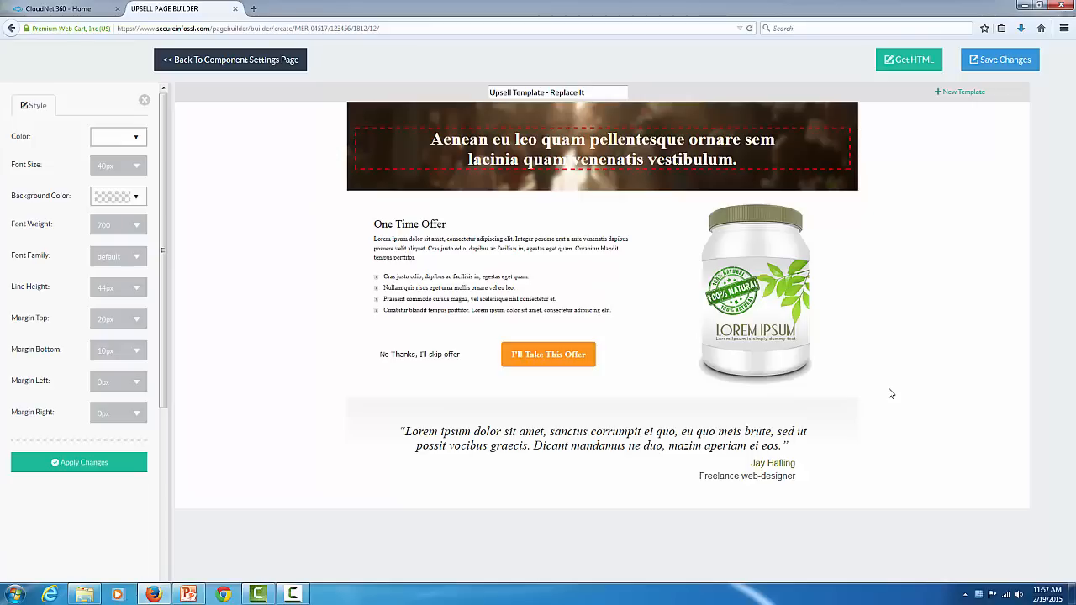
click(619, 143)
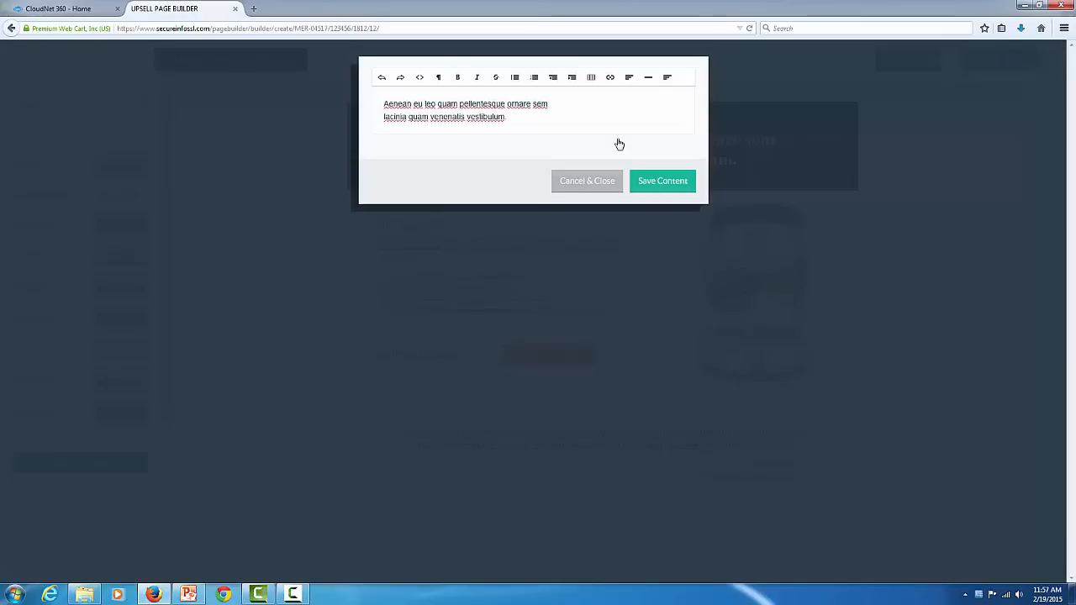
drag(510, 118, 373, 89)
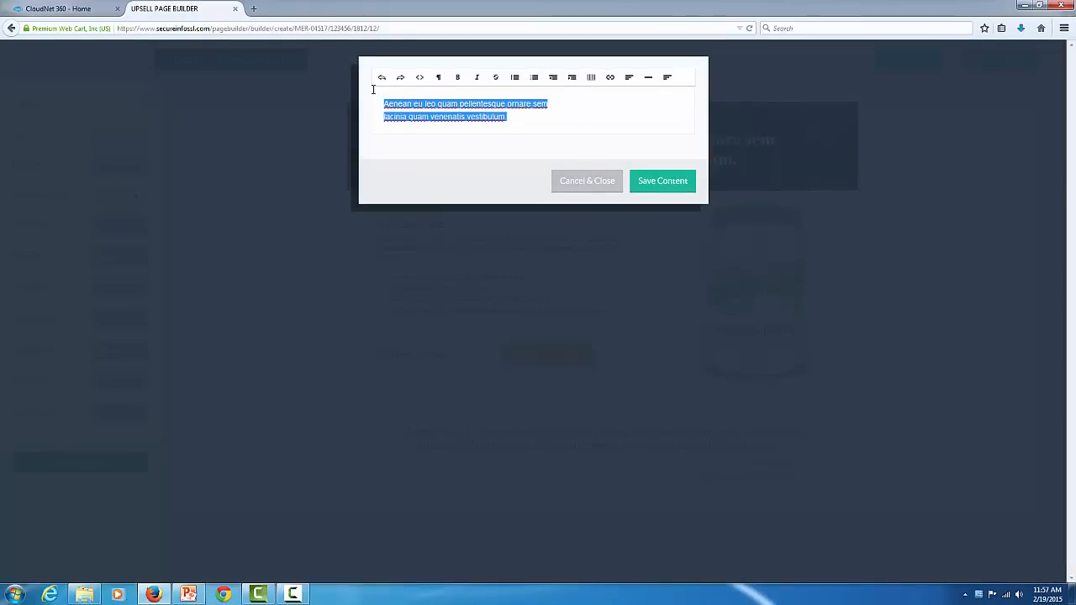
key(BackSpace)
text(Wait)
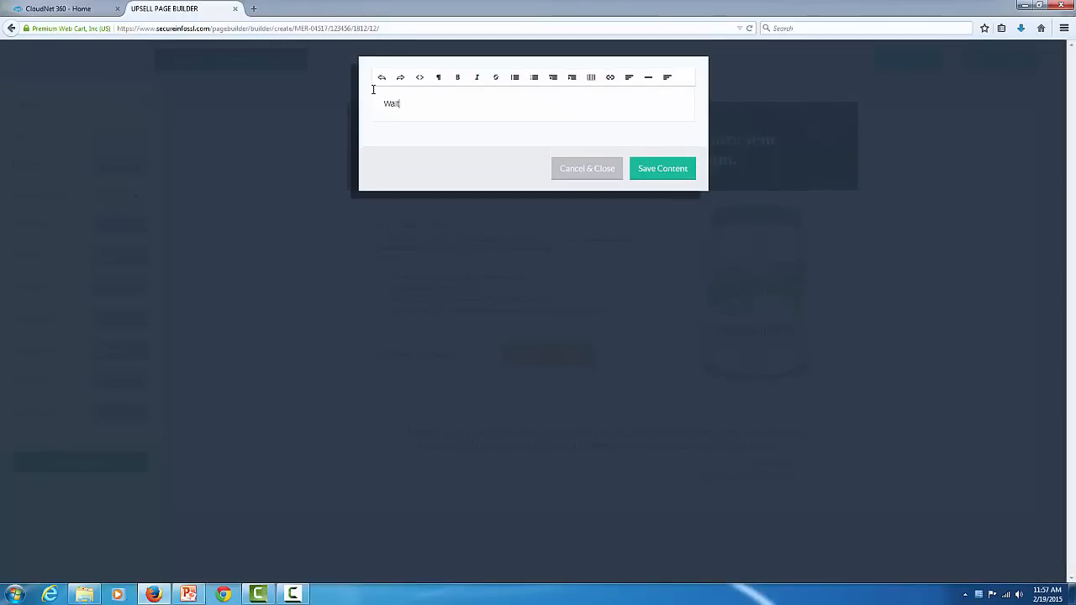
text(!)
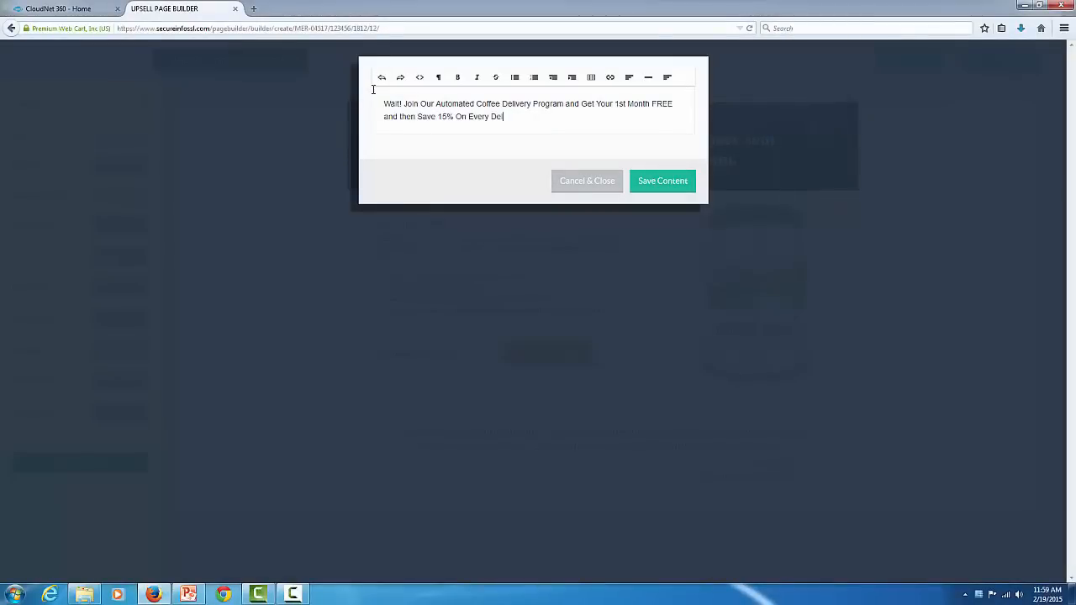
text(ivery!)
click(688, 186)
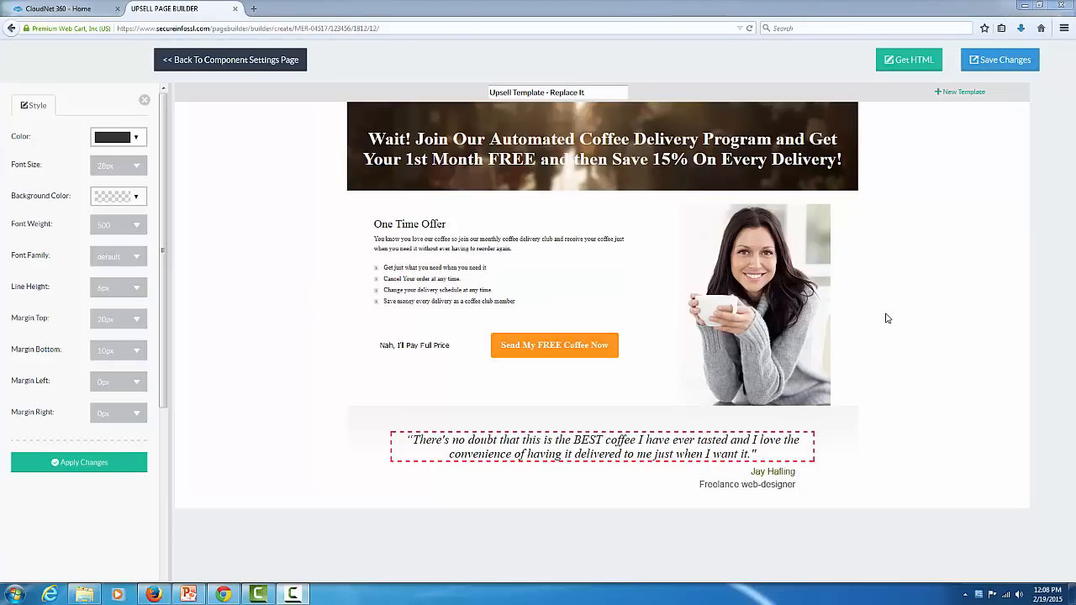
Step: Save the finished upsell page, proceed to the component's timer settings, and save and preview them
click(1002, 67)
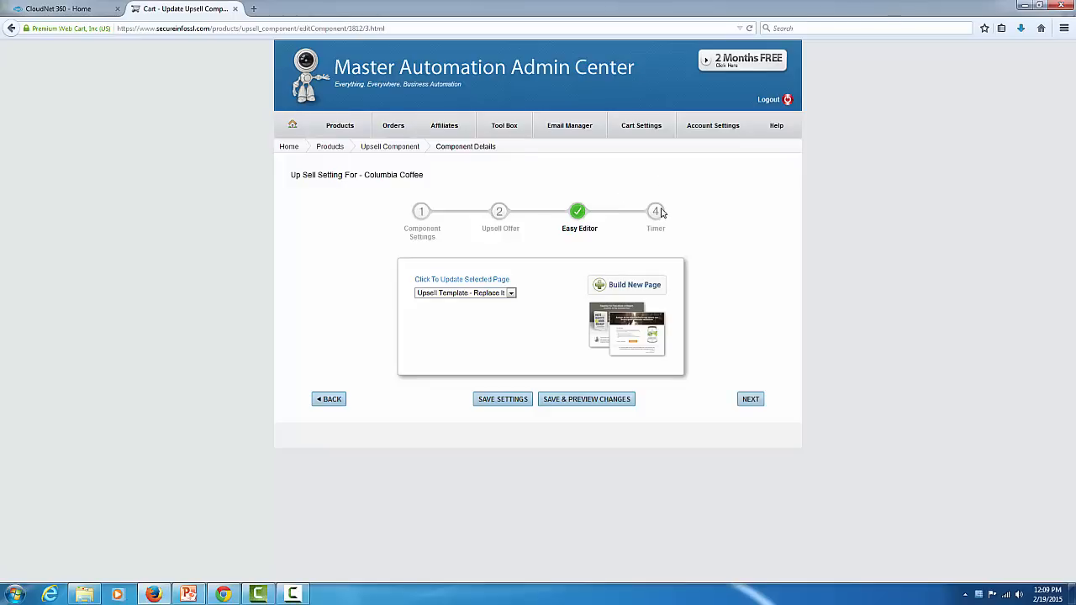
click(751, 400)
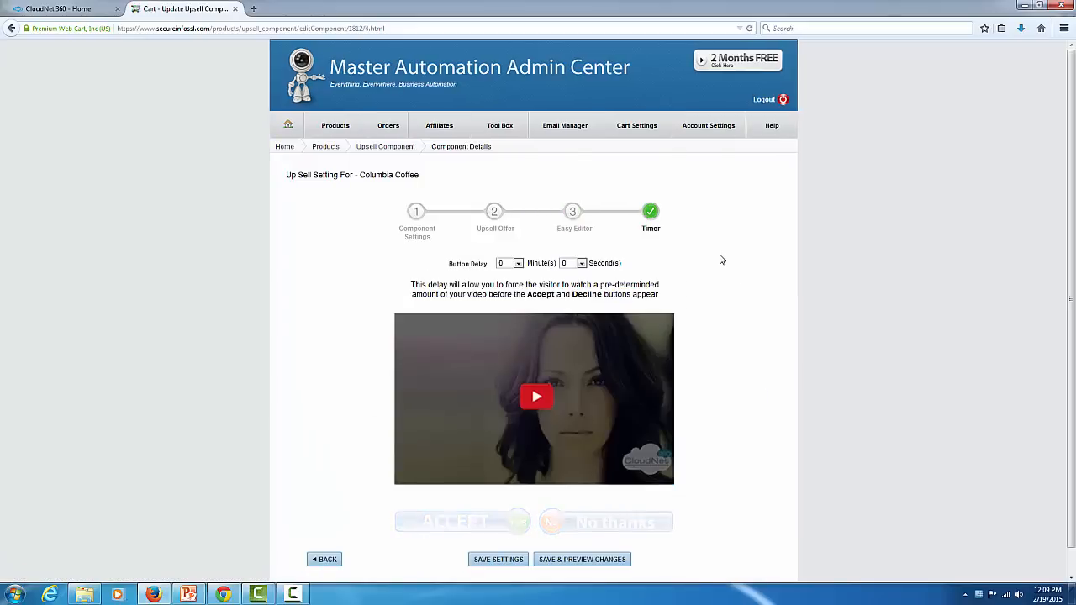
scroll(720, 262, down, 1)
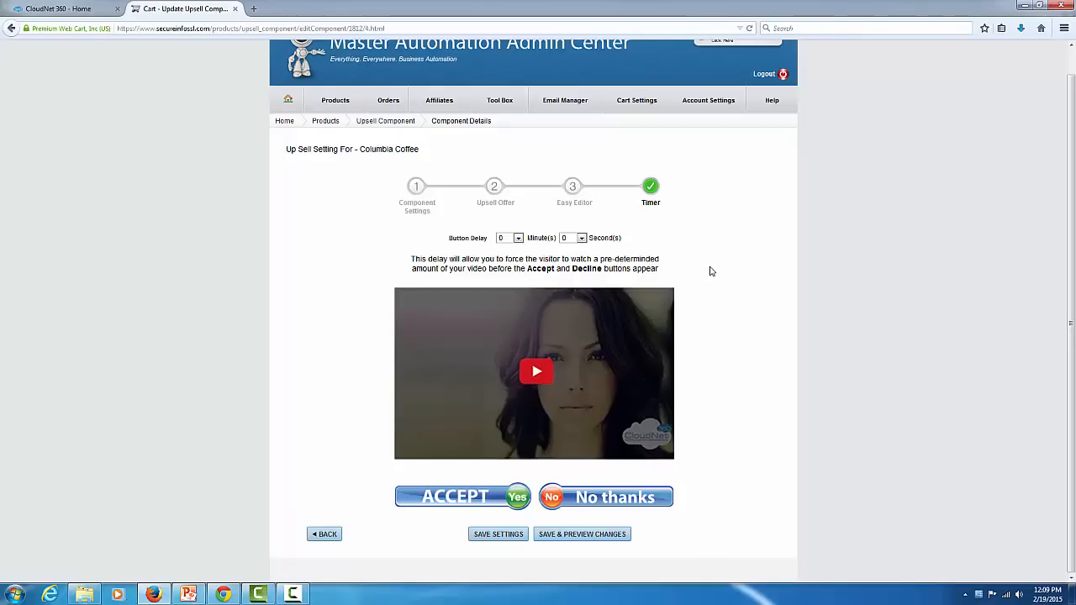
click(588, 535)
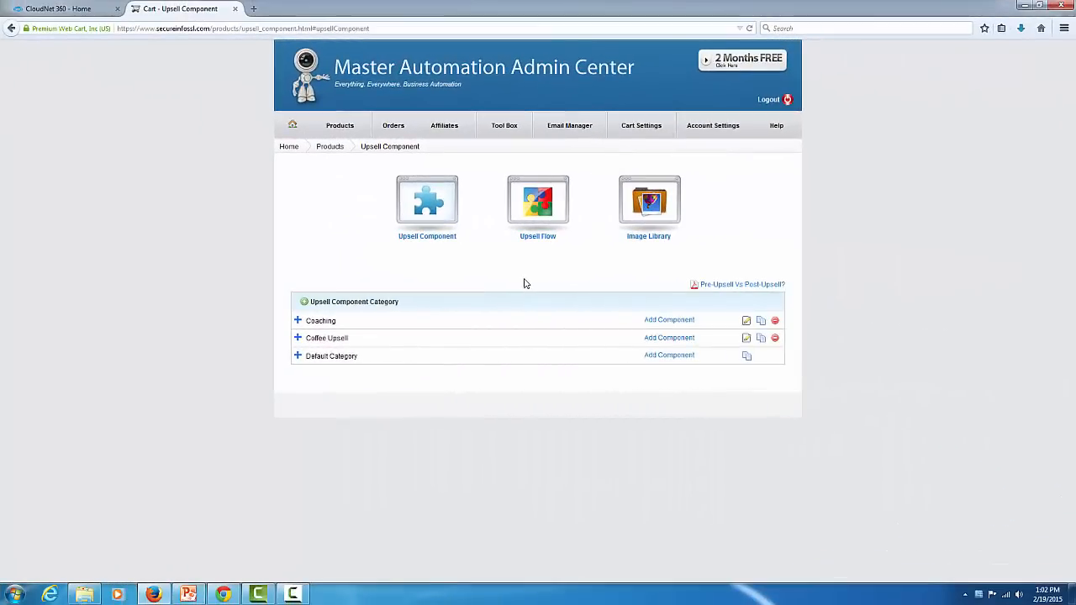
Step: Create an upsell flow category named "Coffee Upsell"
click(542, 219)
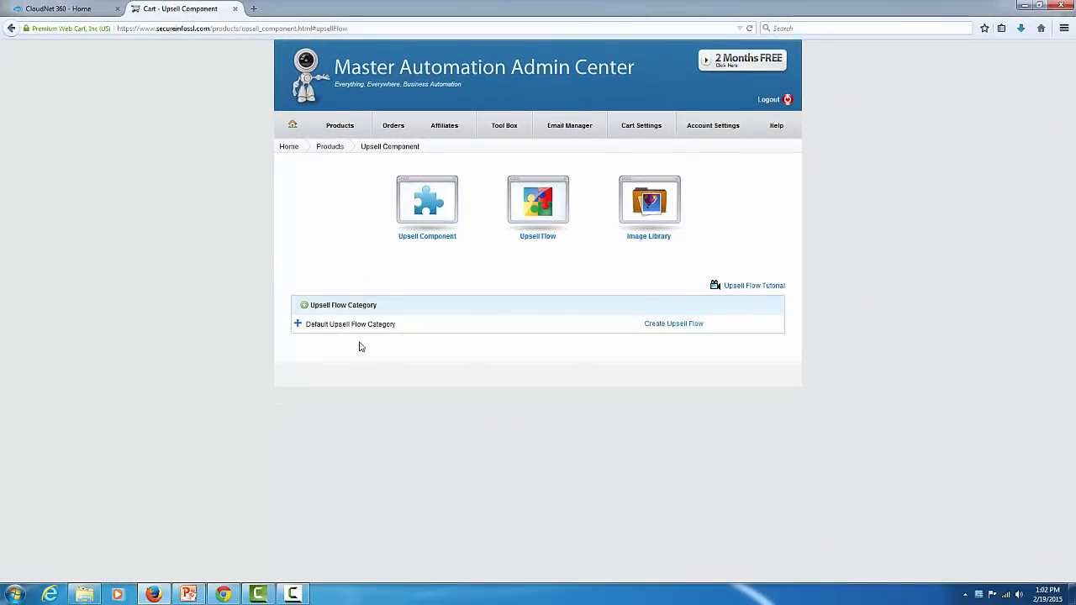
click(353, 309)
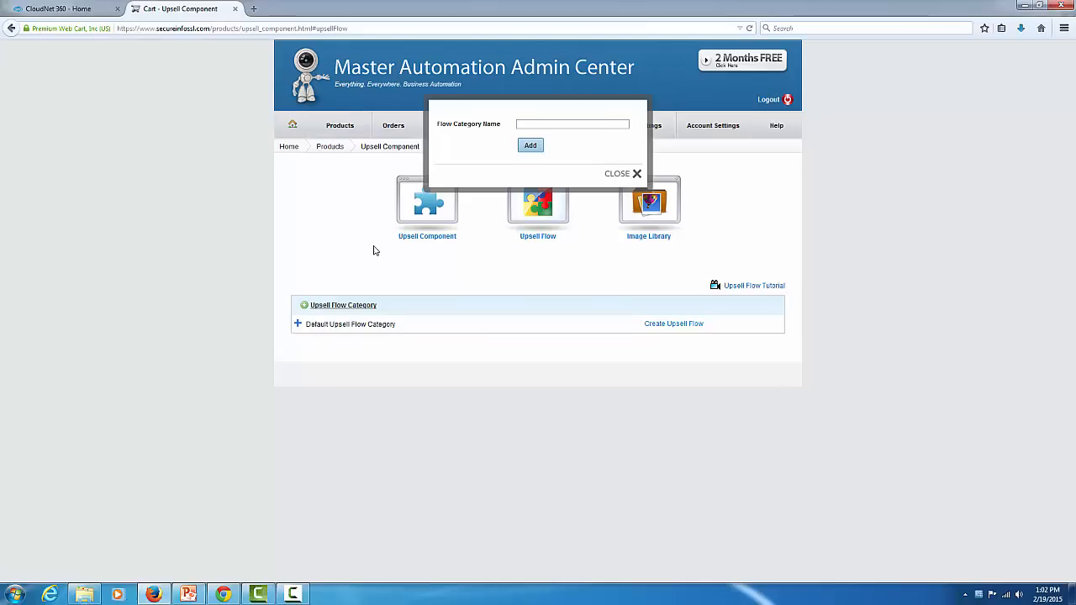
click(538, 125)
text(Coffee Up)
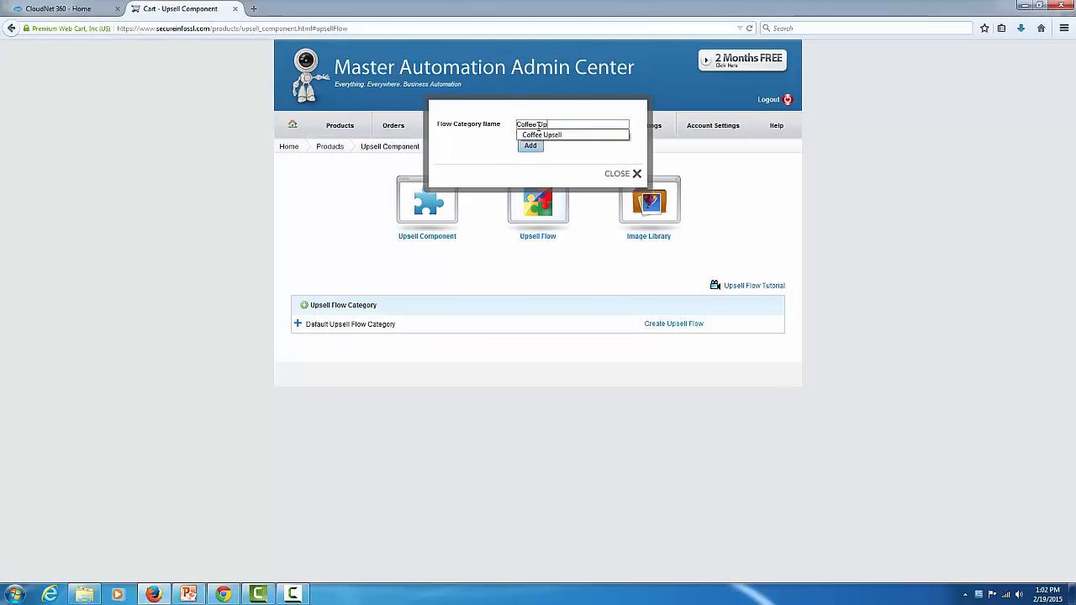
text(sell)
click(530, 146)
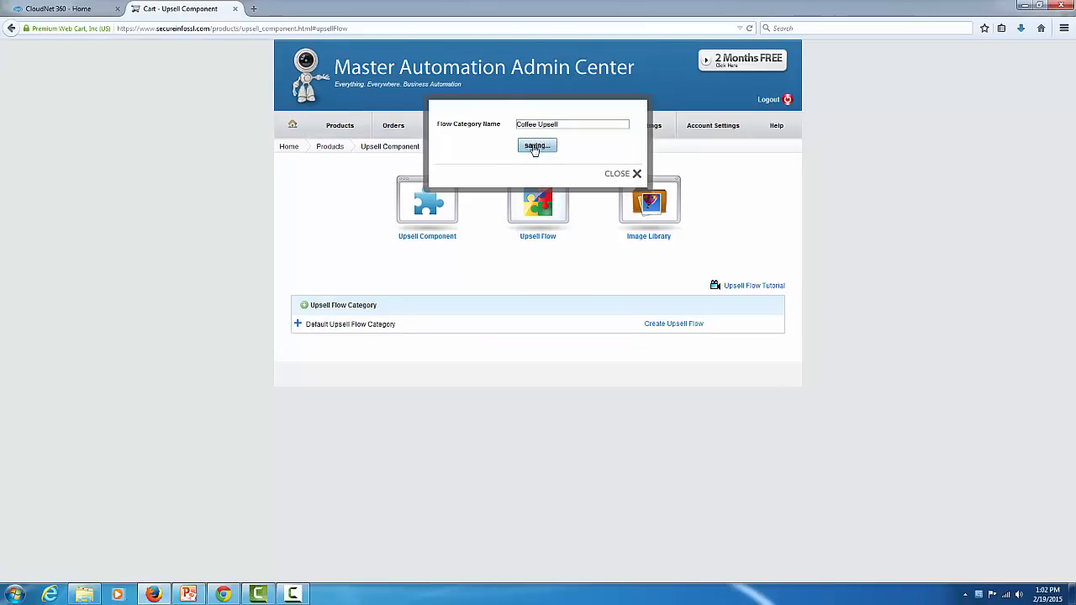
Step: Create and save an upsell flow named "Coffee - Recurring" in the Coffee Upsell category, with the 1-on-1 Intensive component as its first offer
click(660, 326)
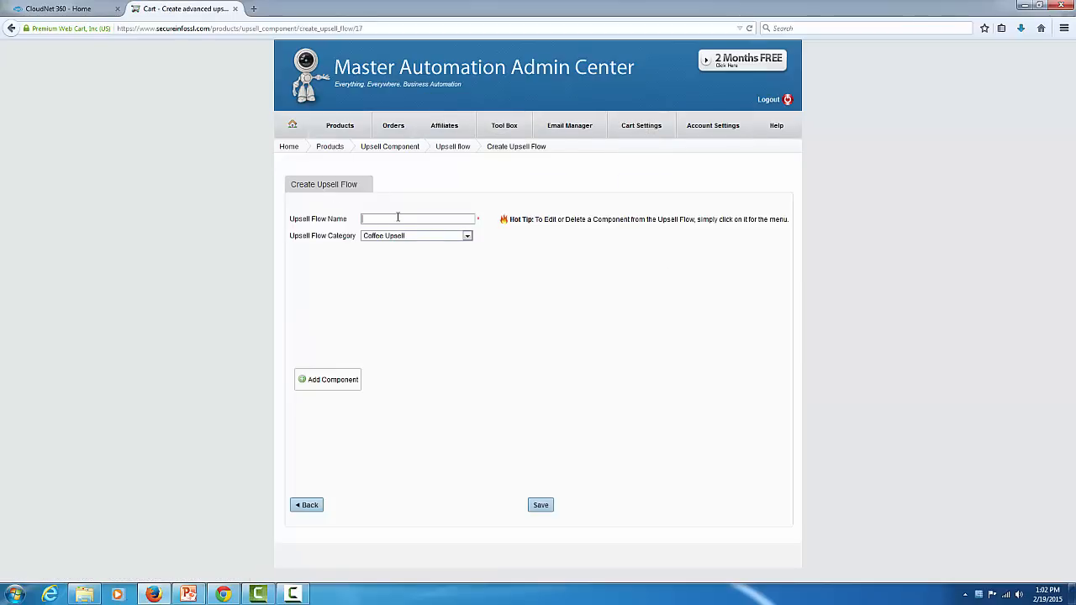
text(Coffee - Recurring)
click(350, 389)
click(344, 312)
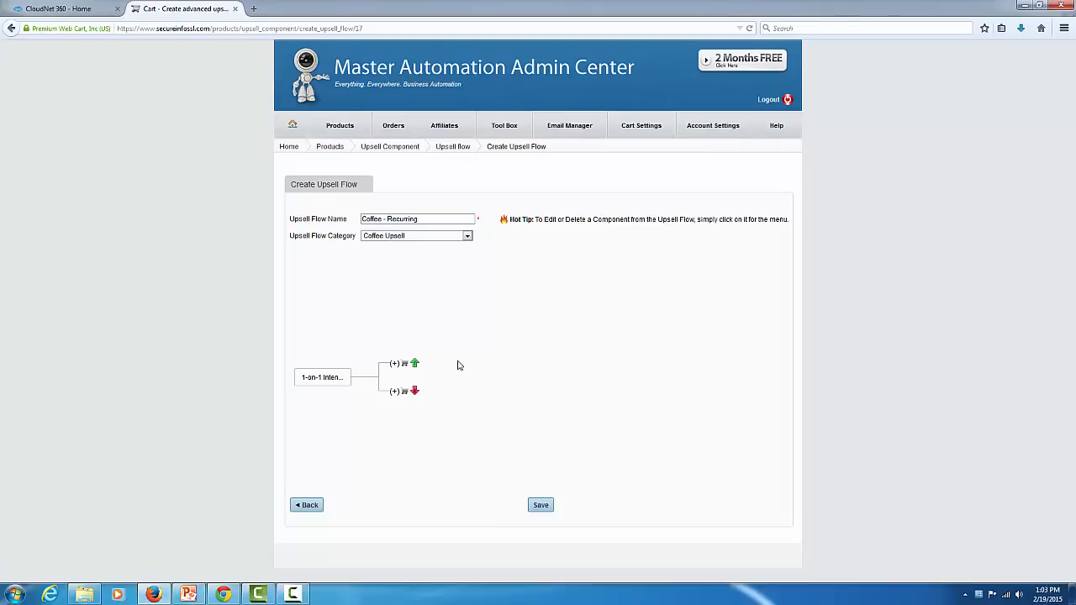
click(543, 506)
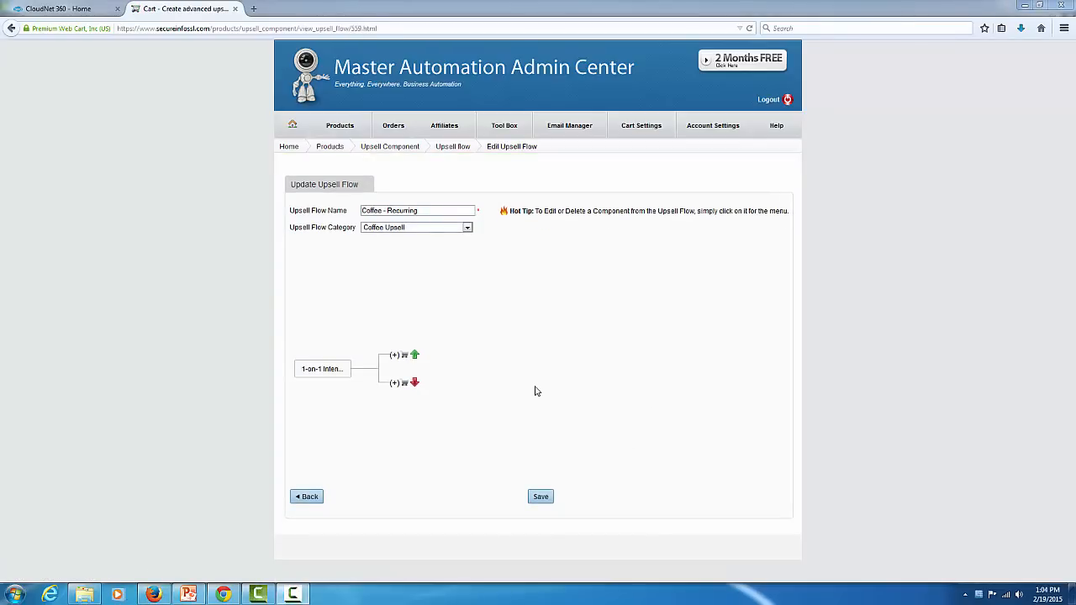
Step: Open the Columbia Coffee product for editing and choose Advanced 1 Click Upsell as its upsell type
click(336, 130)
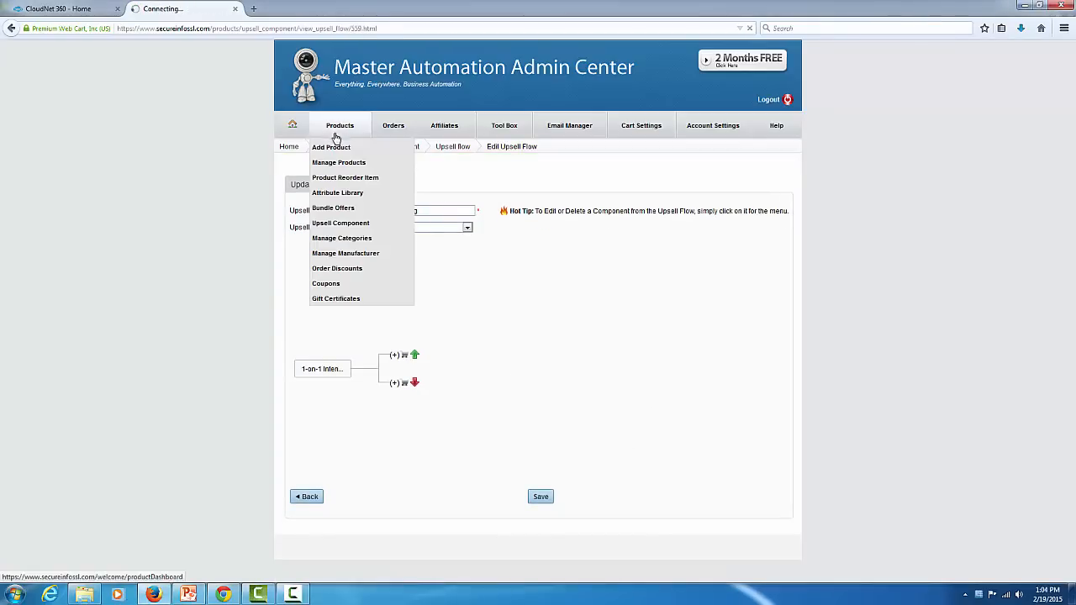
click(478, 240)
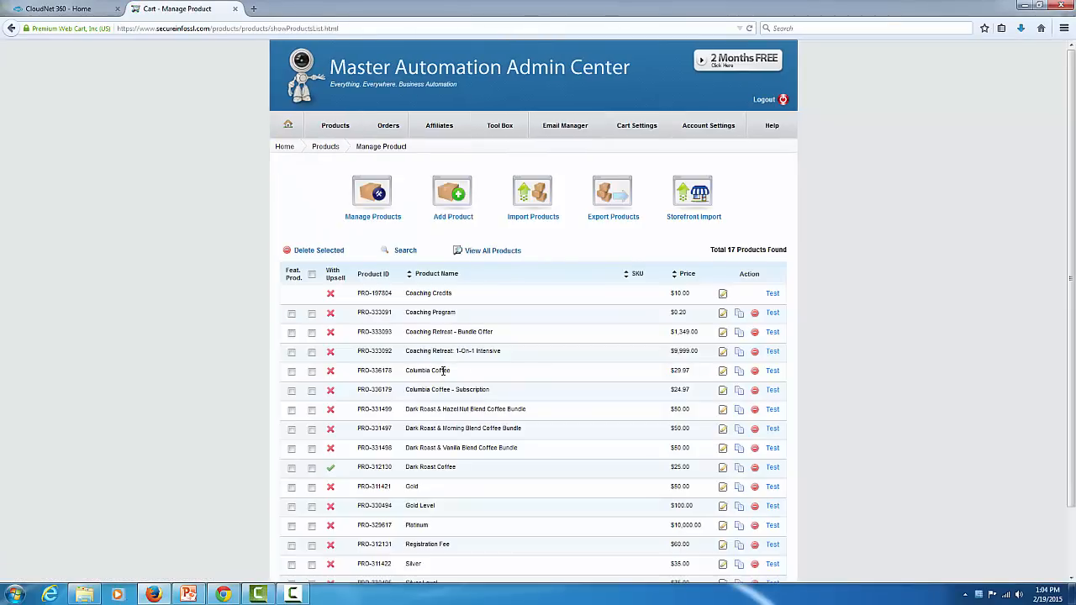
click(722, 370)
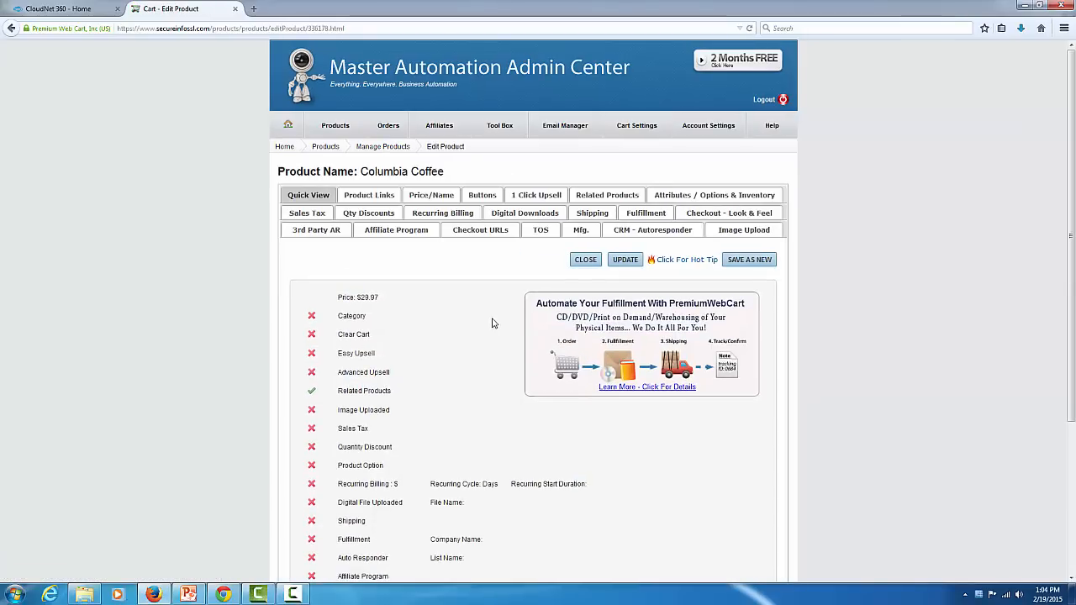
click(541, 196)
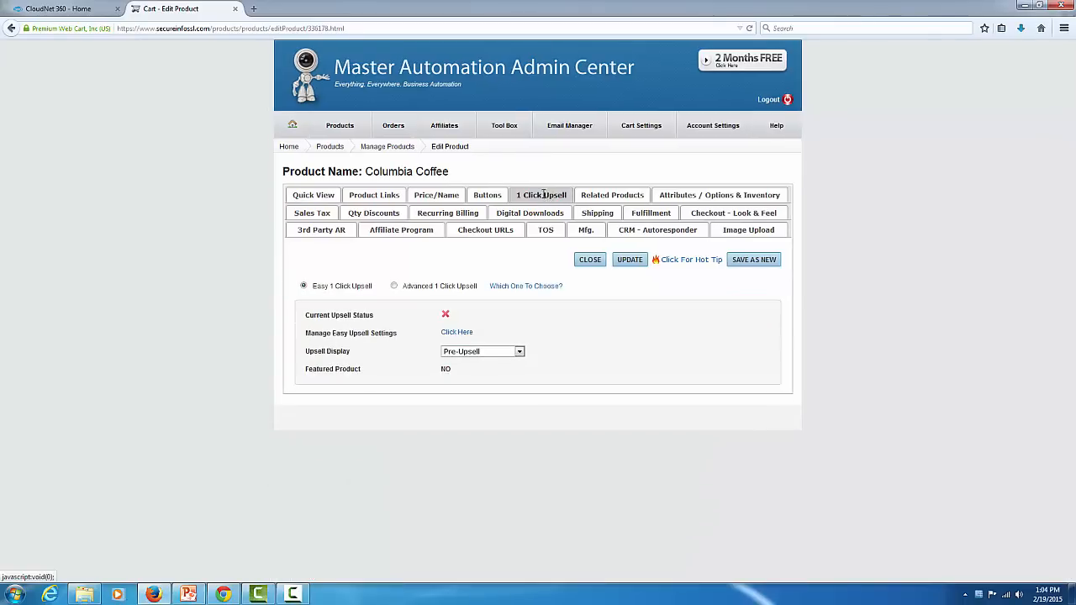
click(395, 286)
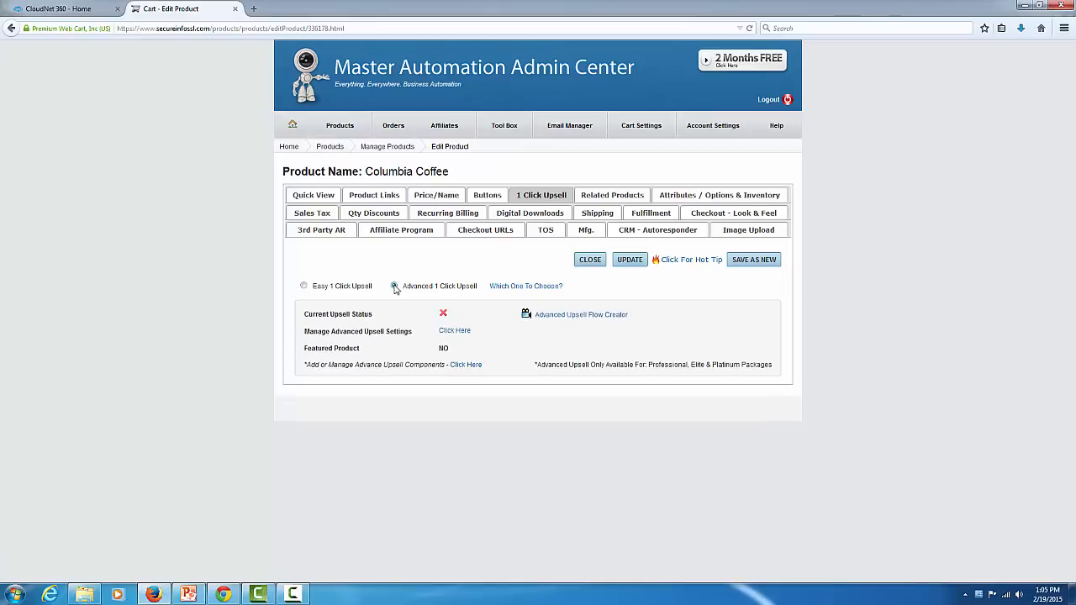
Step: Assign Coffee - Recurring as Columbia Coffee's pre-upsell flow, save the assignment and return to the product
click(461, 331)
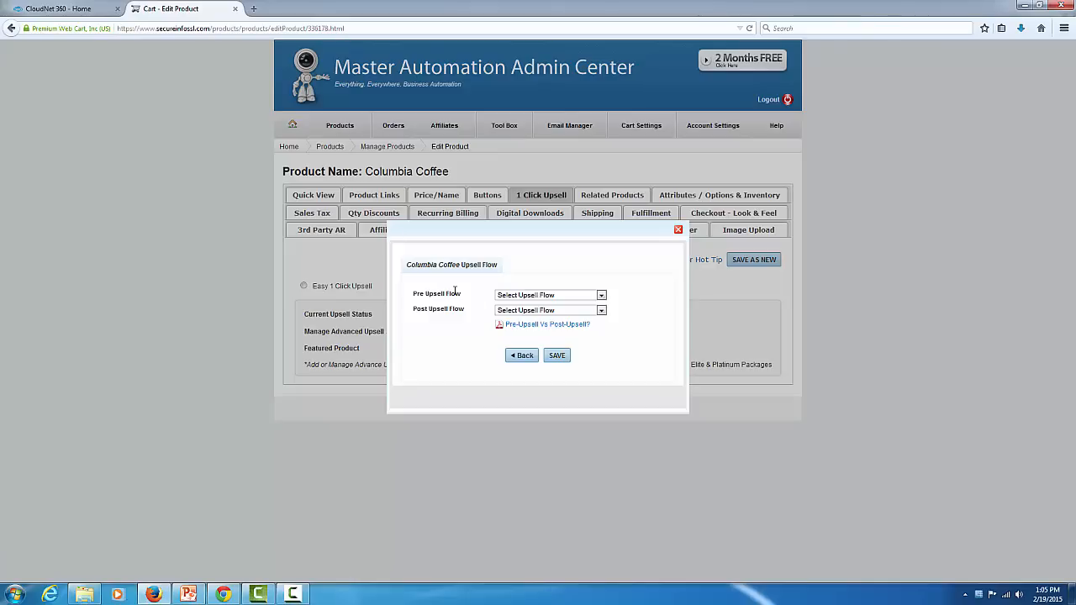
click(601, 296)
click(563, 314)
click(556, 356)
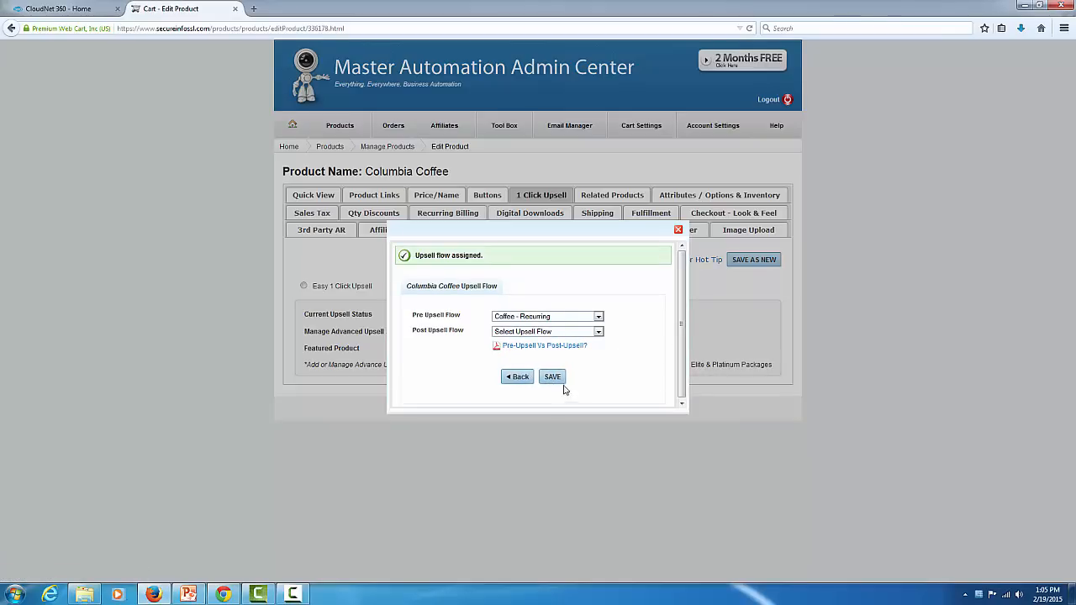
click(518, 376)
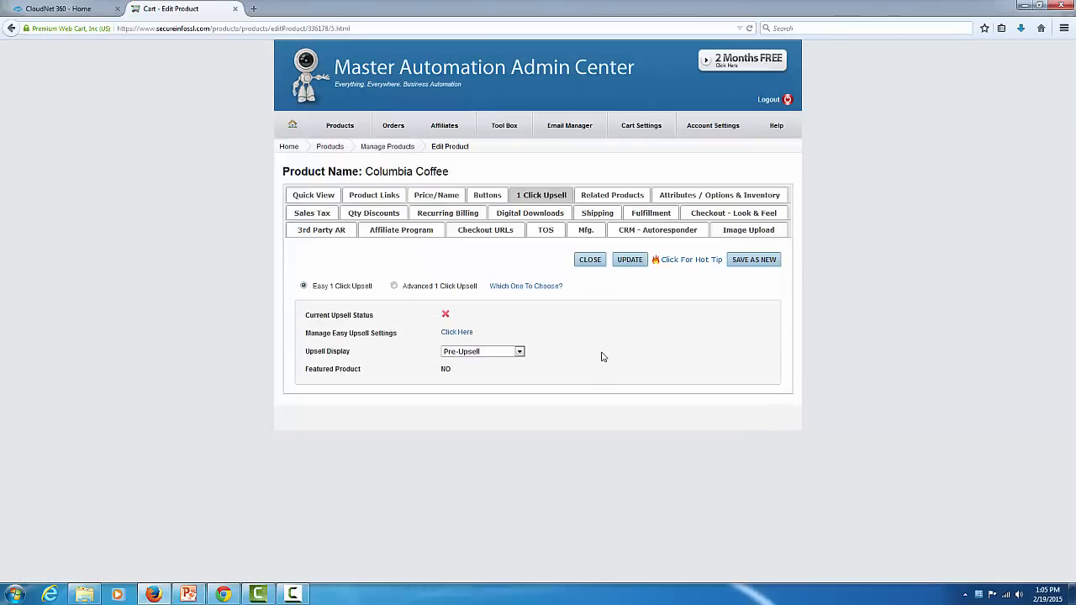
Step: Open the Columbia Coffee - Subscription product's link options and update the product
click(340, 128)
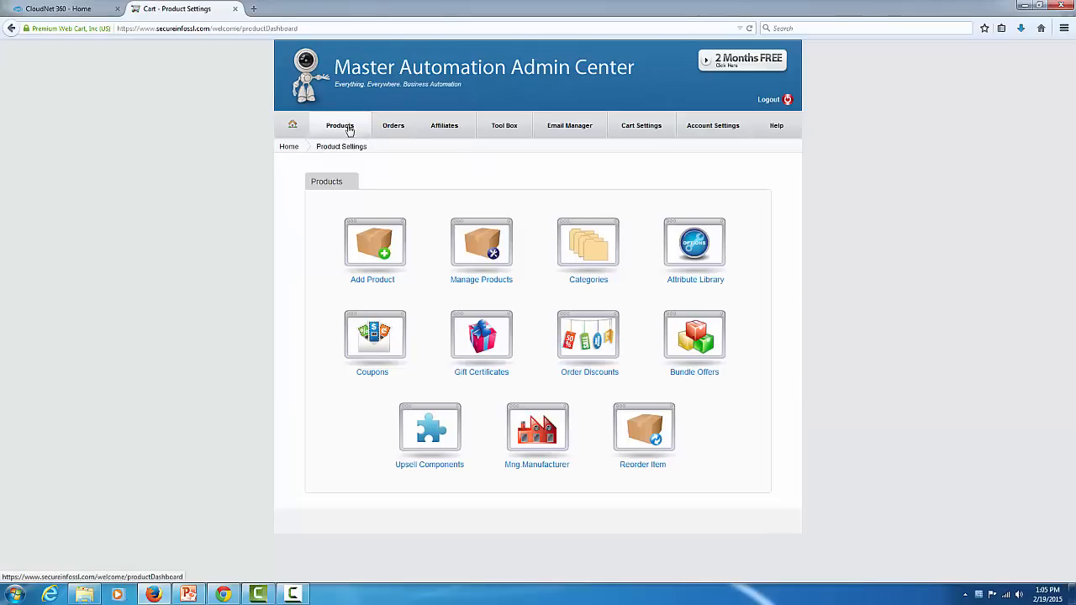
click(477, 251)
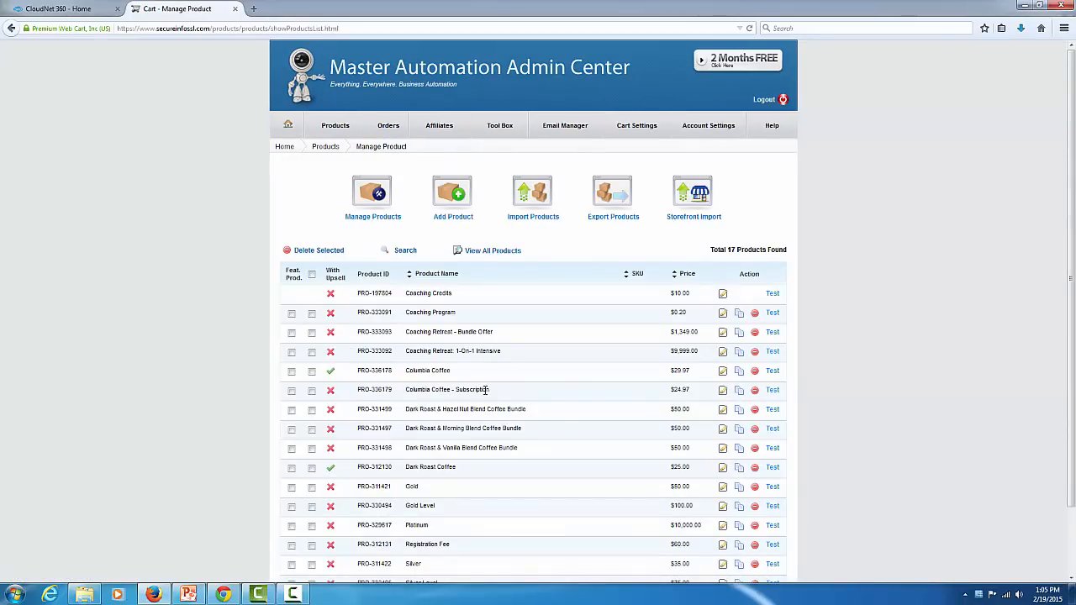
click(723, 392)
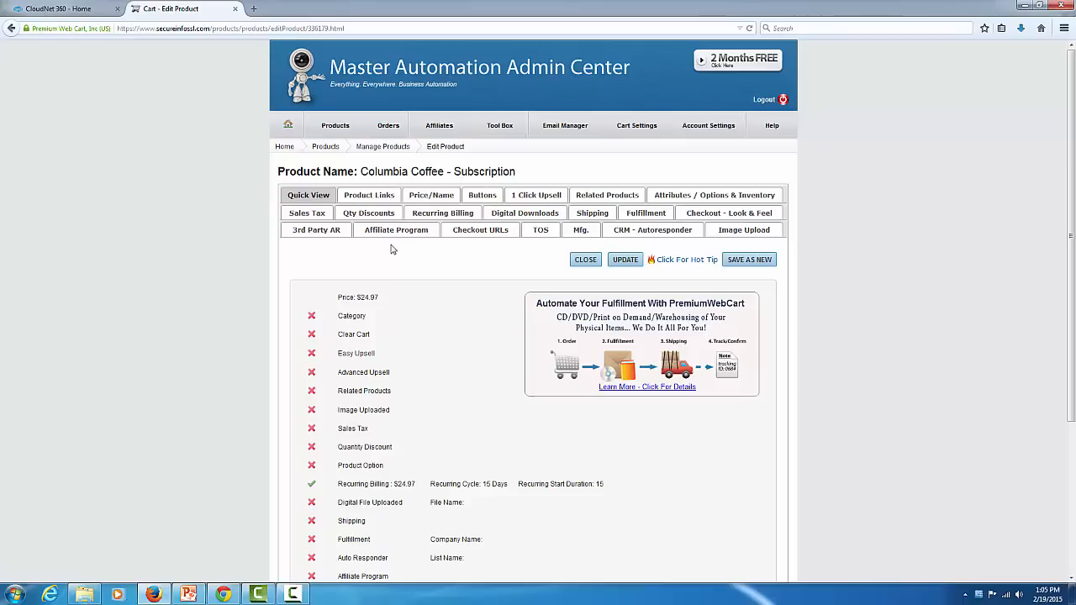
click(389, 198)
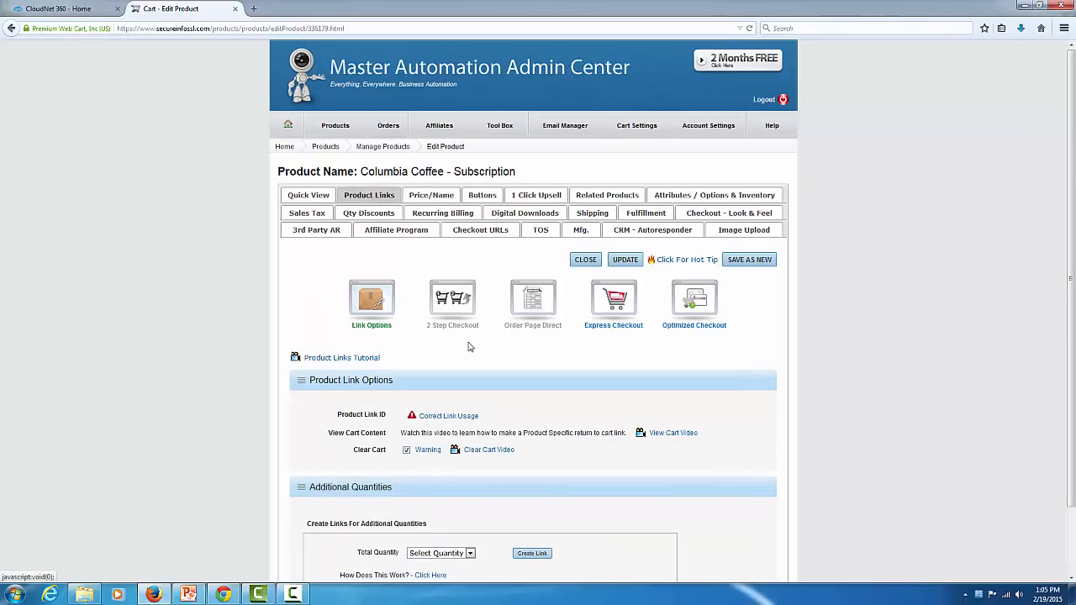
click(626, 261)
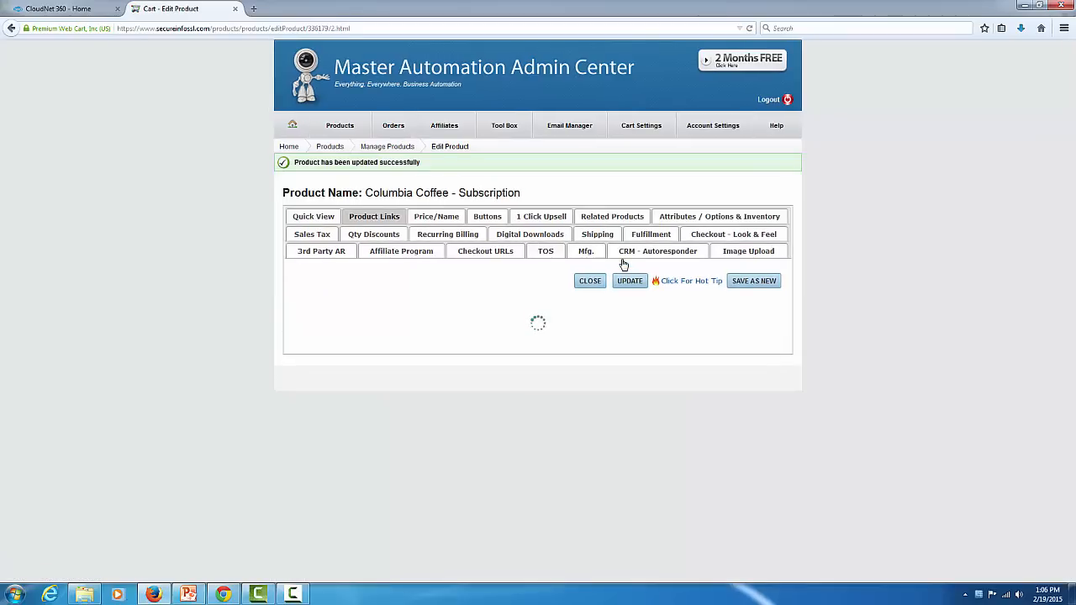
Step: Set the standard price of the Columbia Coffee - Subscription product to $0
click(431, 222)
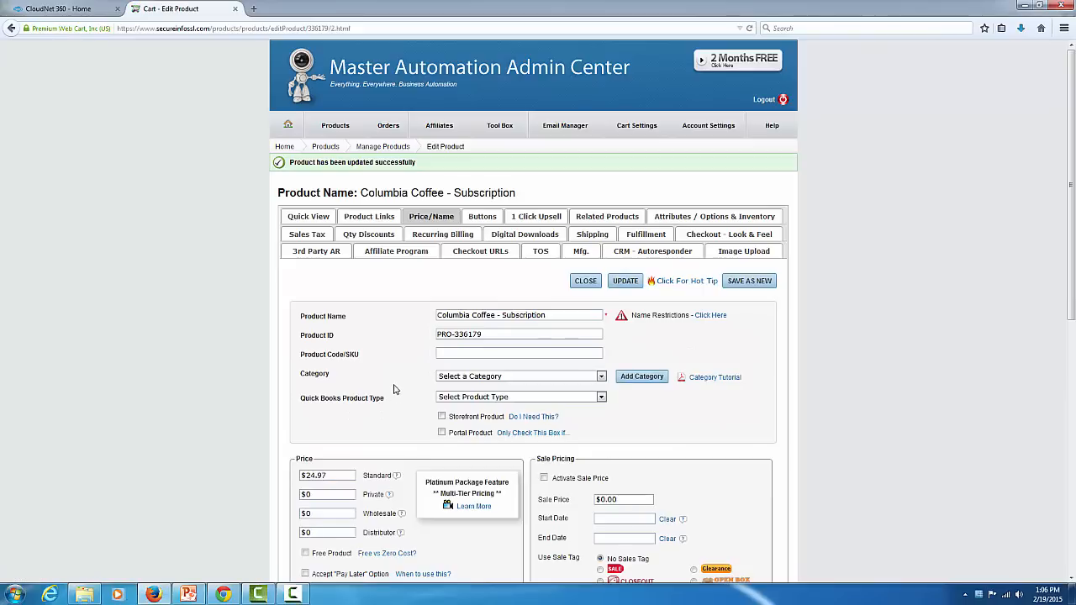
click(333, 475)
key(BackSpace)
key(BackSpace)
key(BackSpace)
key(BackSpace)
key(BackSpace)
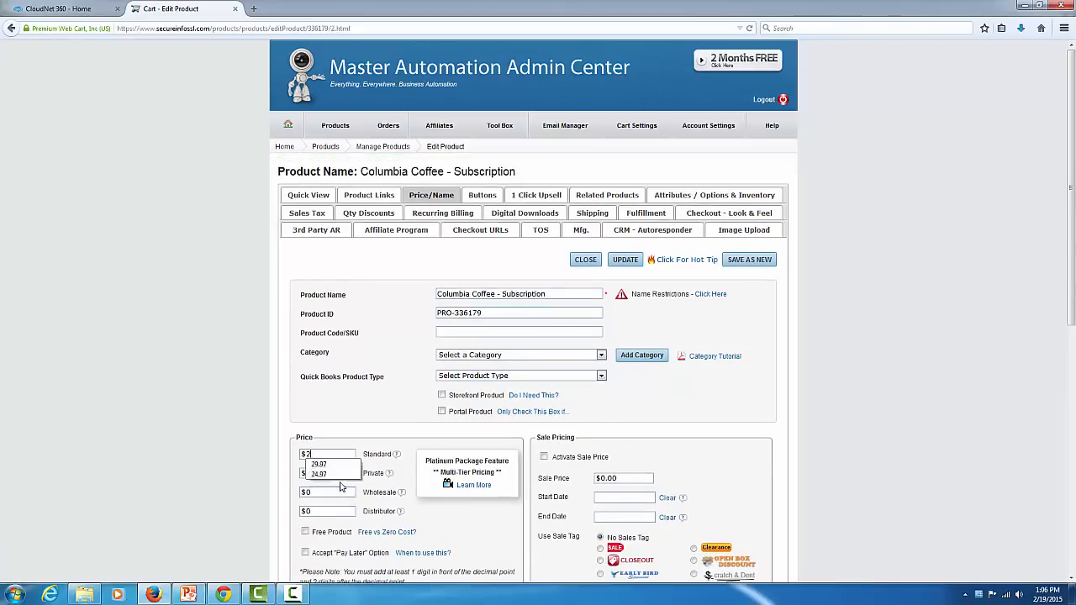
text(0)
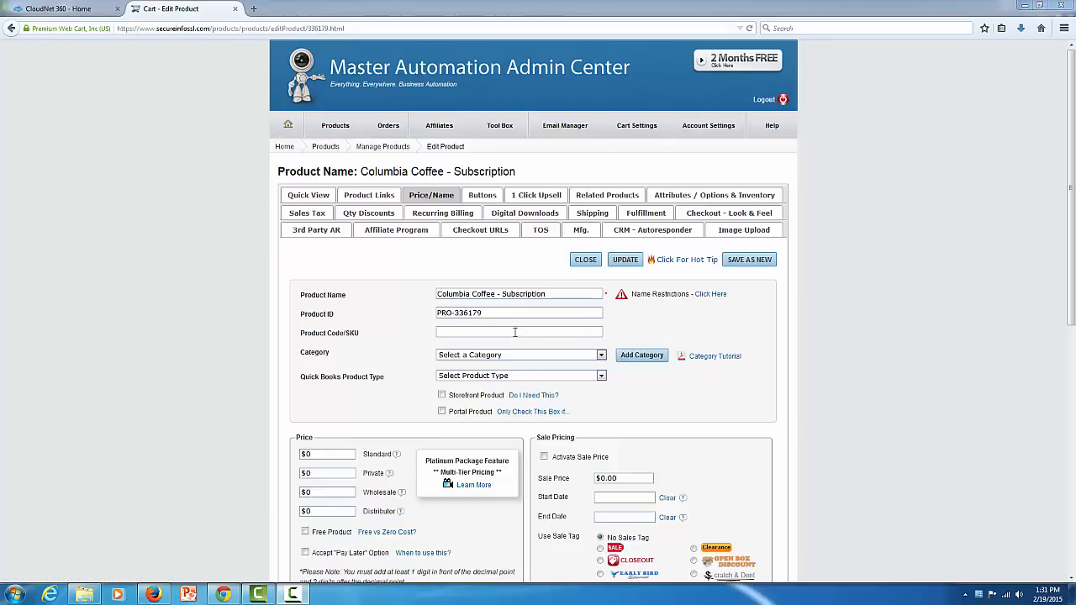
Step: Switch to the Auto Responder + CRM module and create a funnel named "Coffee" under Funnels / Sales Paths
click(287, 127)
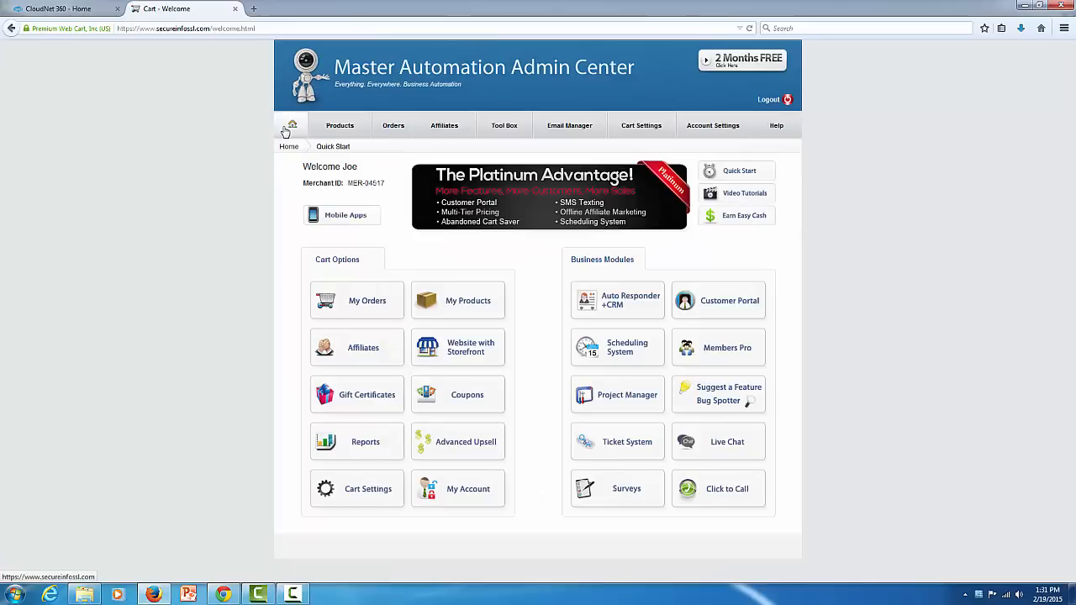
click(640, 311)
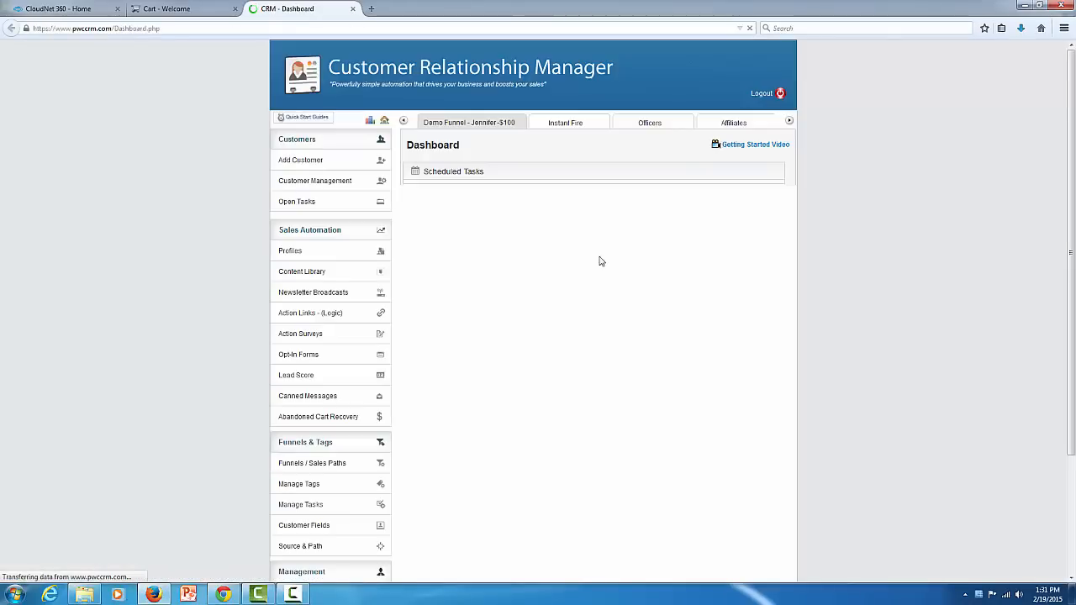
click(334, 467)
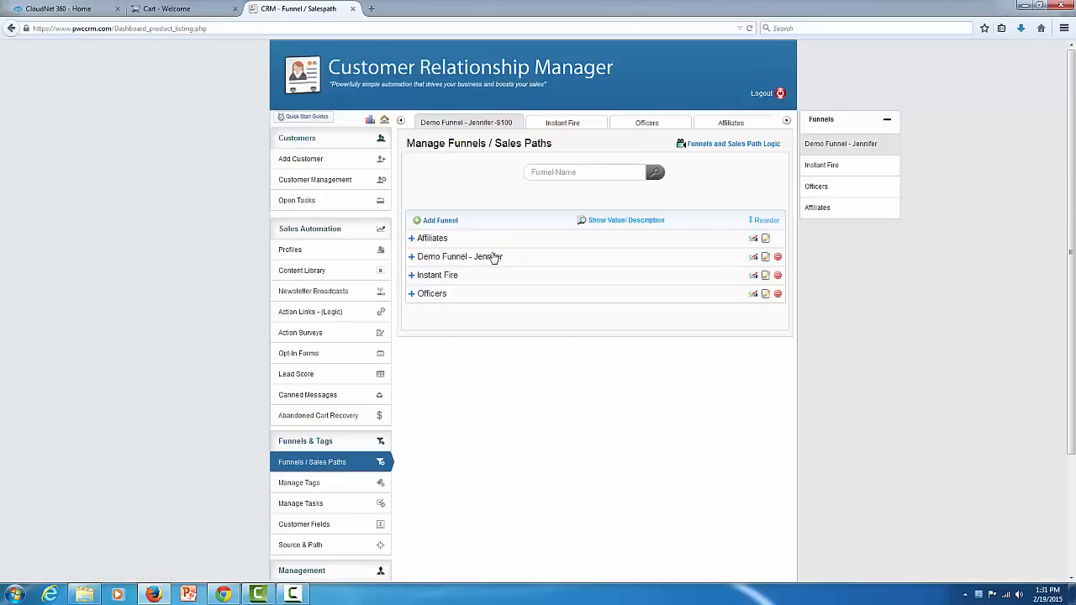
click(441, 220)
click(502, 143)
text(Coffee)
click(513, 222)
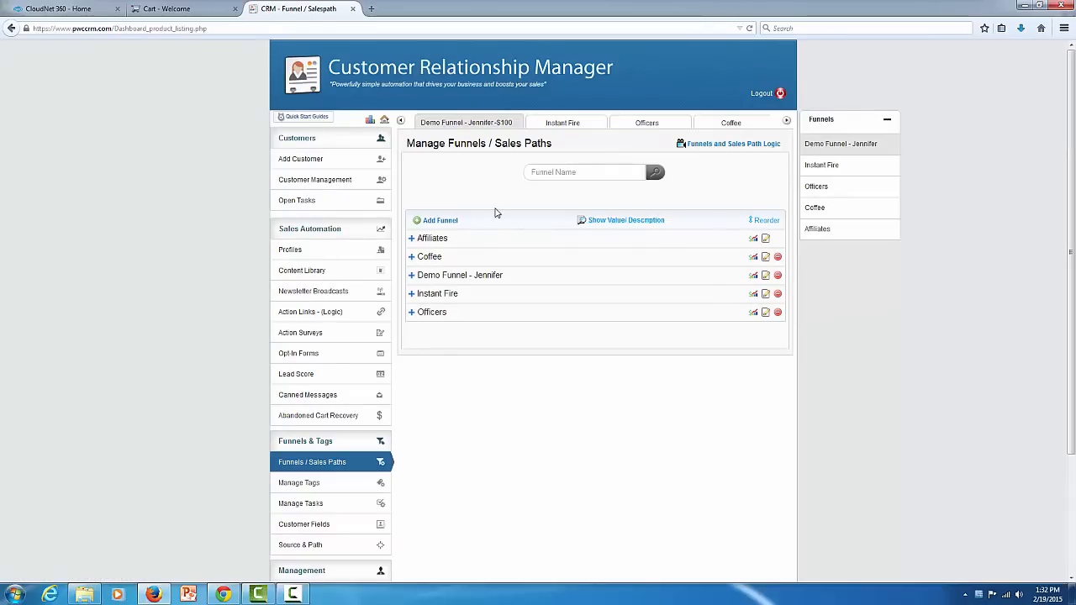
Step: Create and save a second funnel named "Coffee - Recurring"
click(443, 223)
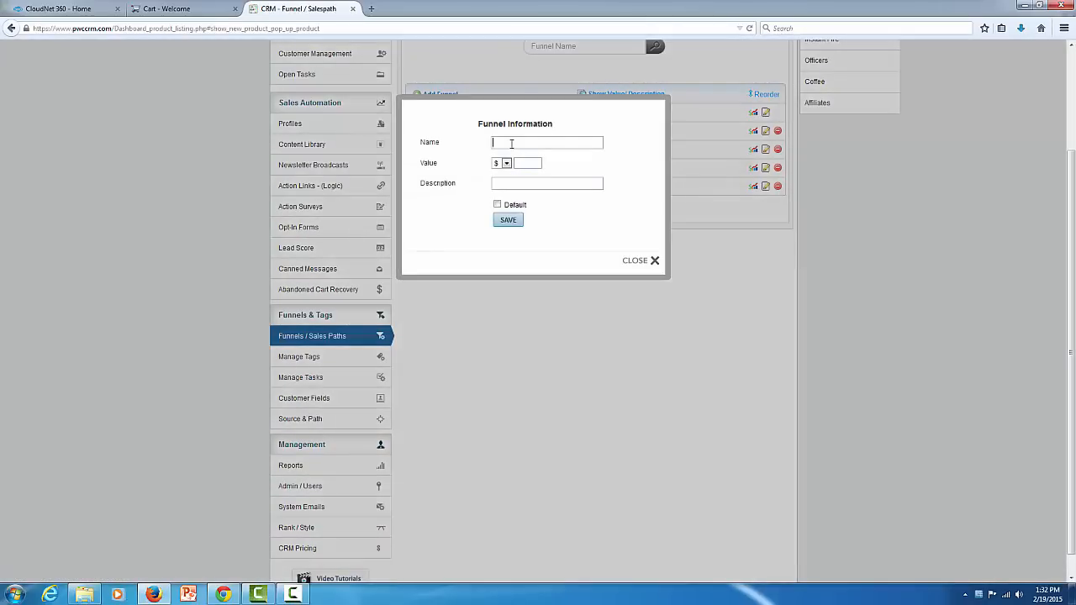
text(Coffee - Recurring)
click(508, 221)
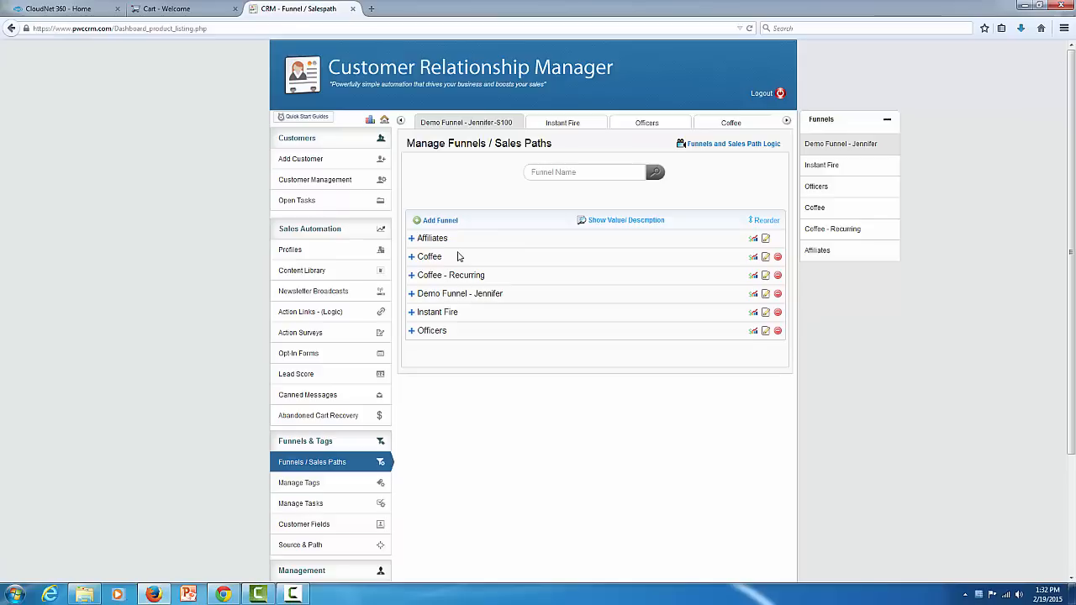
Step: Make the Coffee funnel's Initial sales path repeating, rename it "1 Time Buy" and submit the changes
click(436, 259)
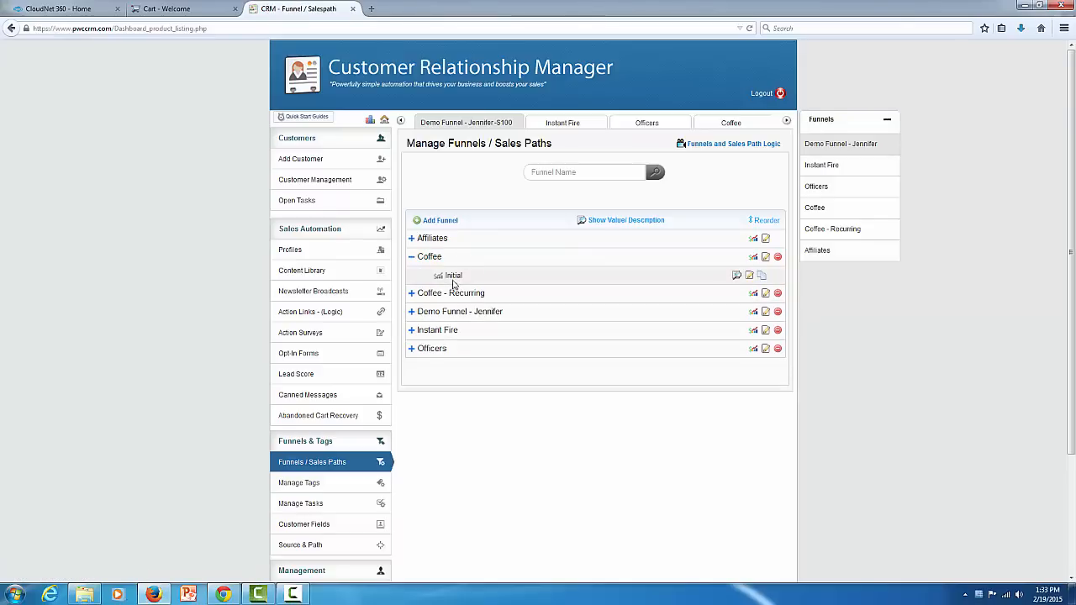
click(749, 275)
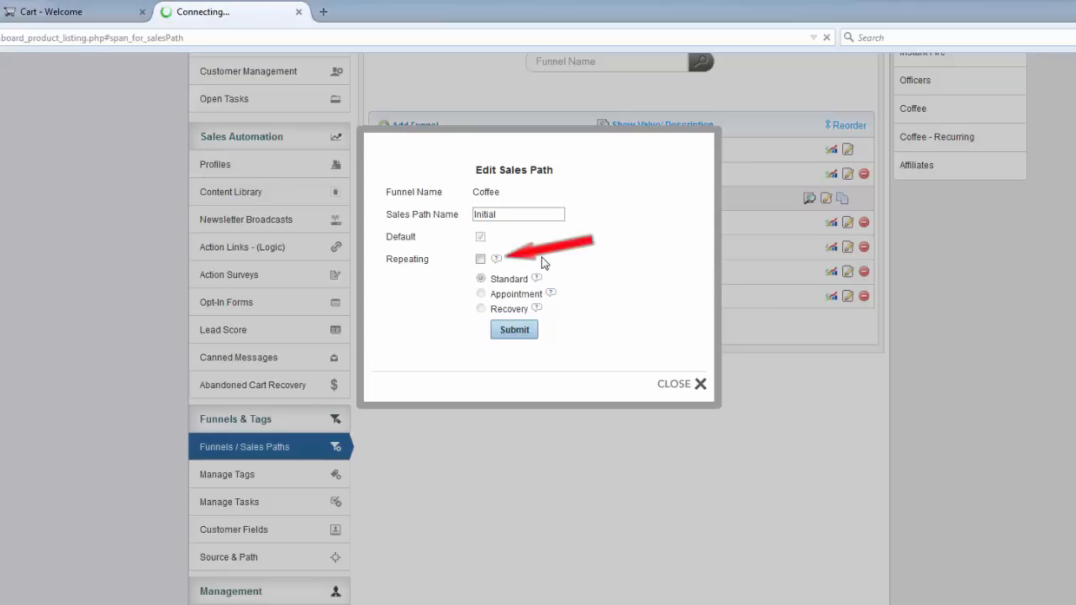
click(480, 259)
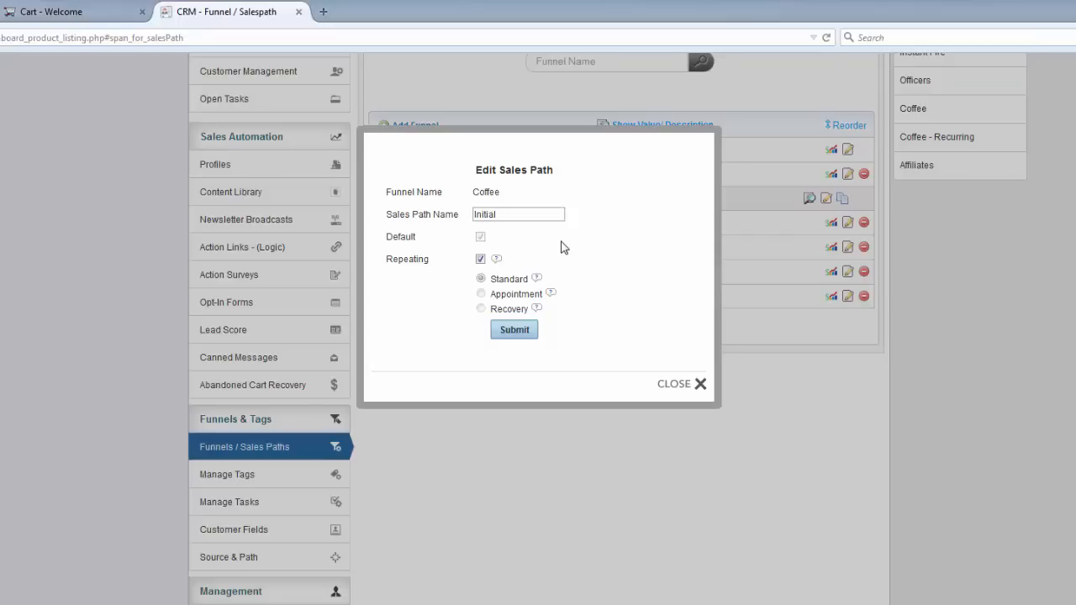
double_click(476, 214)
text(1 Time Buy)
click(517, 333)
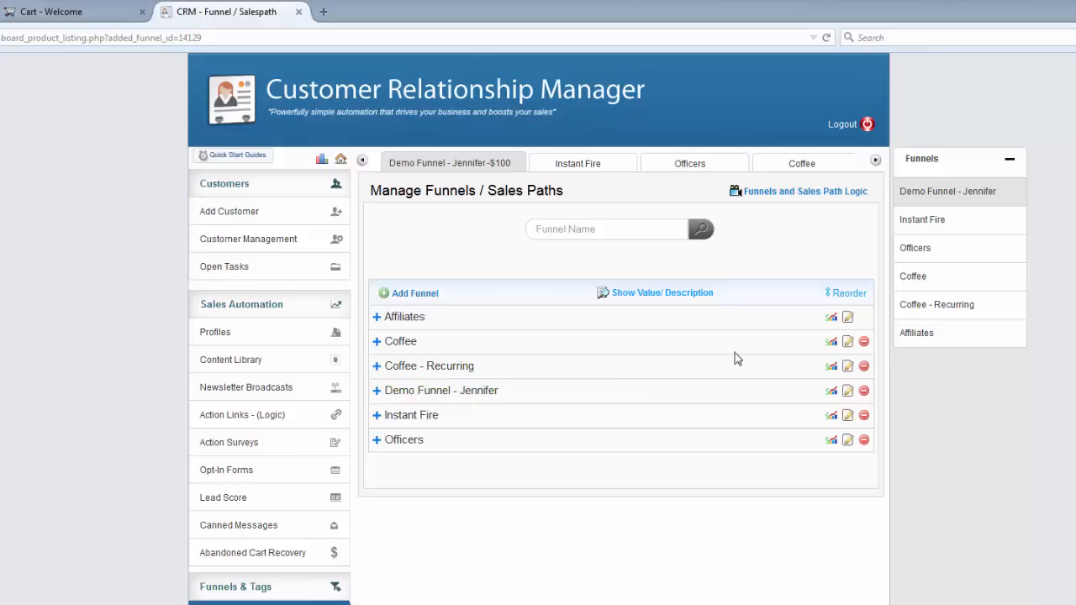
Step: Rename the Initial sales path of the Coffee - Recurring funnel as "Coffee Club"
click(458, 372)
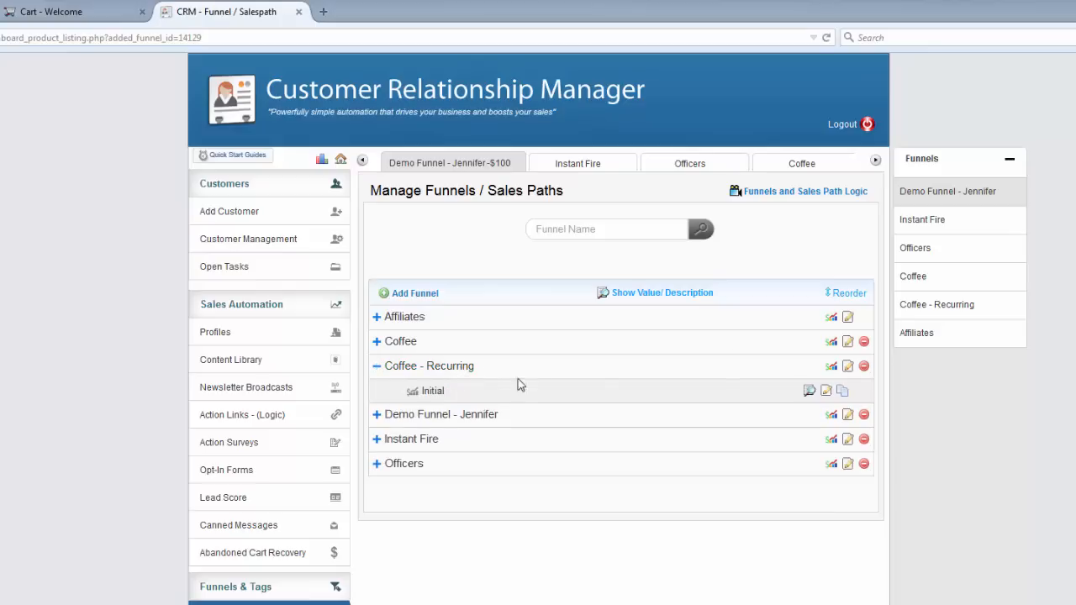
click(826, 393)
drag(504, 217, 465, 216)
text(Coffee)
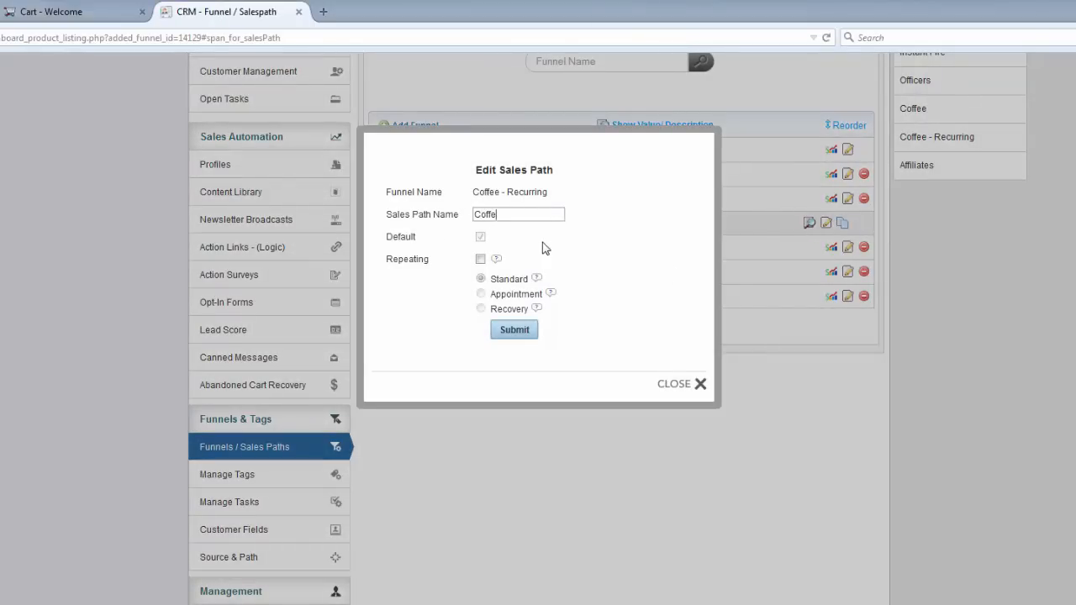
text( Club)
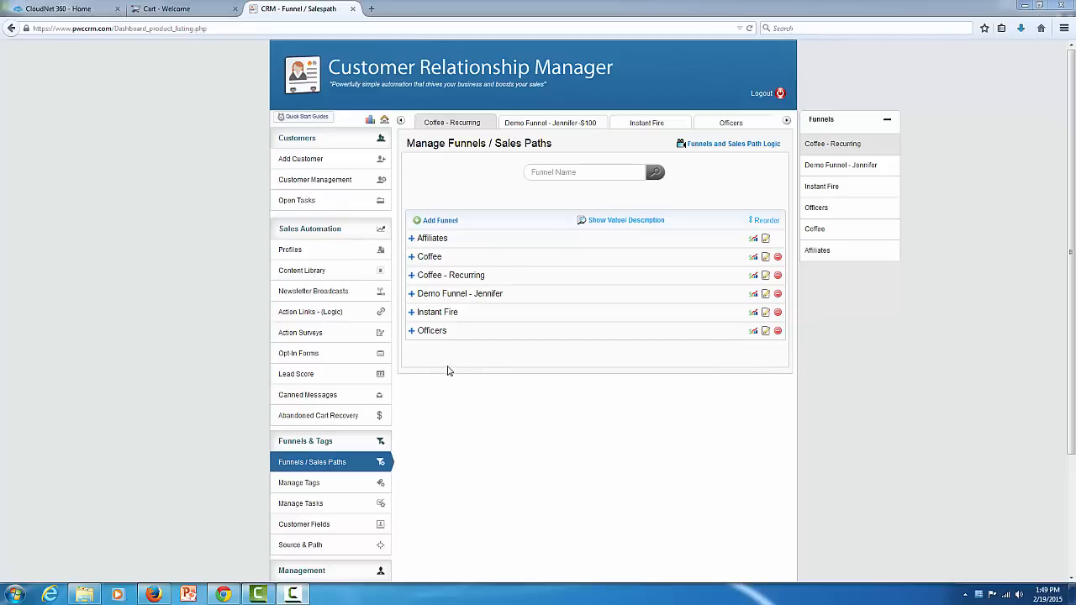
Step: Add a standard sales path named "Coffee Club Salvage" to the Coffee - Recurring funnel and submit it
click(466, 282)
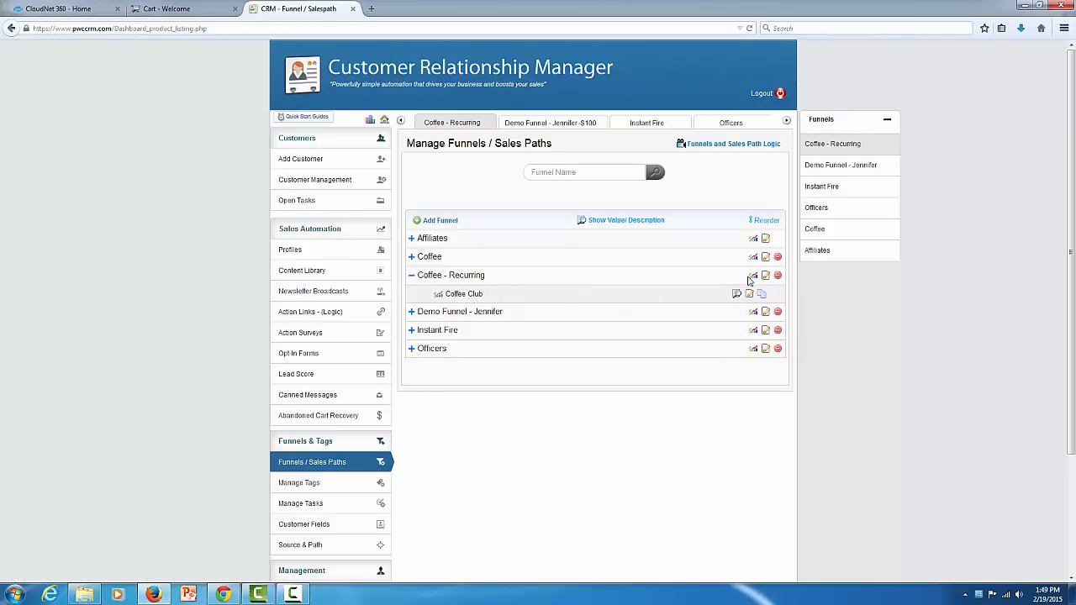
click(752, 276)
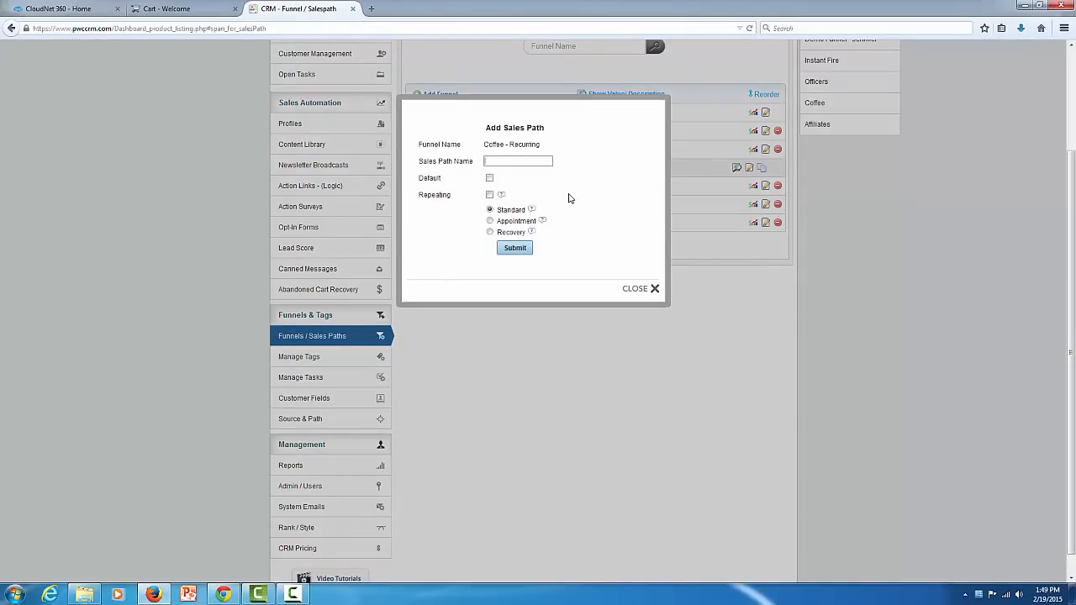
text(Coffee)
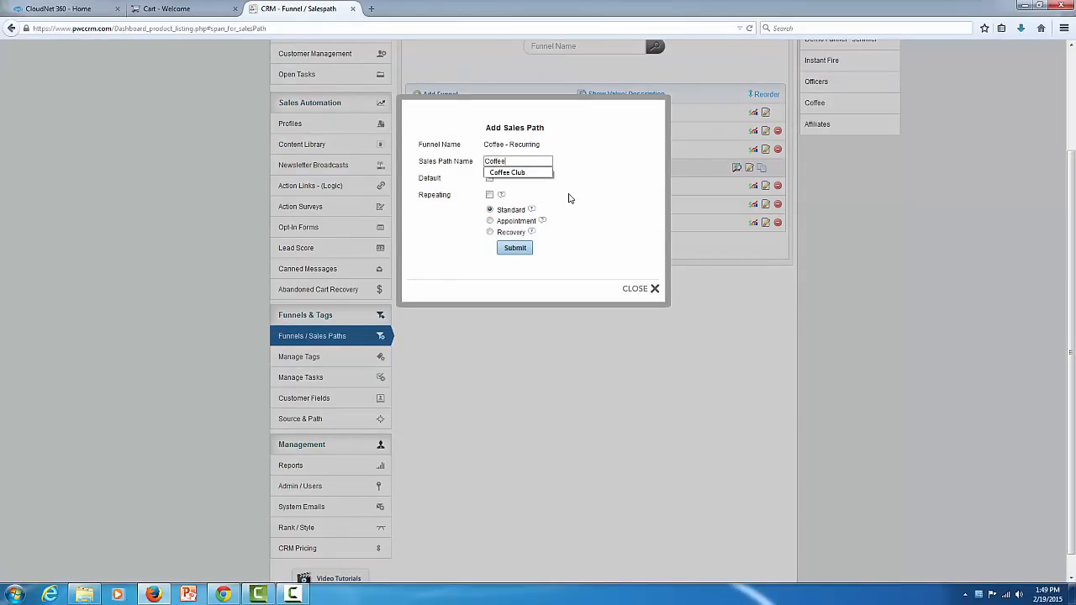
text( Cl)
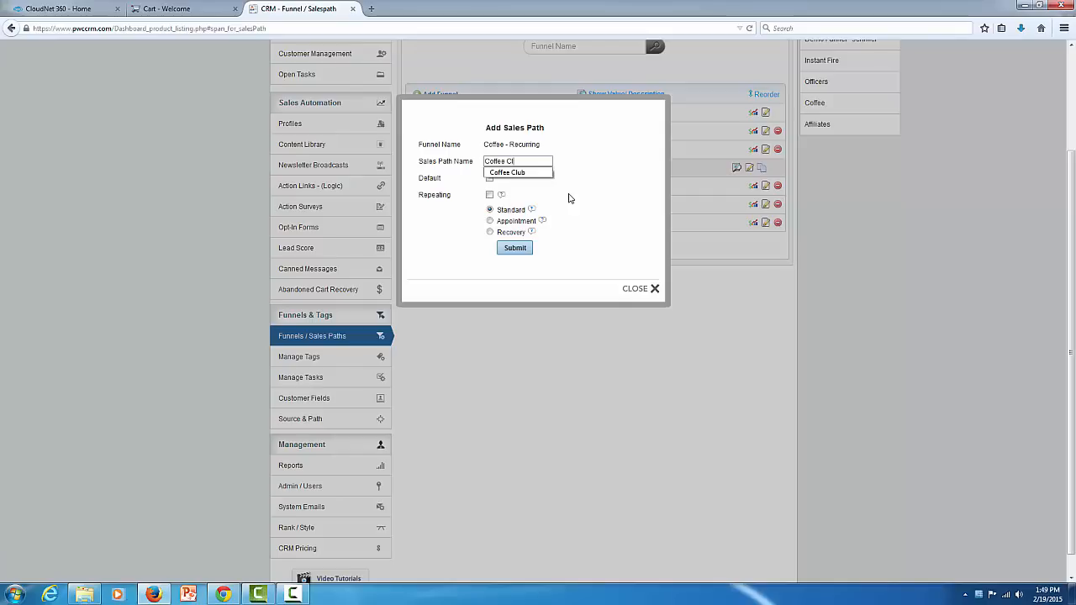
text(ub Salvage)
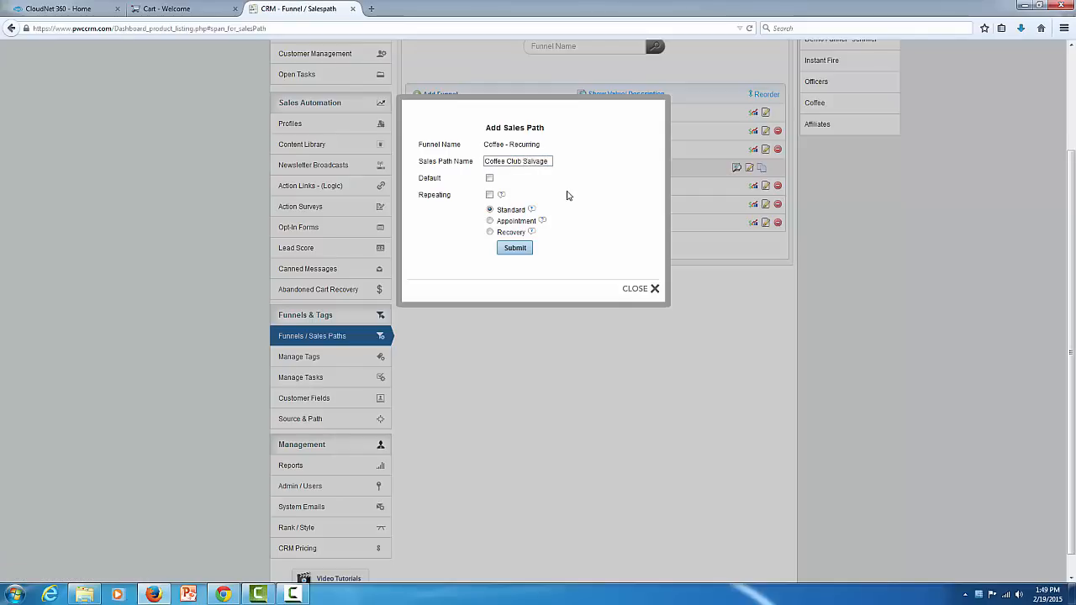
click(517, 250)
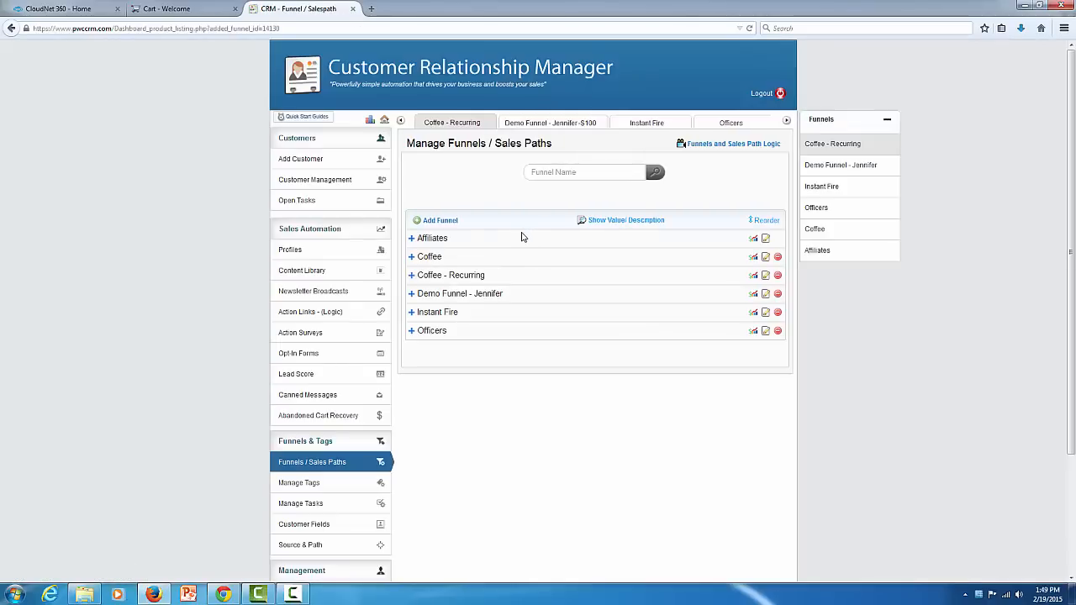
Step: Open the content of the #2 Free Coffee email in the Coffee - 1 Time Buy category and examine its "Join The Club - Free Coffee" line
click(309, 273)
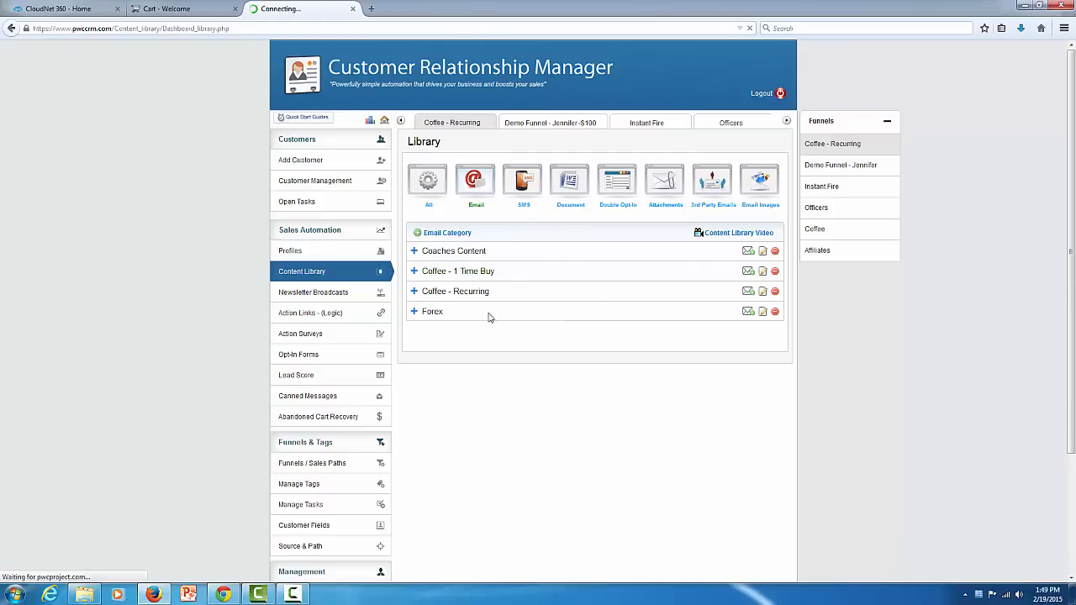
click(476, 273)
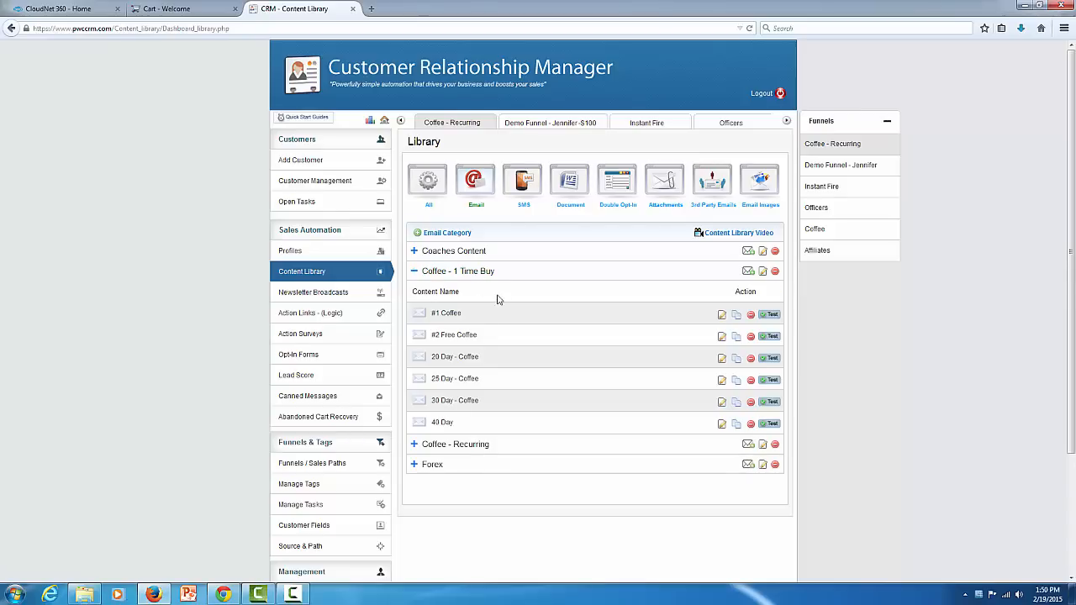
click(485, 341)
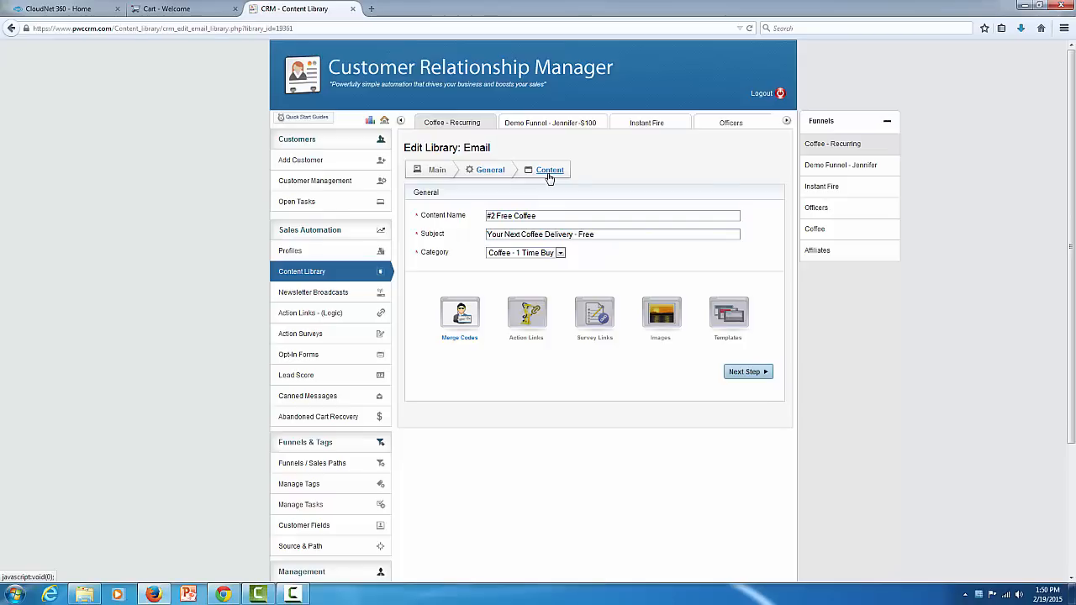
click(549, 174)
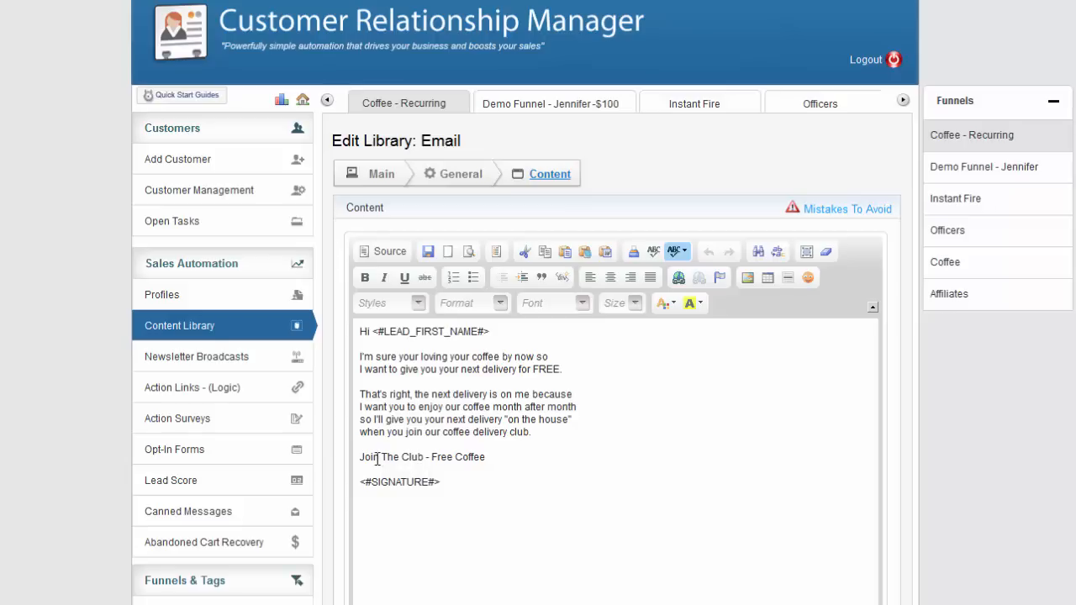
drag(359, 458, 487, 459)
click(538, 445)
drag(359, 456, 505, 455)
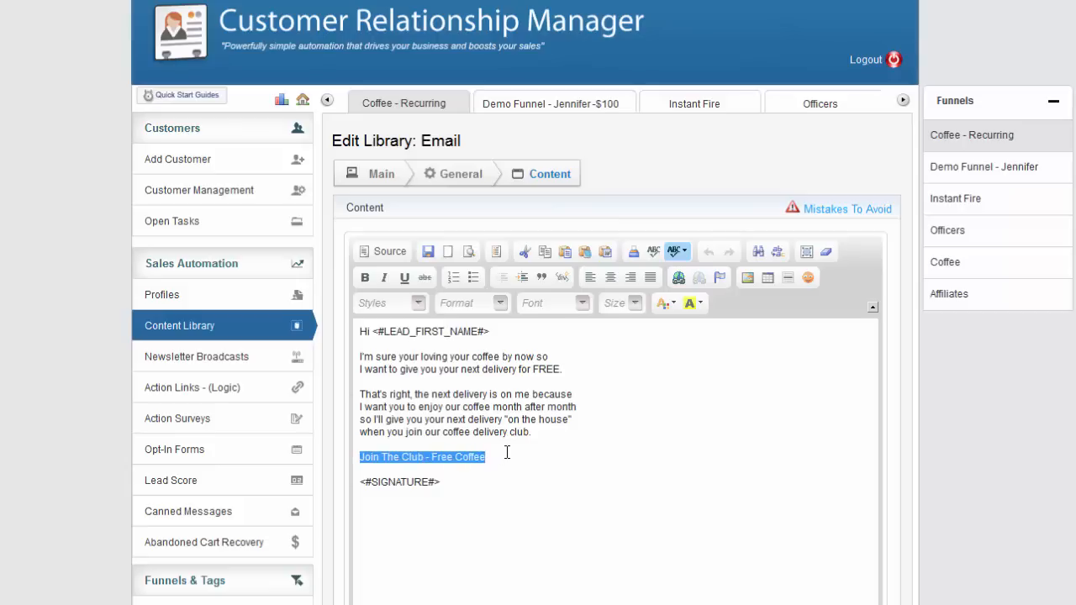
click(370, 444)
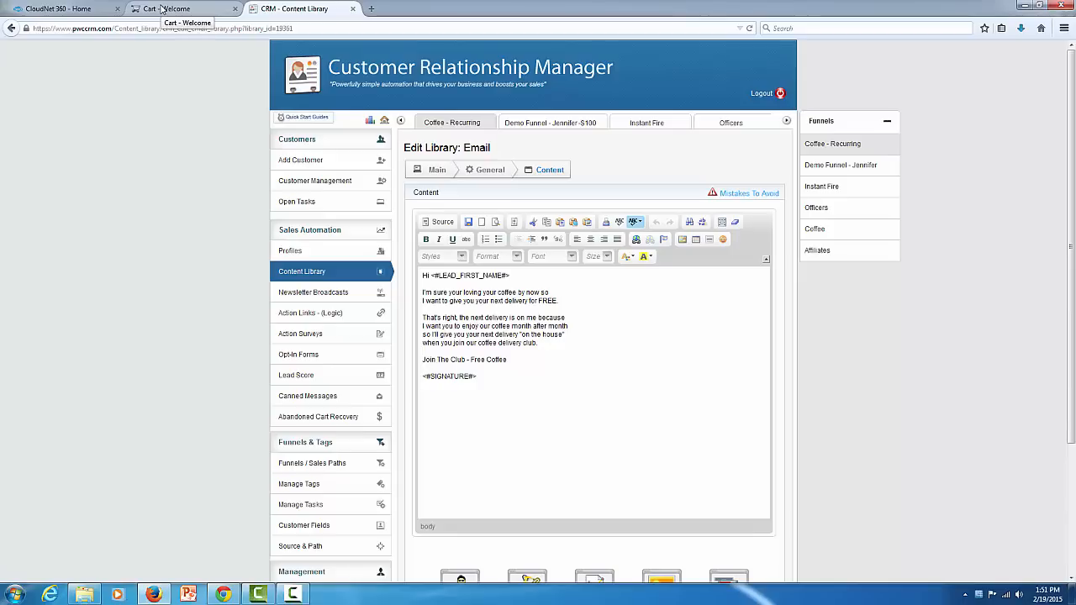
Step: Switch to the Master Automation Admin Center and copy the Optimized Checkout product link of the Columbia Coffee - Subscription product
click(162, 8)
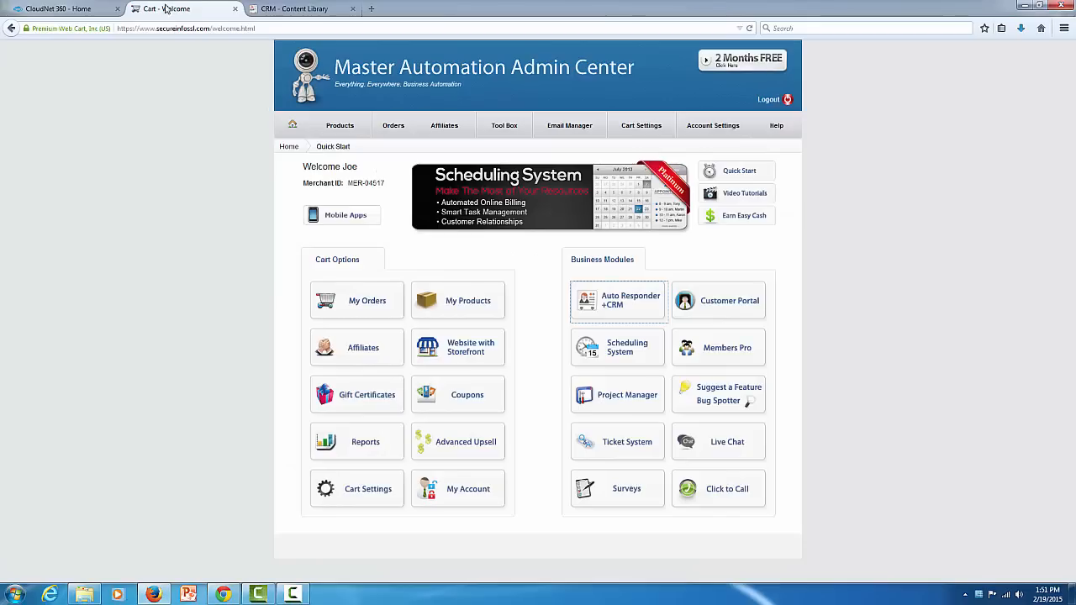
click(464, 299)
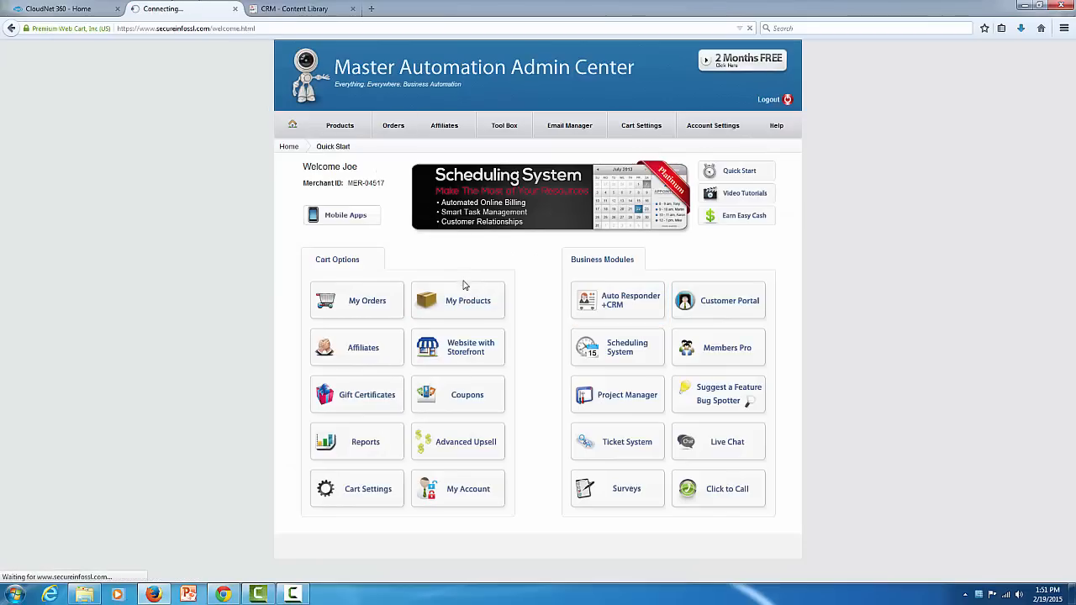
click(494, 255)
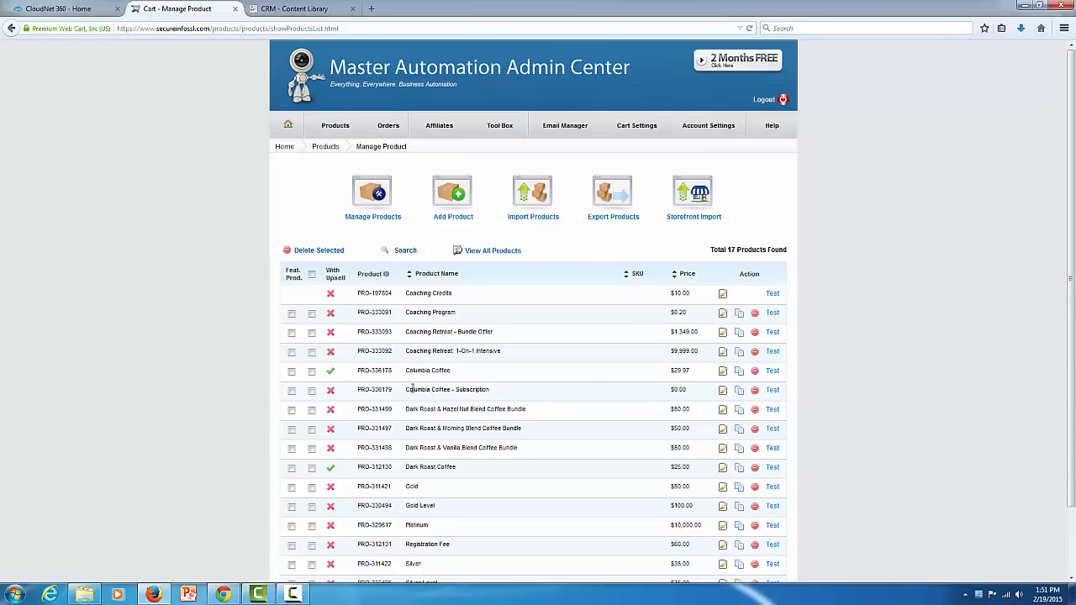
click(722, 393)
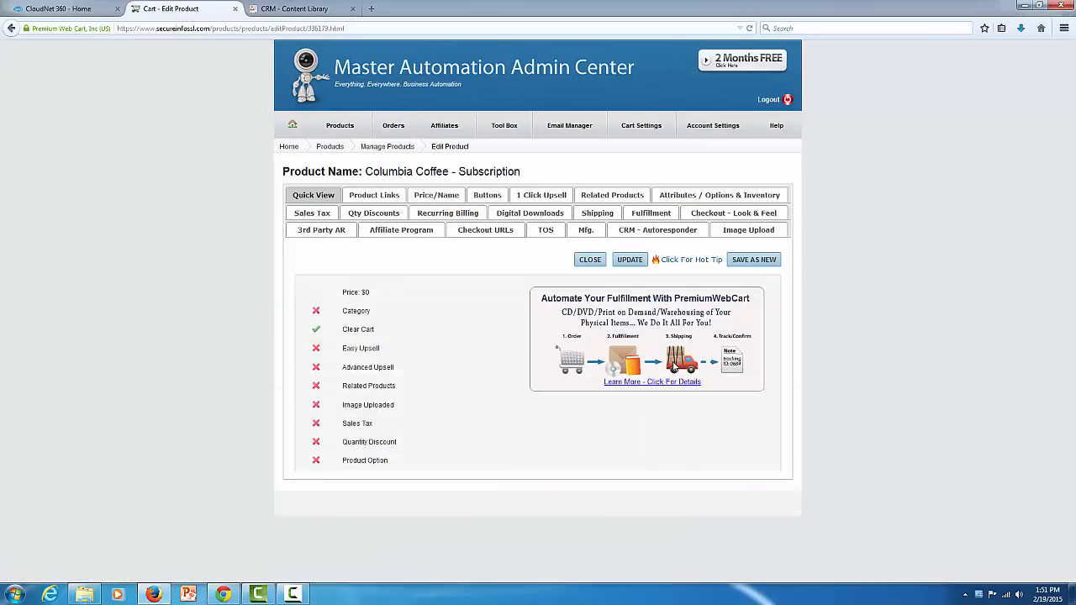
click(364, 194)
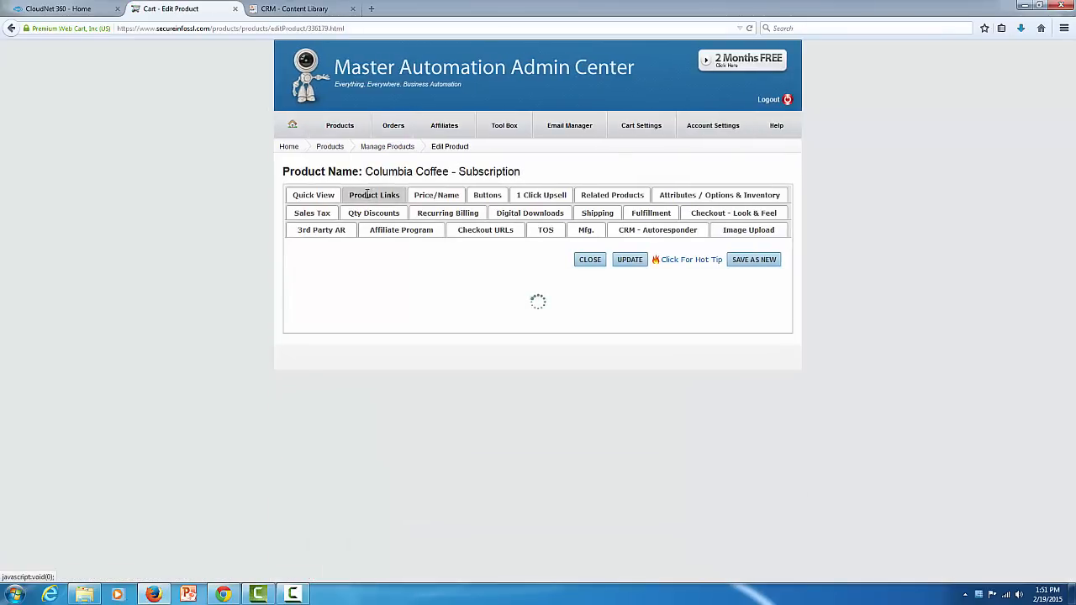
click(708, 304)
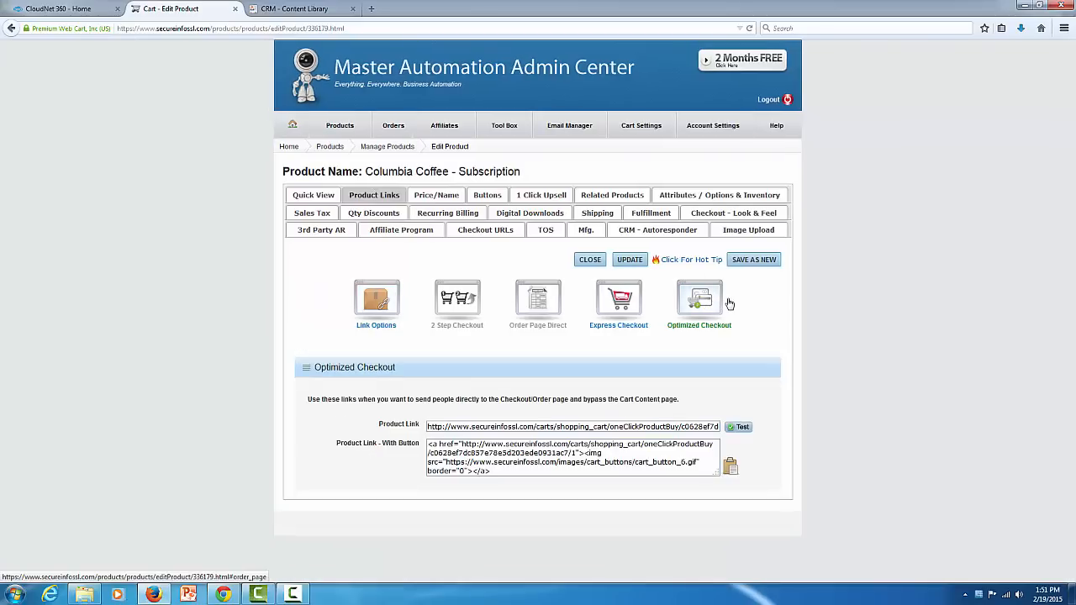
click(586, 427)
key(ctrl+c)
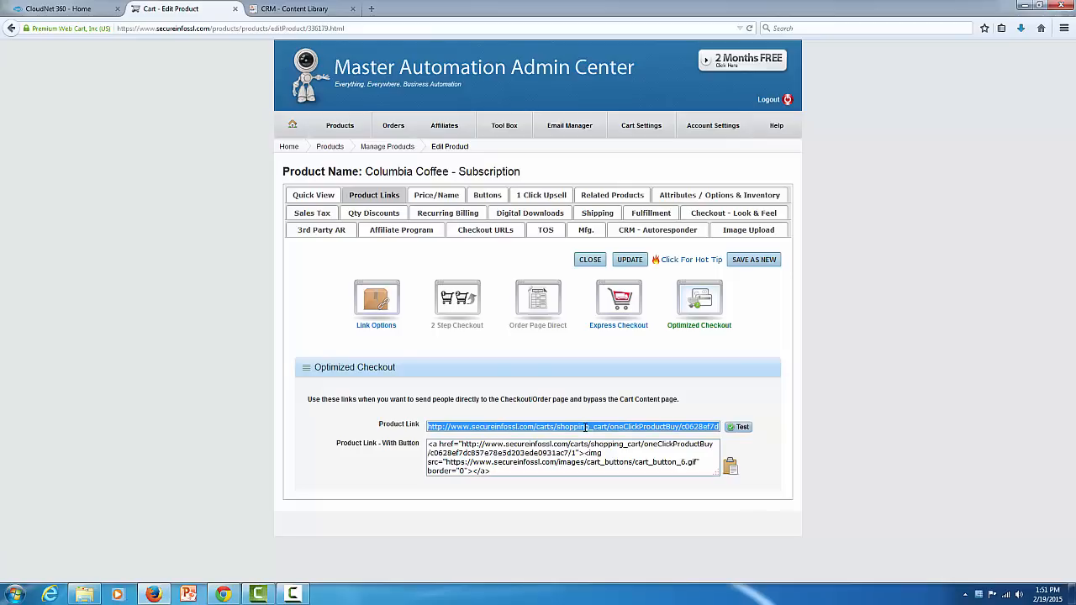
Step: Switch to the Customer Relationship Manager and create an email action link category named "Coffee", continuing to a new action link
click(299, 9)
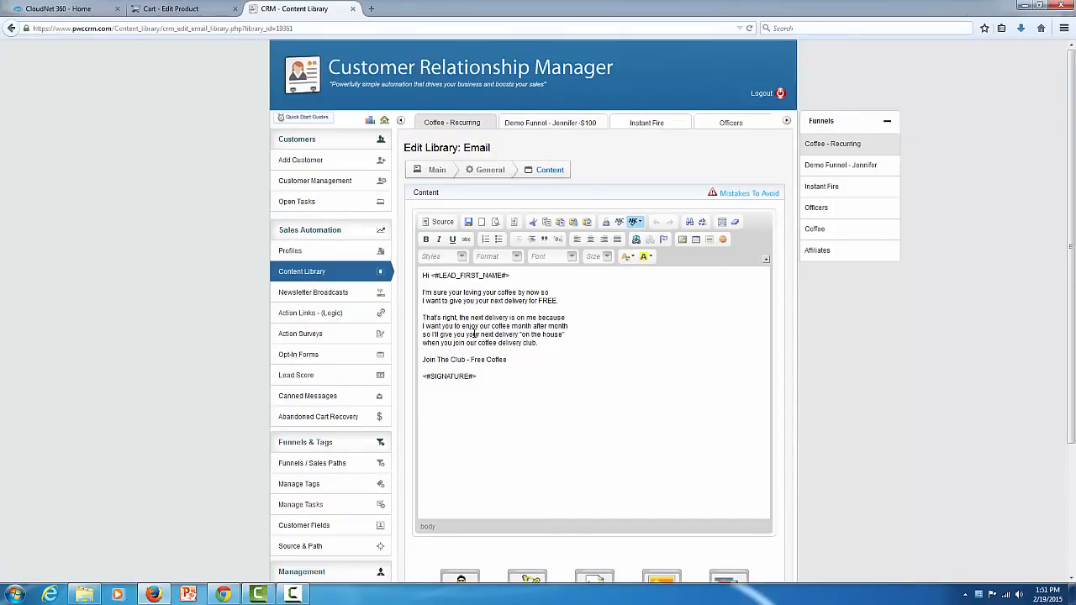
scroll(473, 334, down, 3)
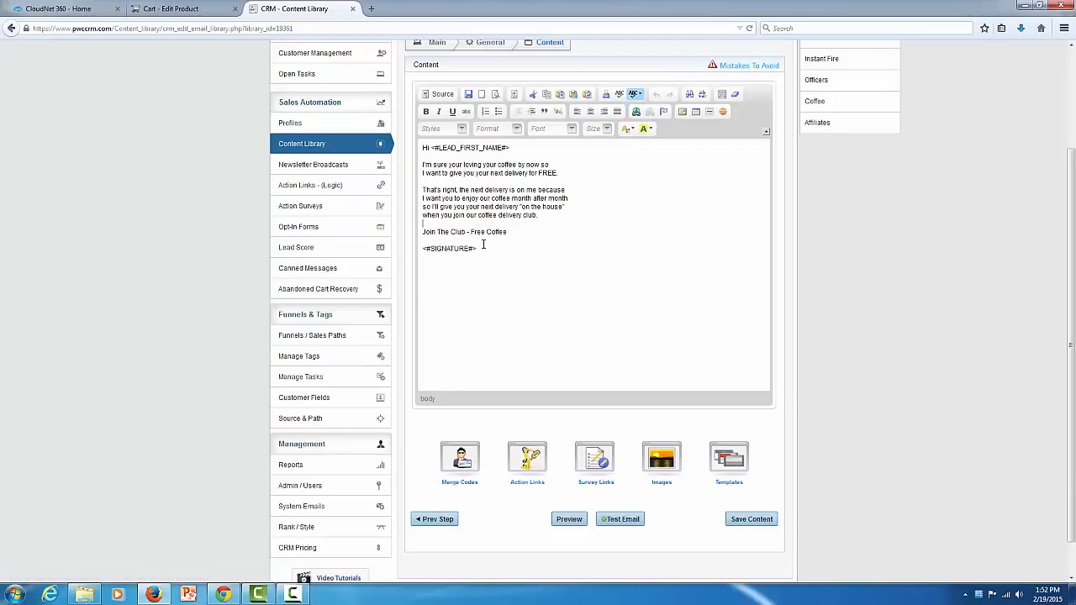
click(530, 461)
scroll(552, 430, down, 2)
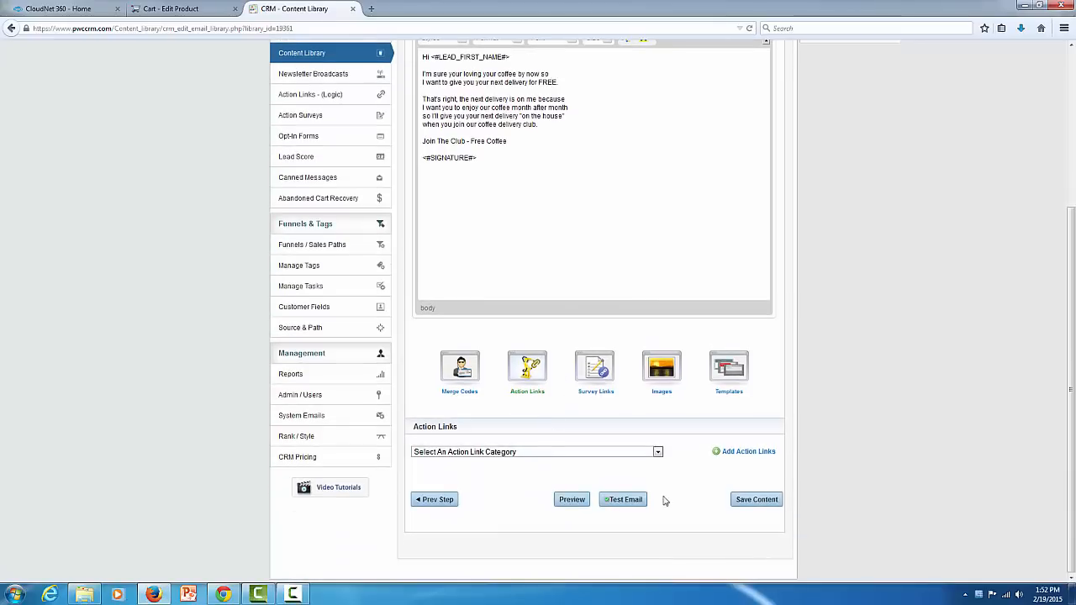
click(737, 453)
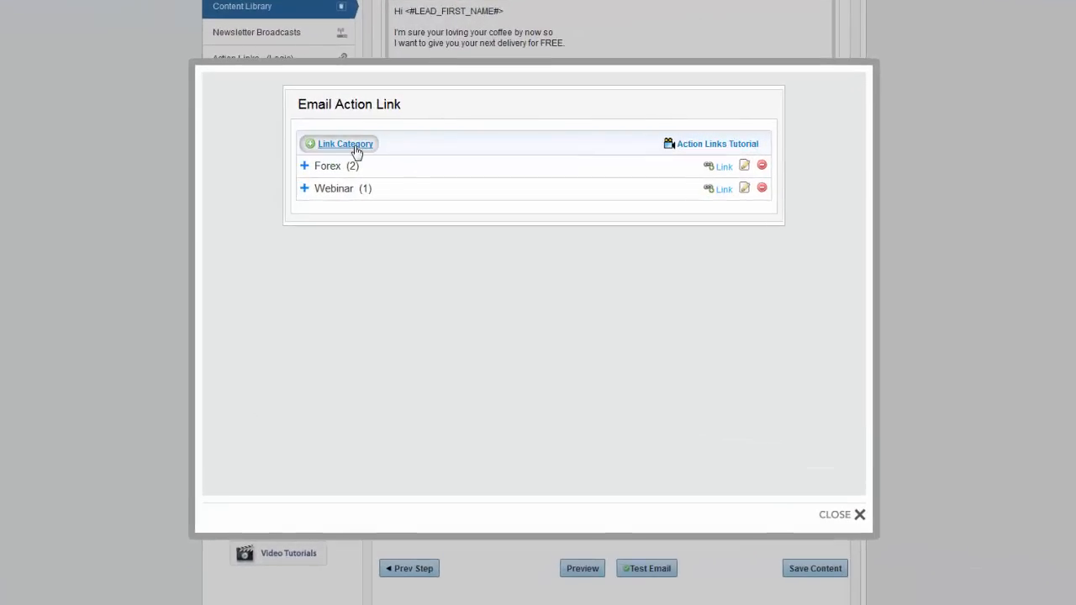
click(344, 144)
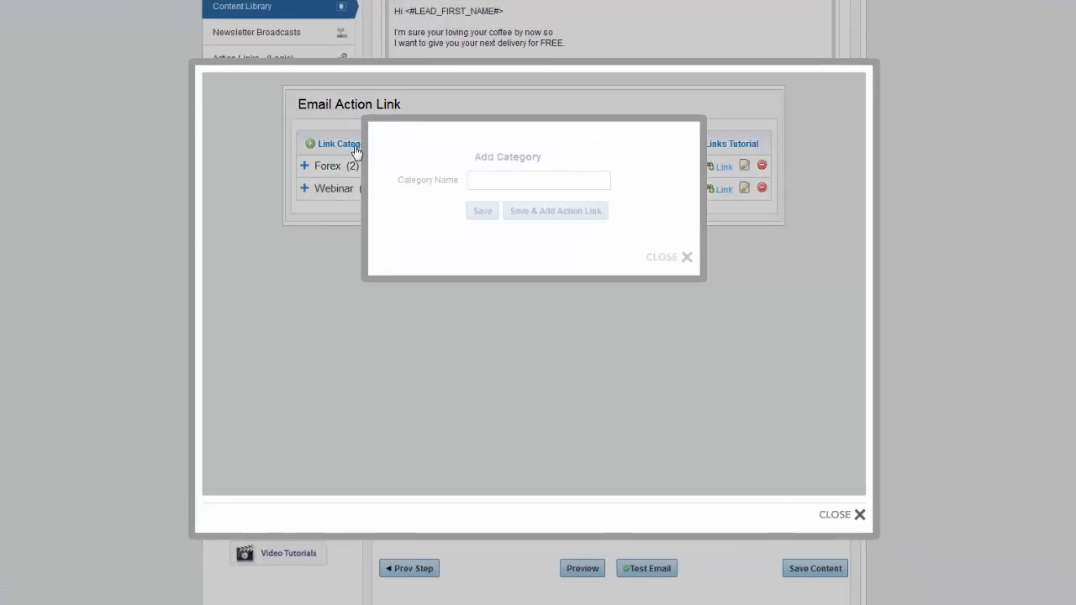
text(Coffee)
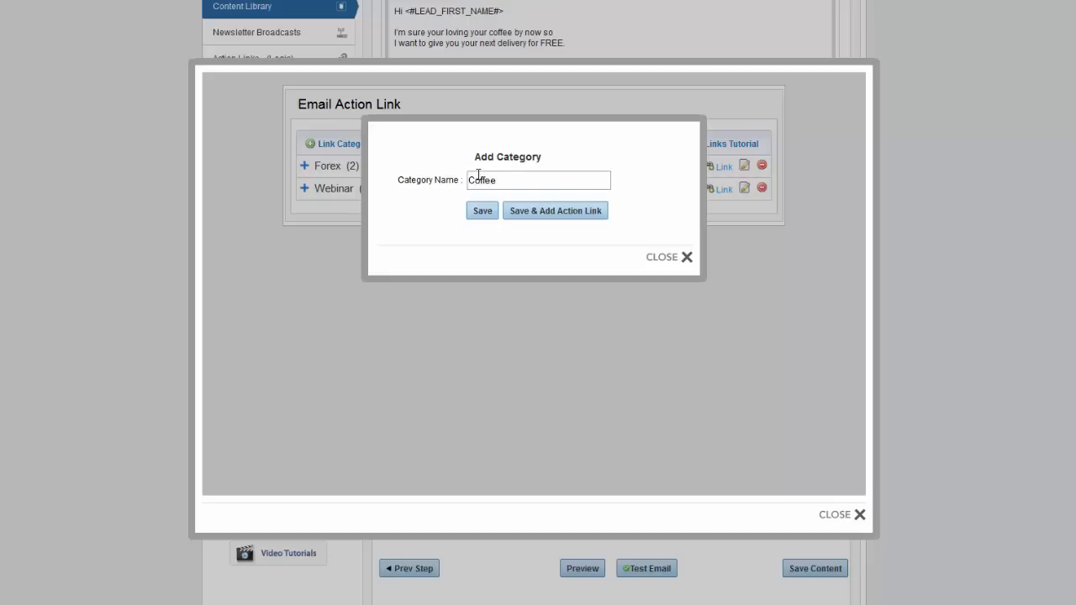
click(547, 213)
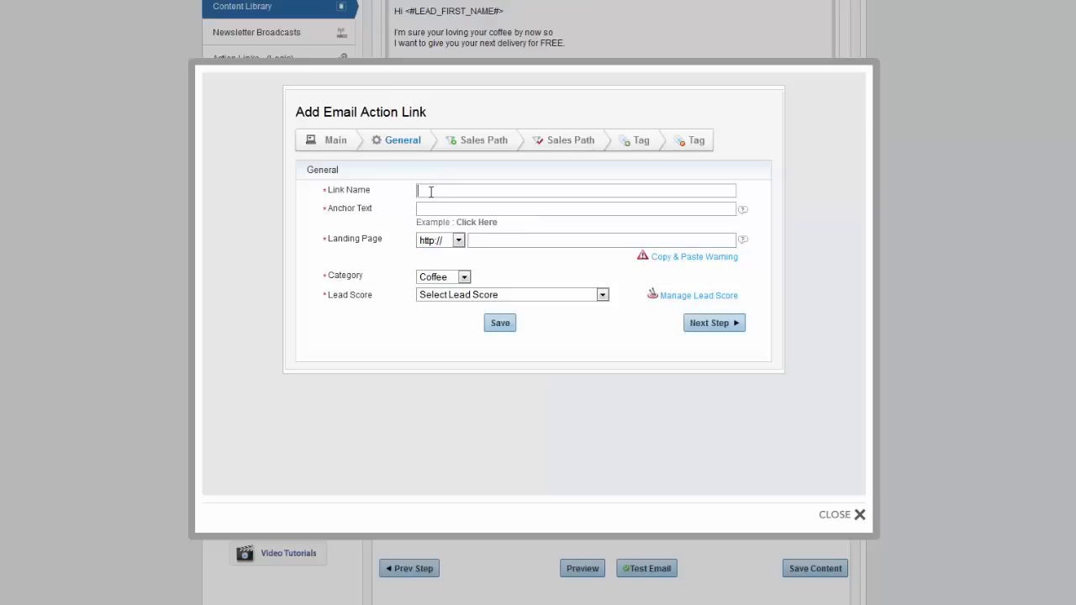
Step: Name the action link "Coffee Club Recovery" and set its anchor text to "Join The Coffee Club - Free Coffee"
click(436, 190)
text(Coffee Club Recovery)
click(447, 210)
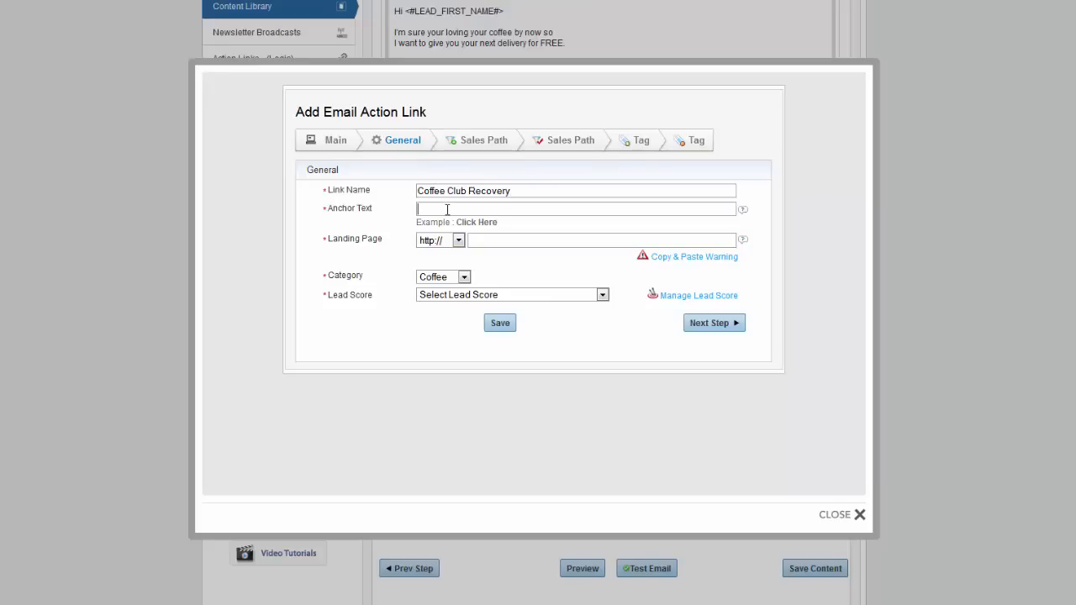
text(Join The Coffee Club - Free Coffee)
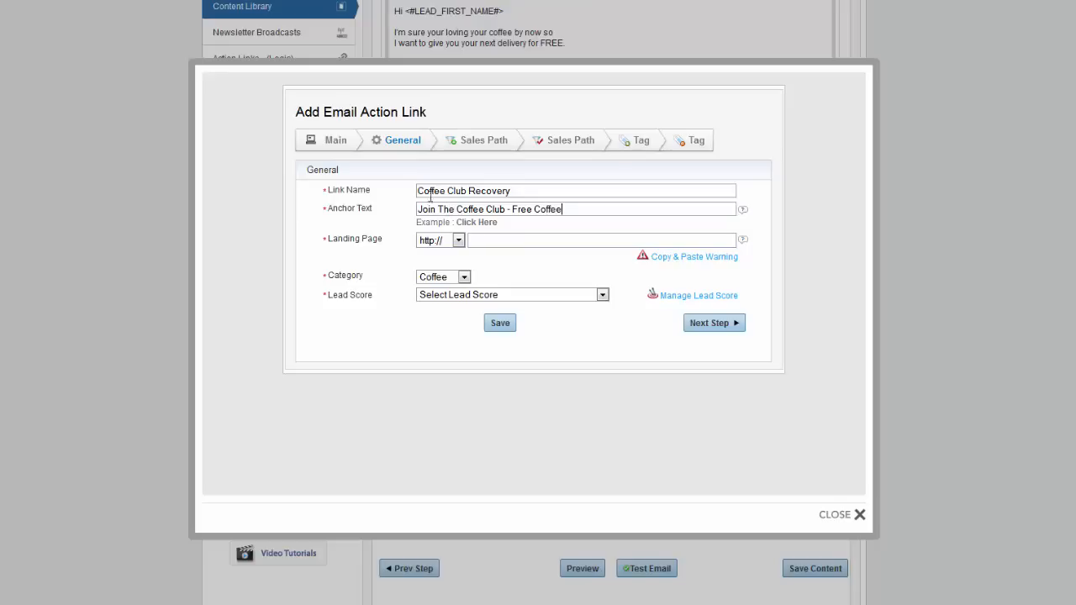
click(477, 240)
key(ctrl+v)
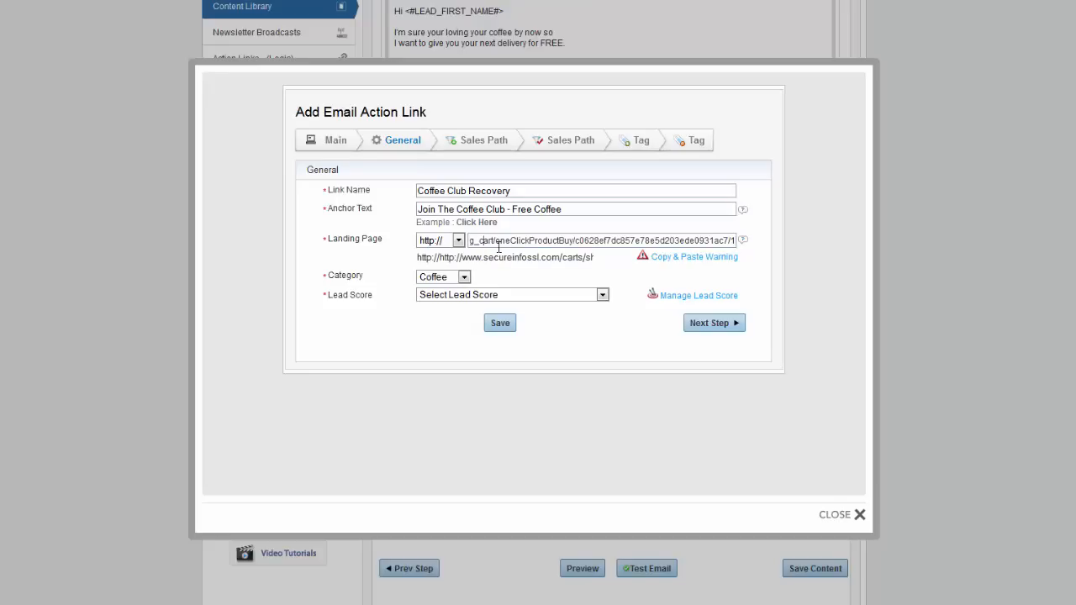
key(Left)
key(Left)
key(Left)
key(Left)
key(Left)
key(Left)
key(Left)
key(Left)
key(Left)
key(Left)
key(Left)
key(Left)
key(Left)
key(Left)
key(Left)
key(Left)
key(Left)
key(Left)
key(Left)
key(Left)
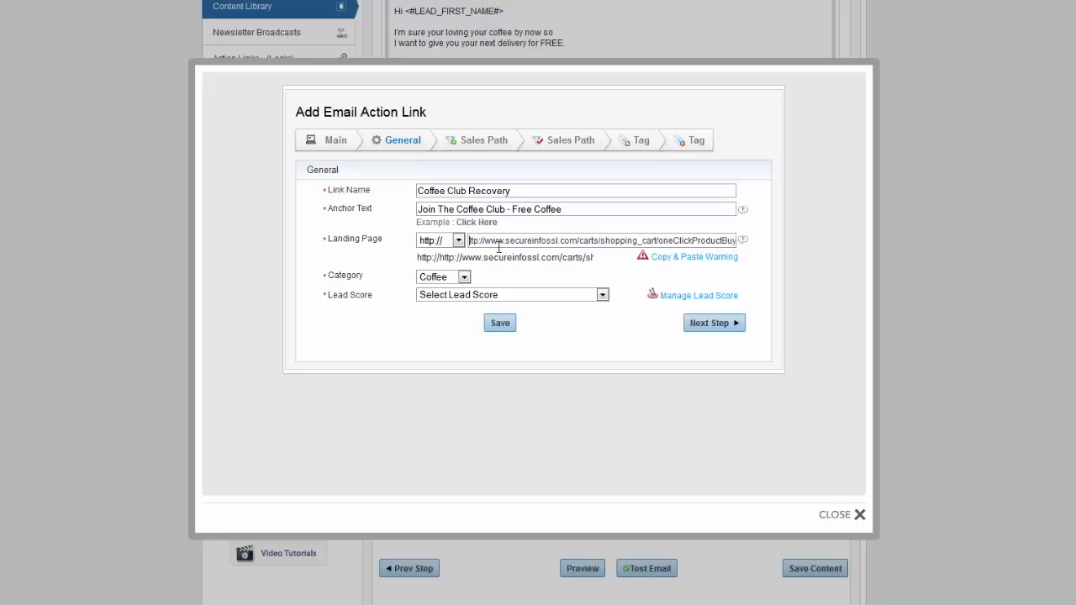
click(489, 240)
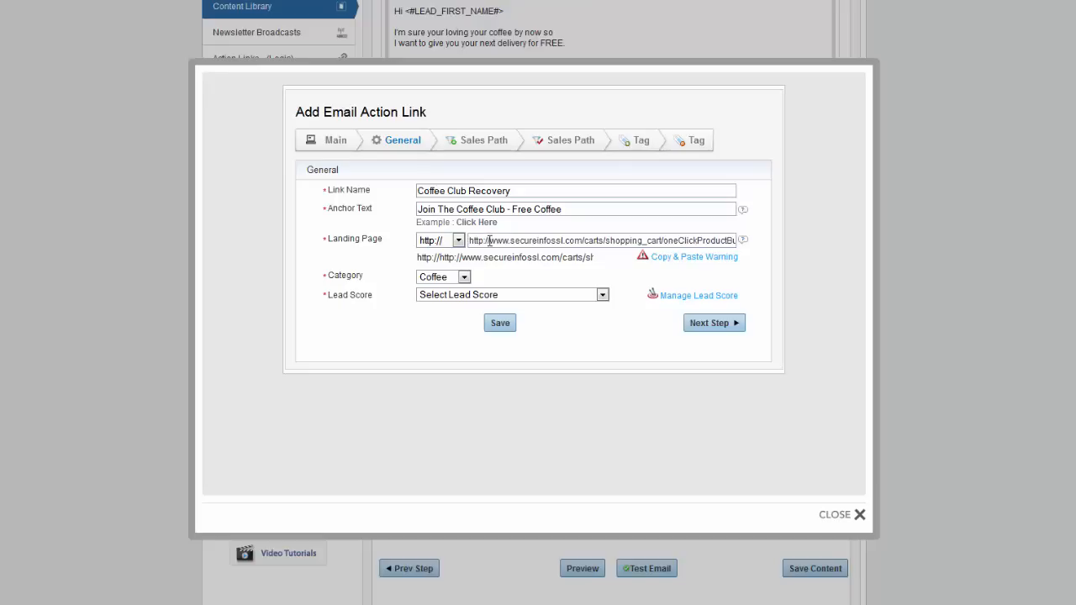
key(BackSpace)
key(BackSpace)
key(BackSpace)
key(BackSpace)
key(BackSpace)
key(BackSpace)
key(BackSpace)
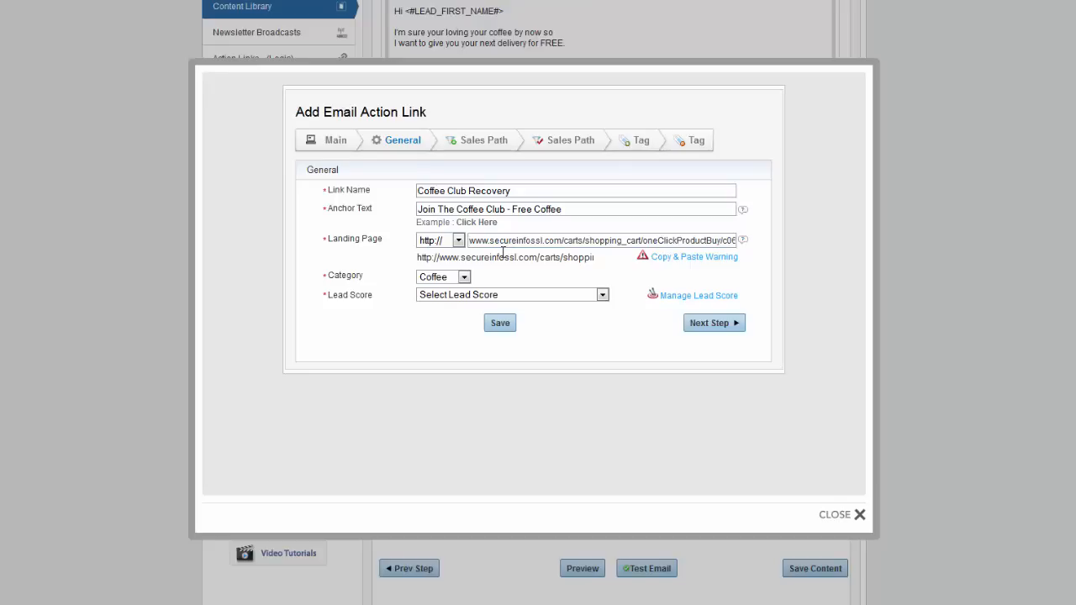
Step: Assign the action link to the Coffee Club Salvage sales path of the Coffee - Recurring funnel and save it
click(721, 326)
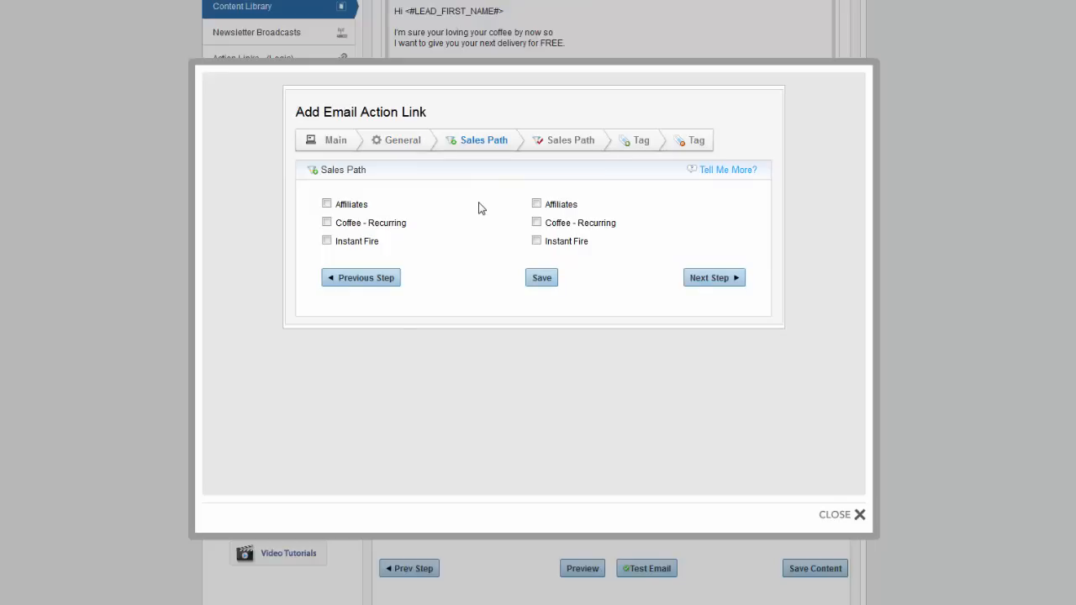
click(327, 224)
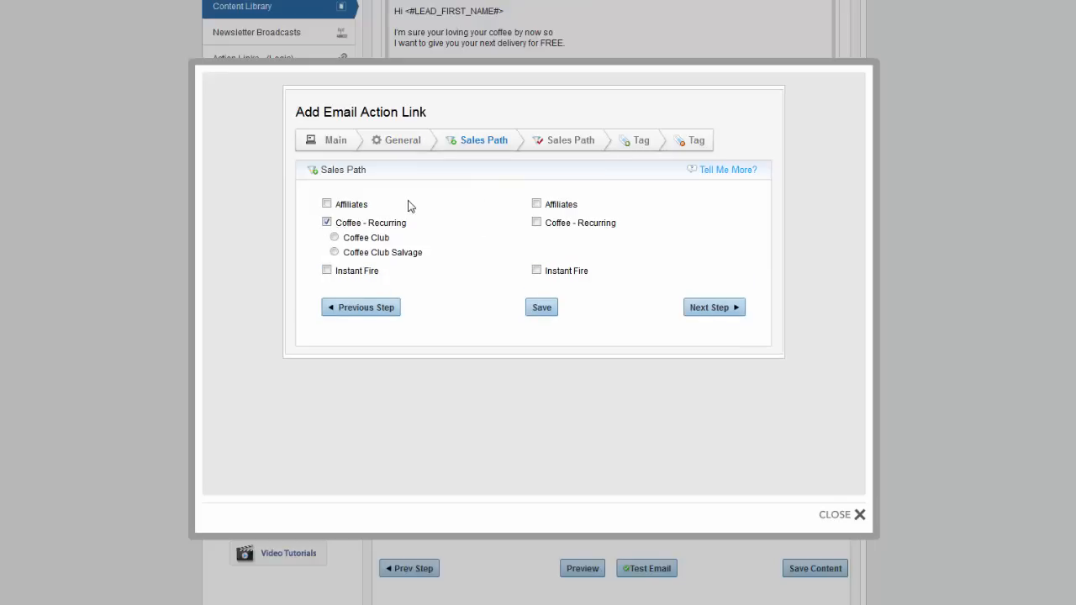
click(335, 252)
click(538, 309)
Step: Create a new tag category named "Coffee Upsell" from the action link's tag assignment
click(641, 141)
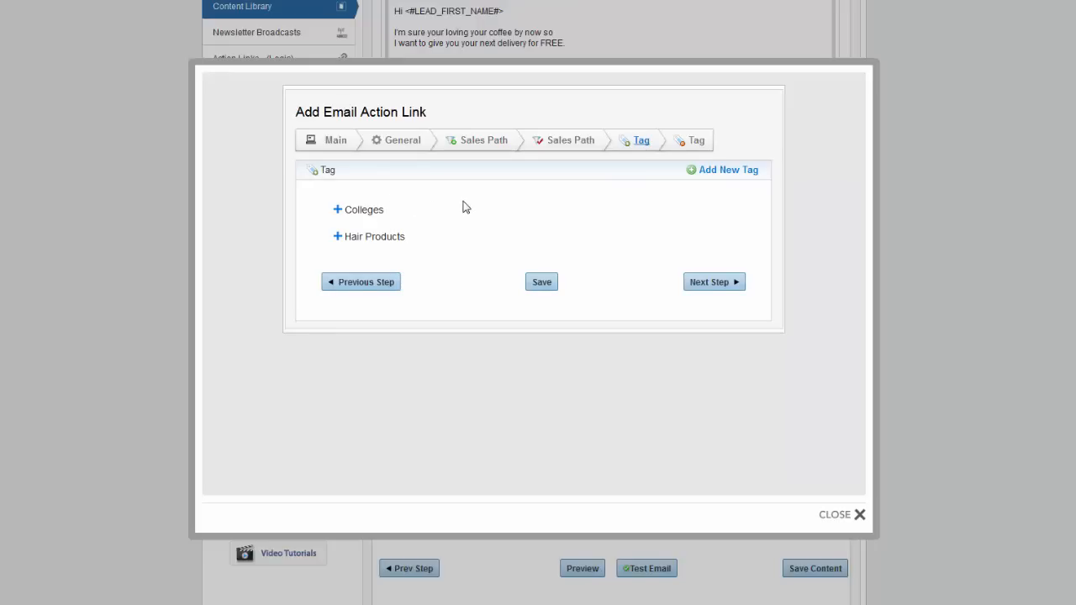
click(718, 172)
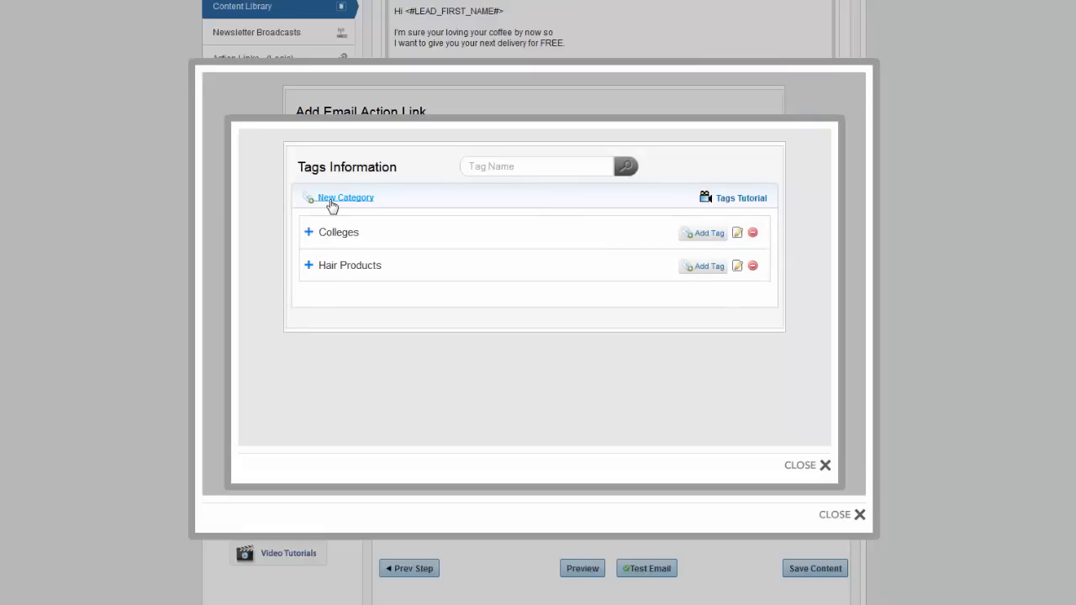
click(334, 200)
click(507, 213)
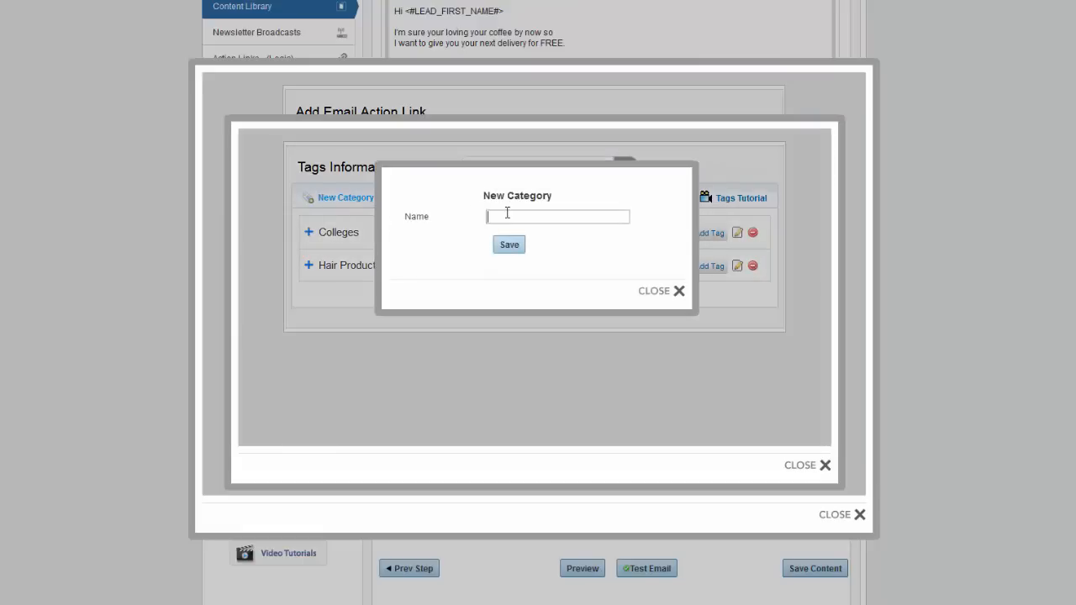
text(C)
click(515, 228)
key(Return)
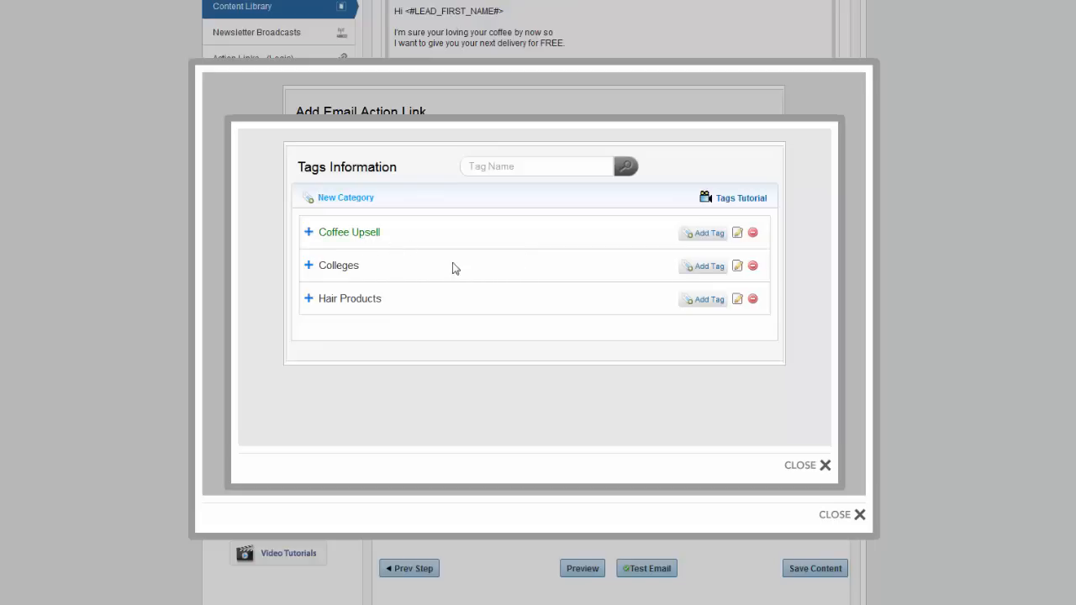
Step: Add the tags "Columbia", "Dark Roast" and "Coffee Club" to the Coffee Upsell category
click(706, 234)
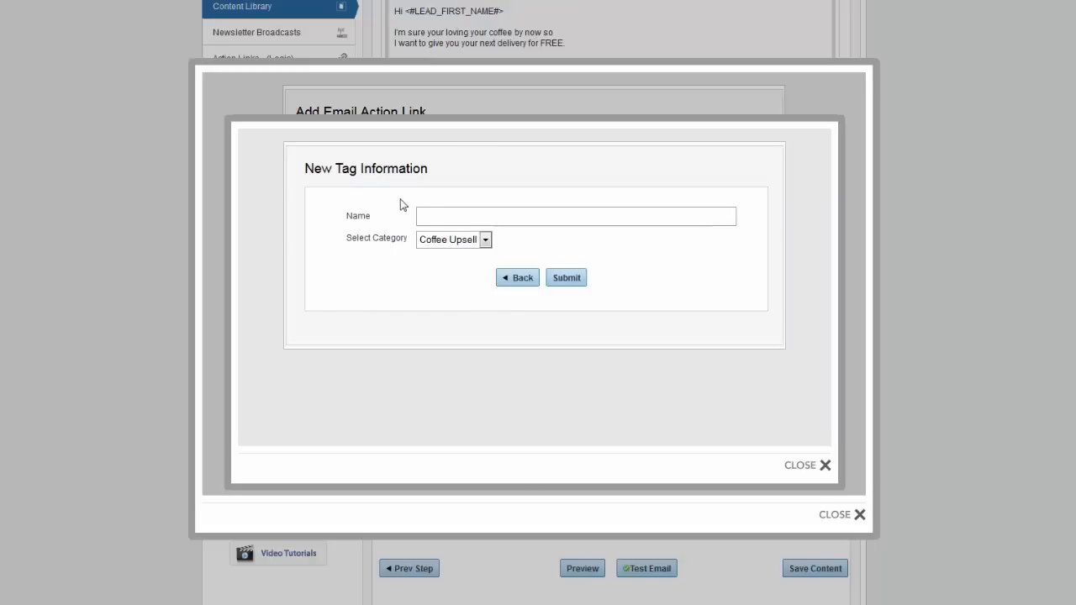
text(Columbia)
click(568, 278)
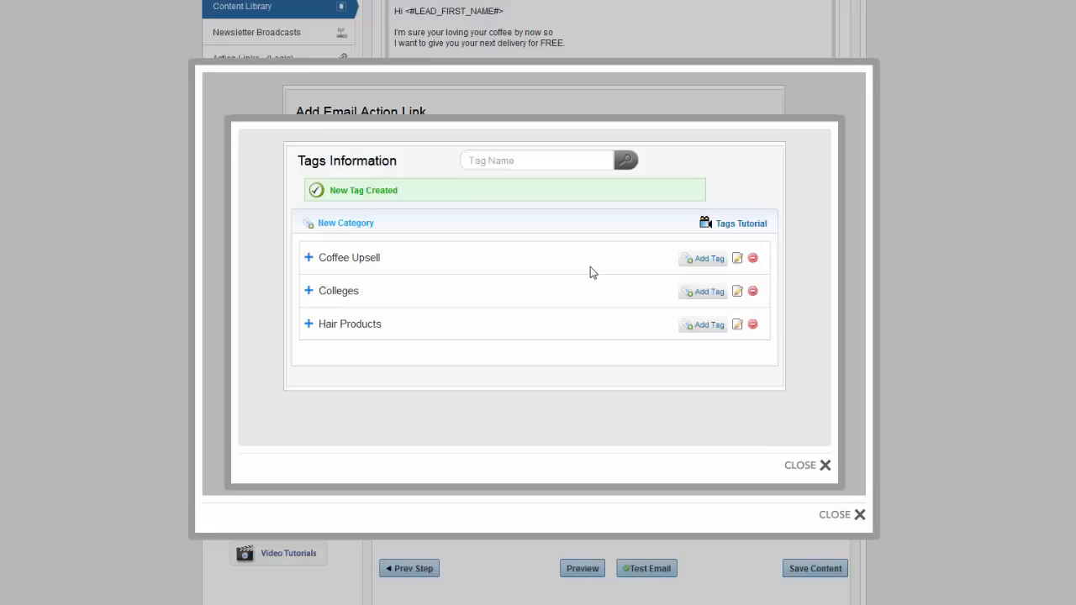
click(689, 258)
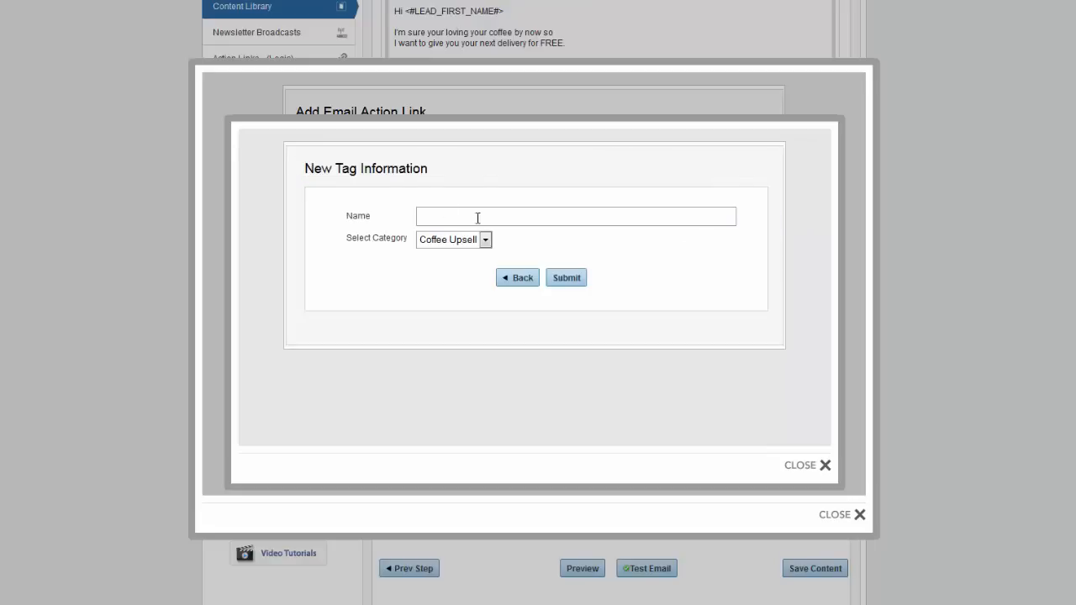
text(Dark Roast)
click(572, 282)
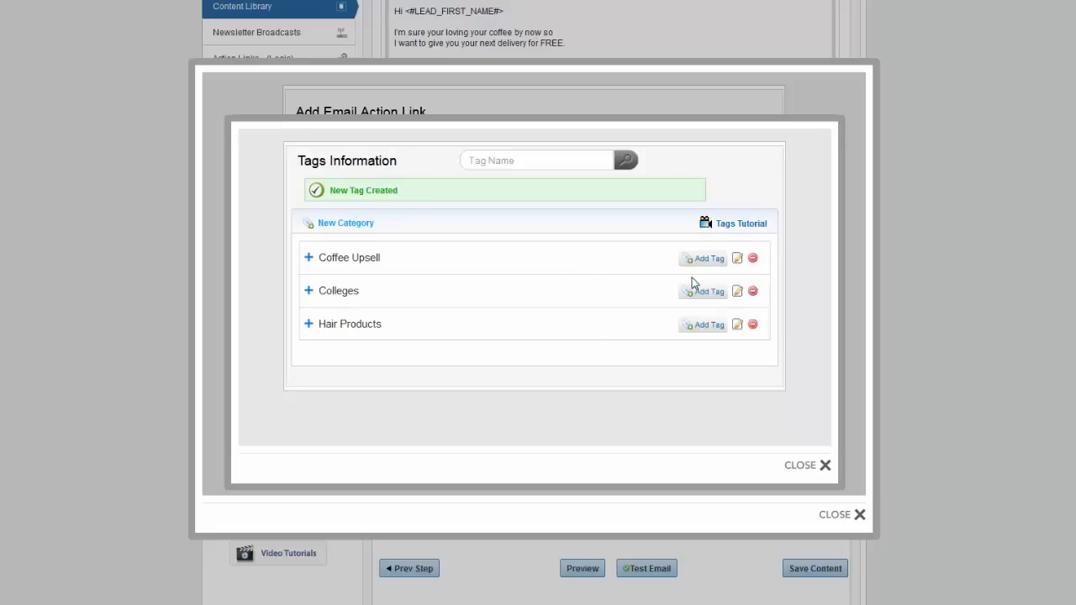
click(696, 288)
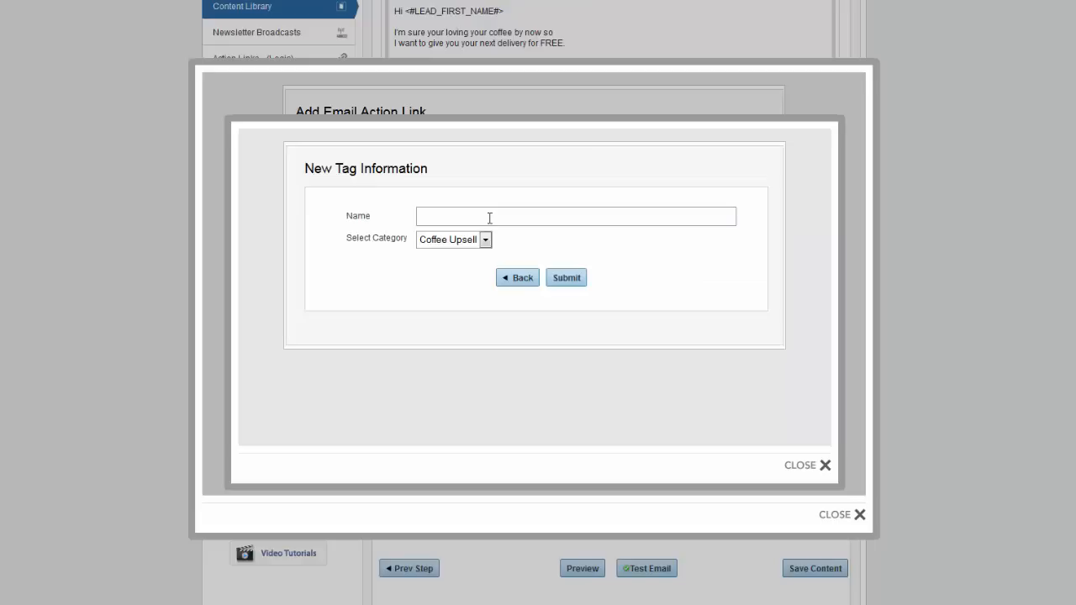
click(489, 218)
text(Coffee Club)
click(567, 279)
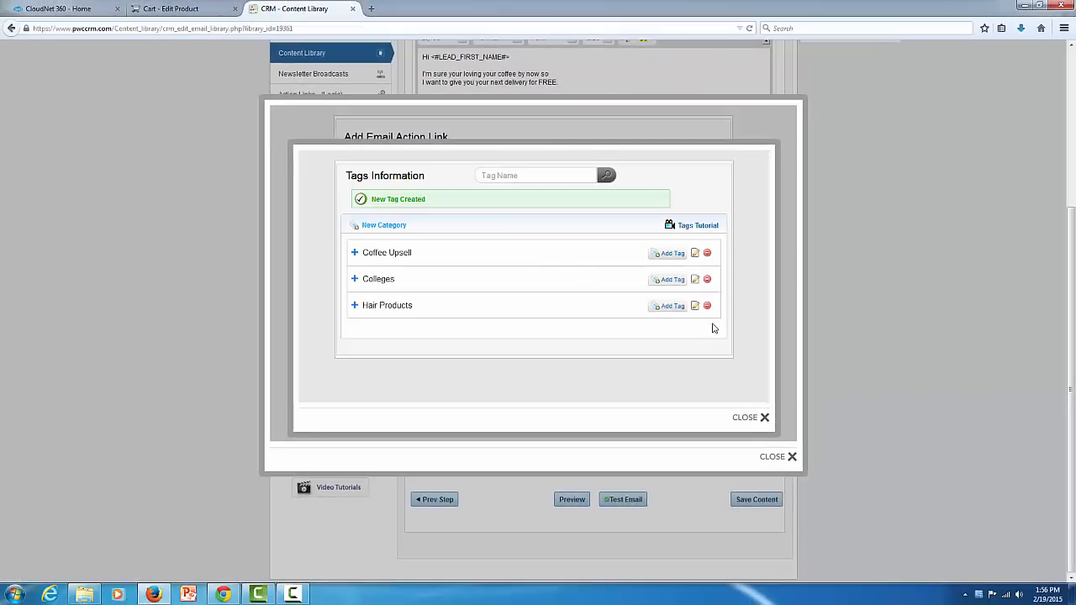
click(763, 418)
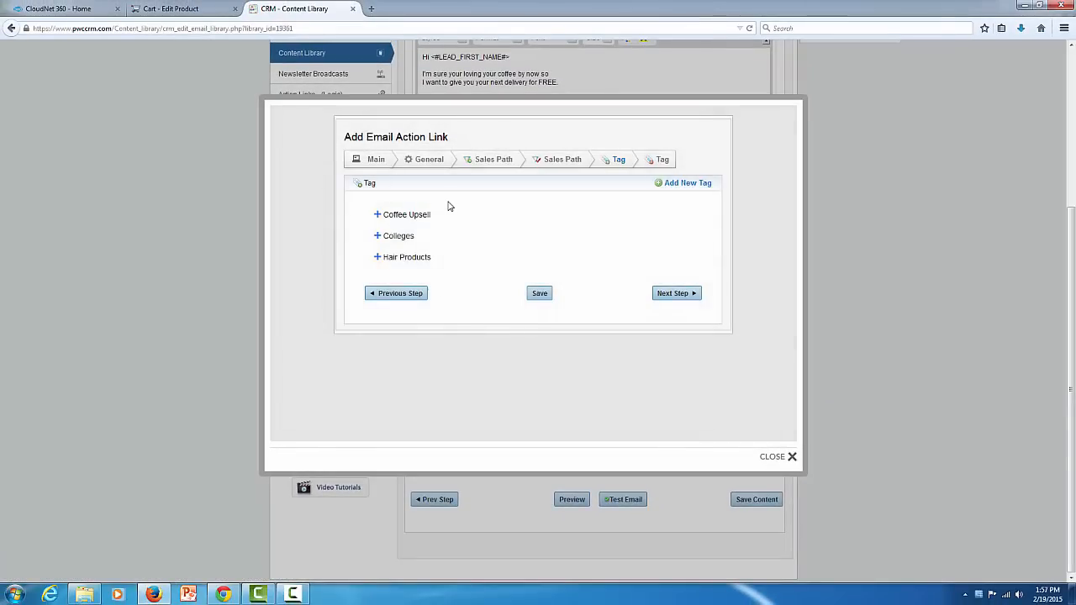
Step: Assign the Columbia tag from Coffee Upsell to the action link, save it and return to the email content
click(396, 219)
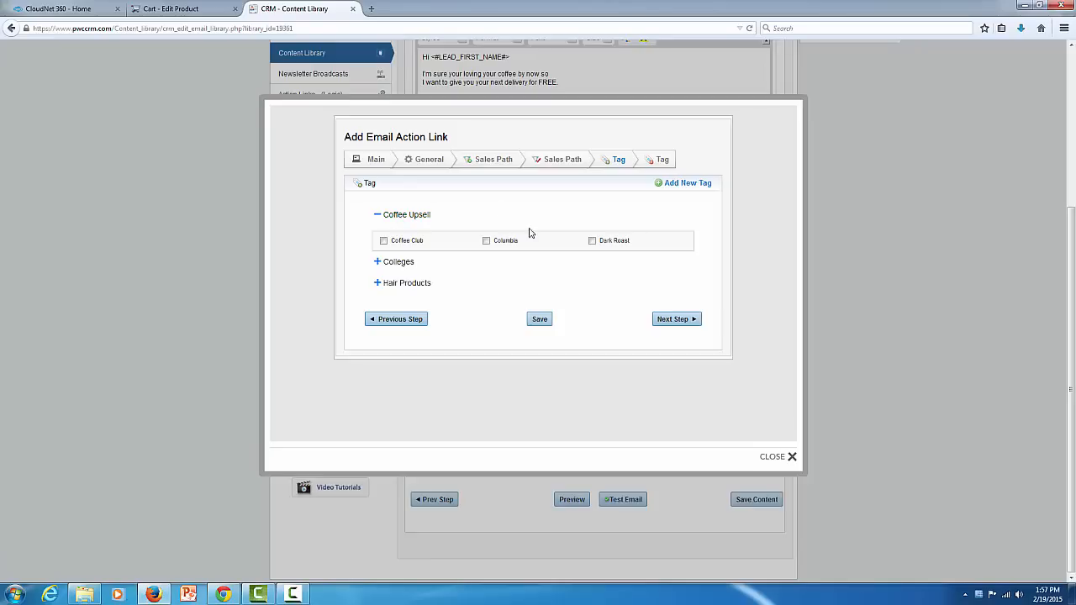
click(486, 241)
click(540, 320)
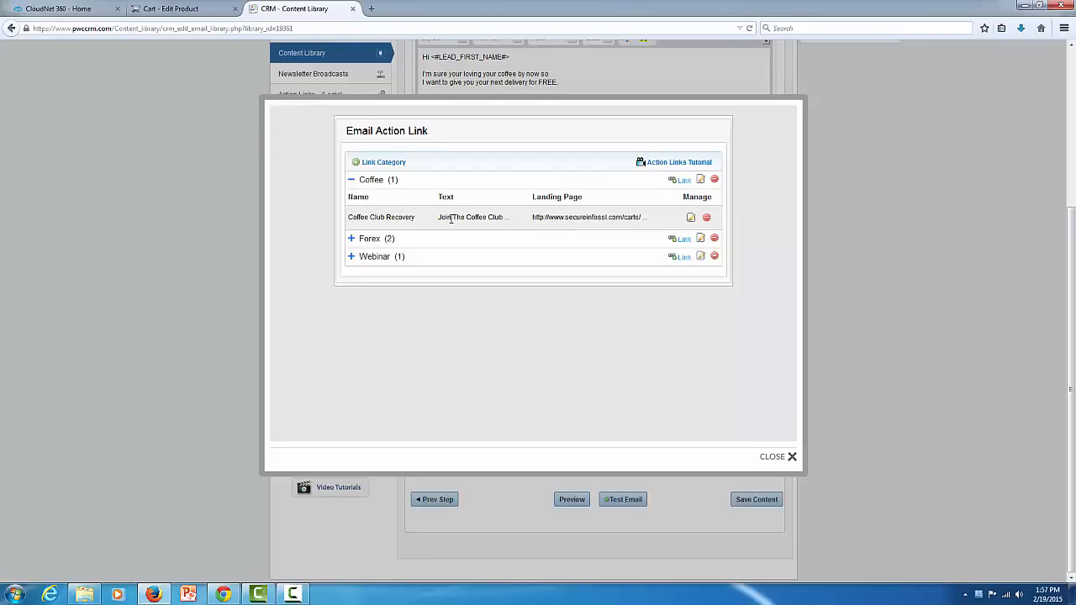
click(772, 458)
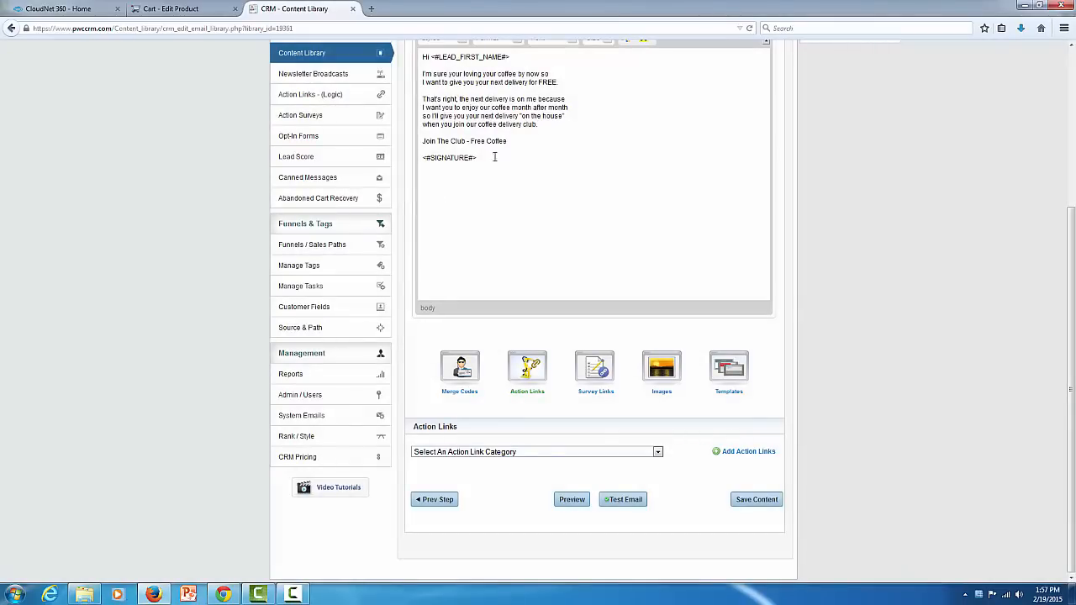
Step: Replace the email's "Join The Club - Free Coffee" line with the Coffee Club Recovery action link from the Coffee category
drag(517, 144, 419, 141)
key(Delete)
click(661, 457)
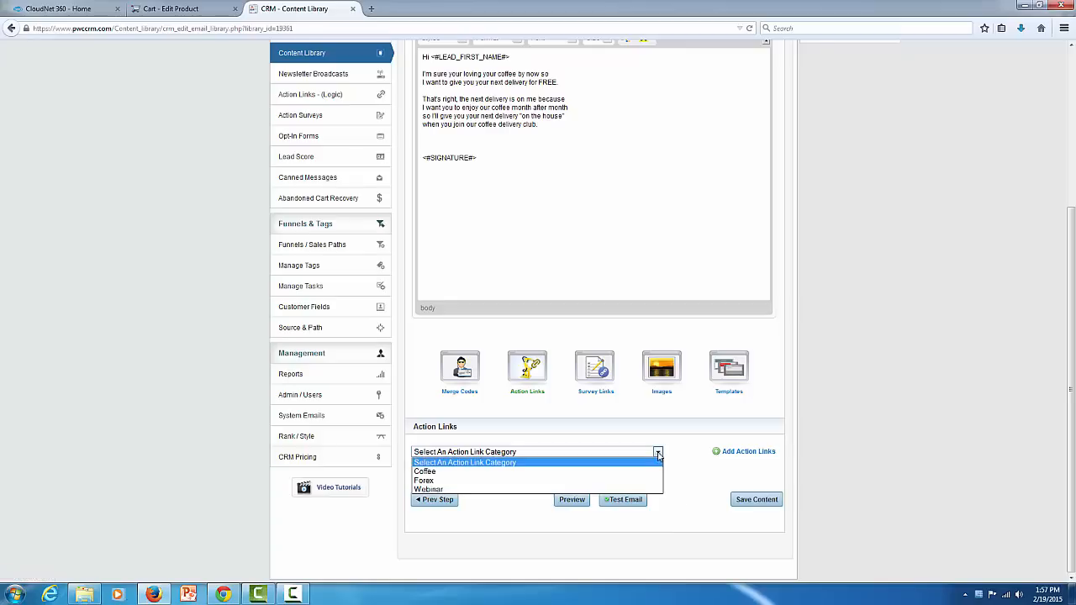
click(441, 471)
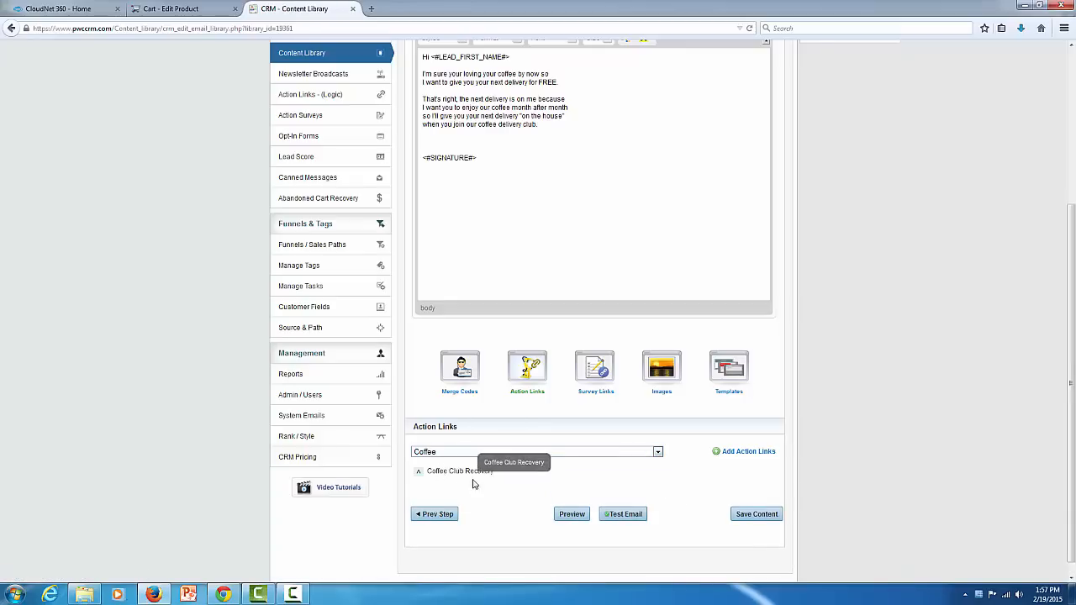
click(418, 473)
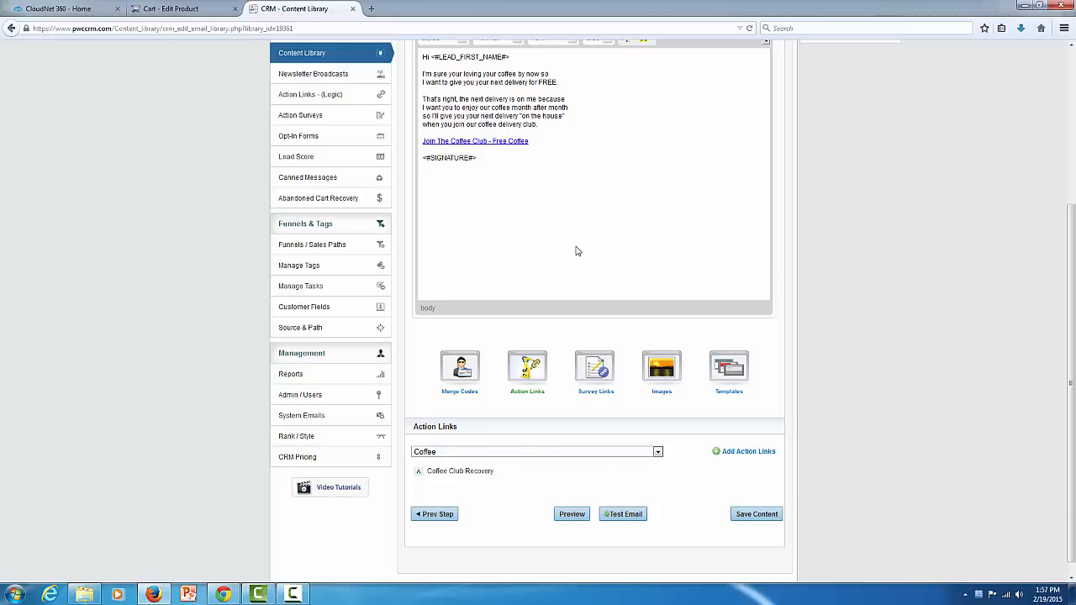
scroll(575, 251, up, 4)
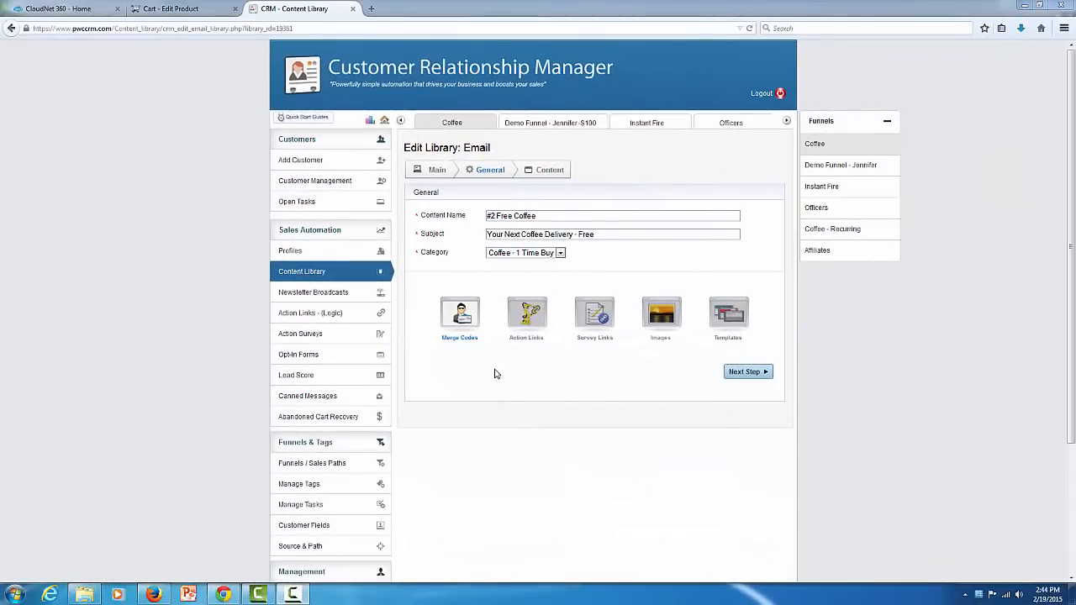
Step: Open the Coffee Club Salvage SMS from the content library's Coffee Upsell category to review its text
click(294, 269)
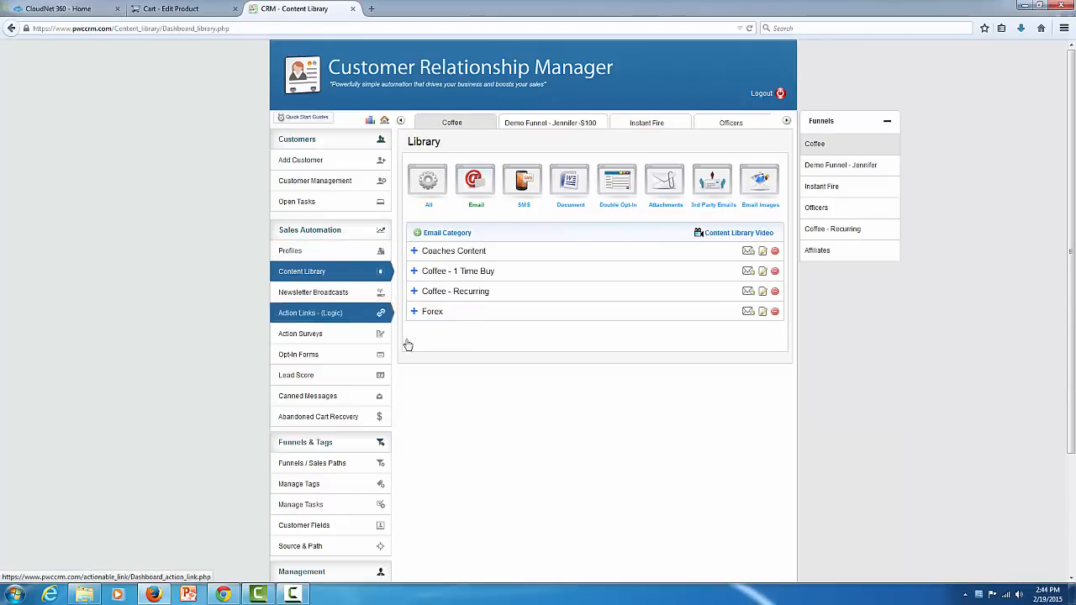
click(525, 186)
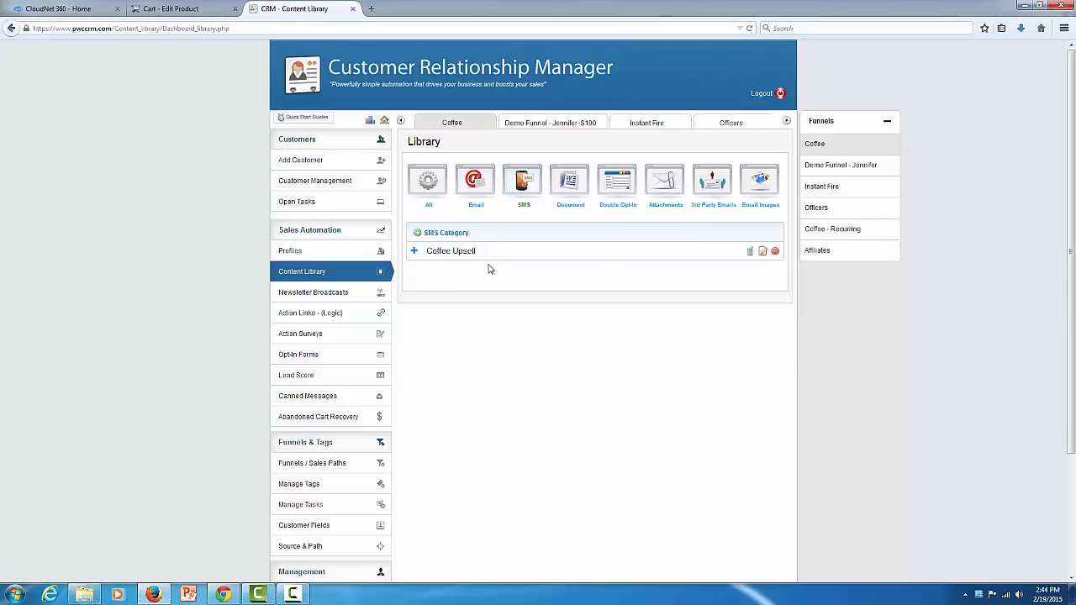
click(471, 252)
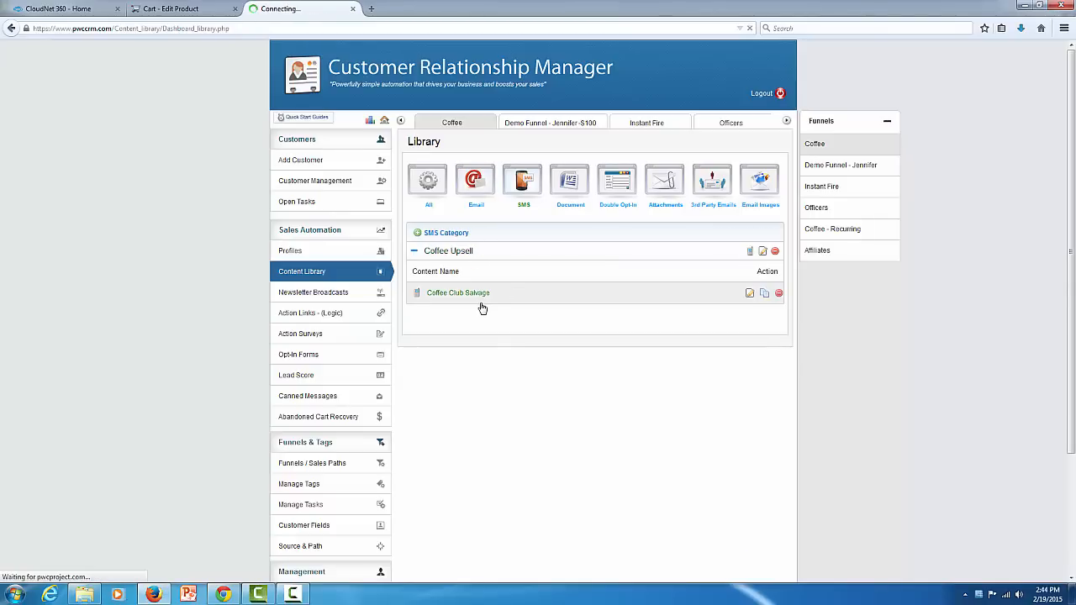
click(476, 297)
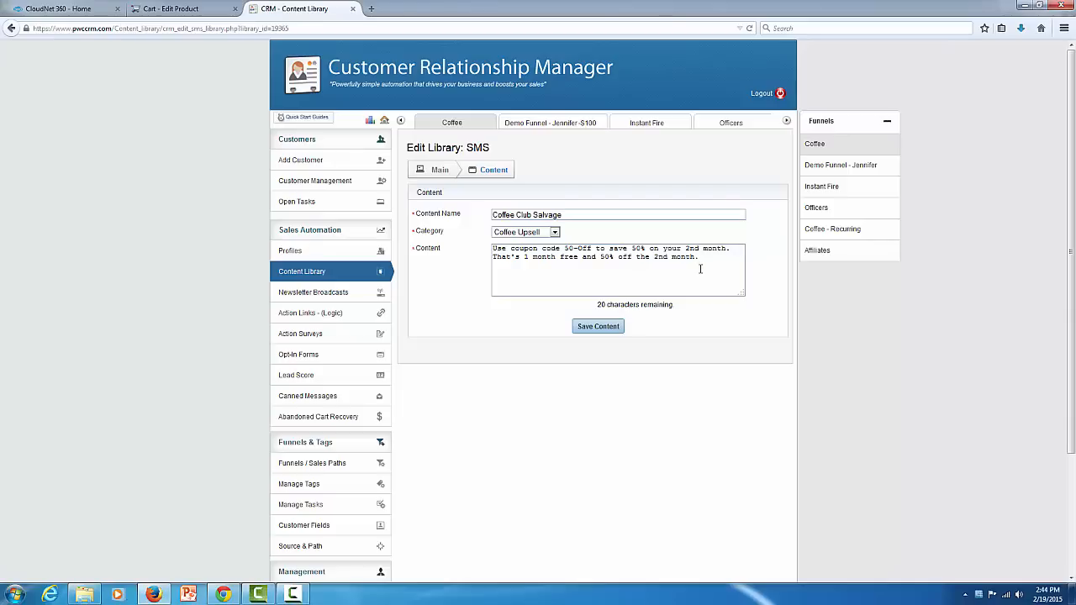
Step: Open the content of the Recurring - Action Link email in the Coffee - Recurring category to review its coupon offer
click(305, 272)
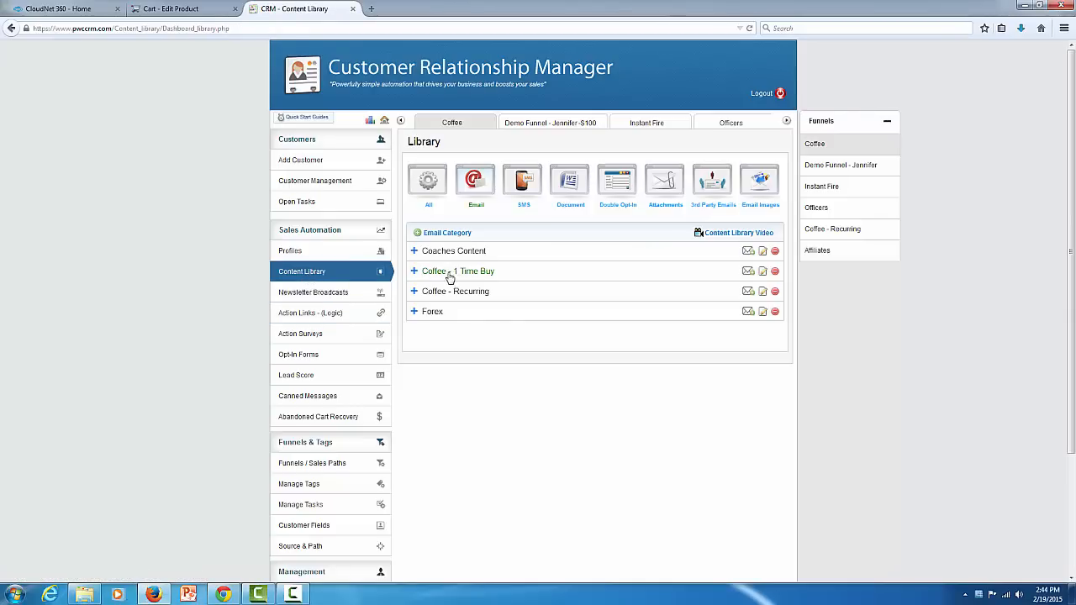
click(465, 292)
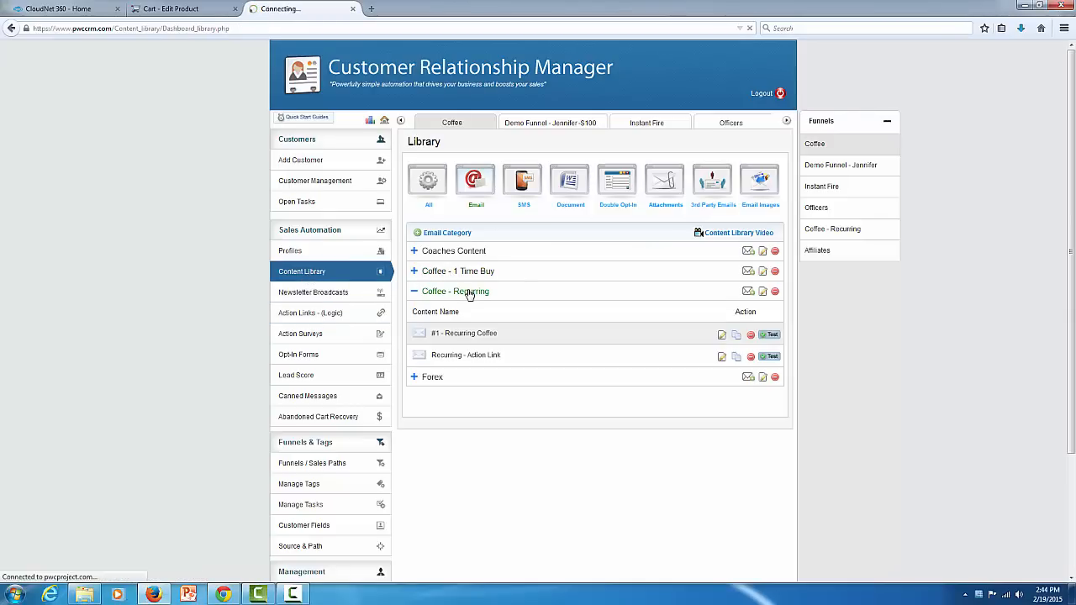
click(458, 358)
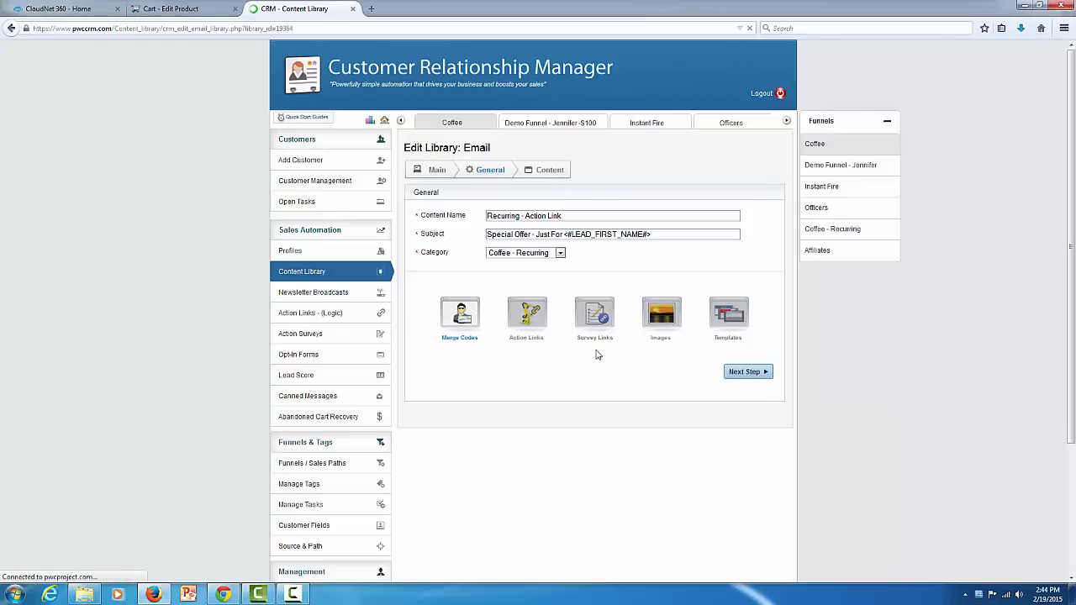
click(546, 174)
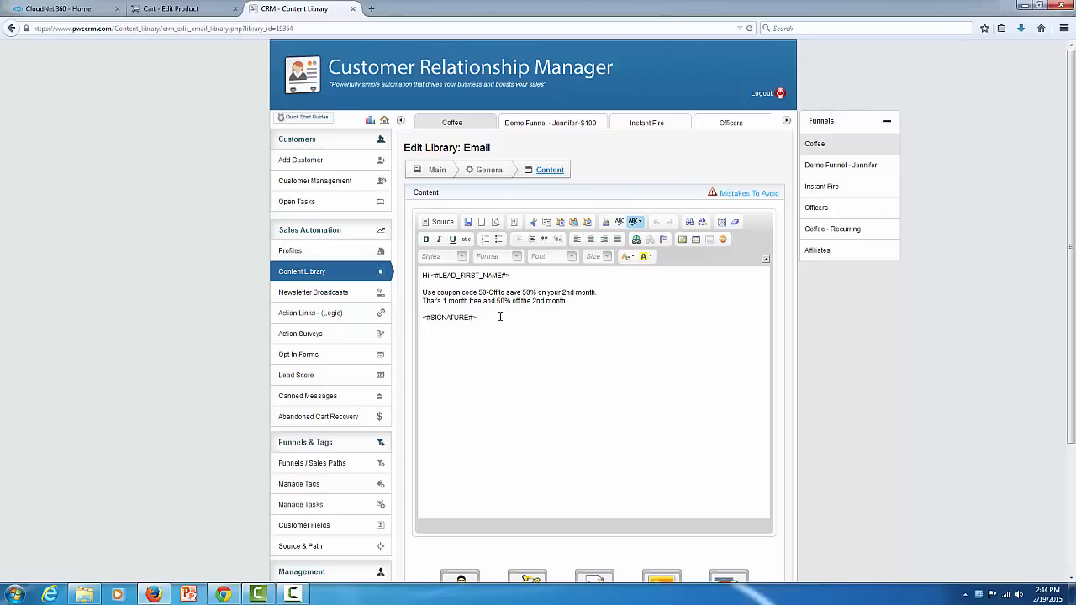
Step: In the Coffee - Recurring funnel's Coffee Club Salvage path, add a Merchant Alert-SMS task at Start with the sales receiving profile and Call Customer content
click(327, 464)
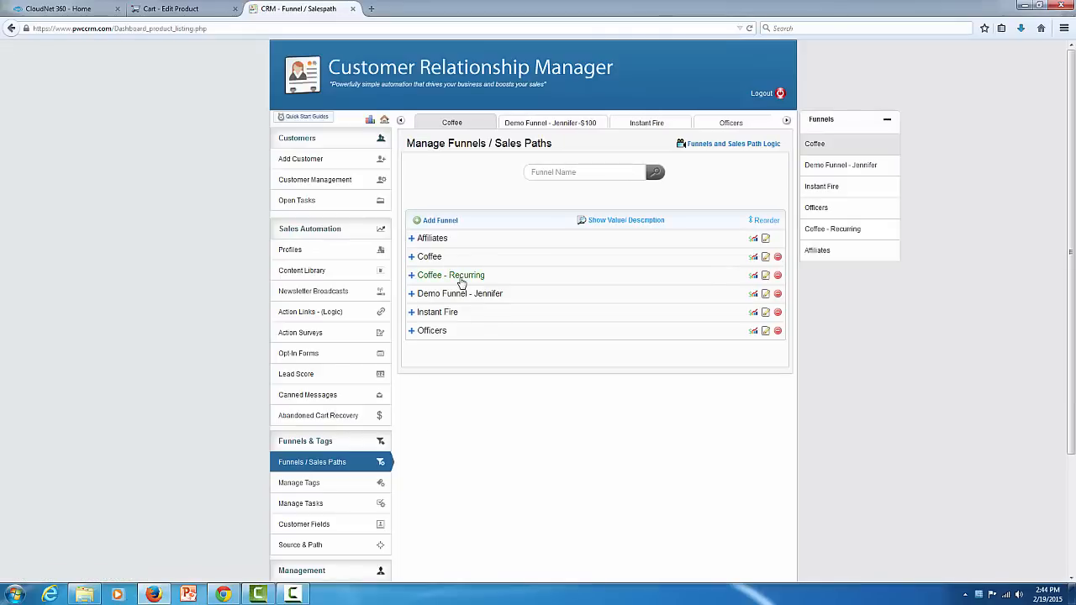
click(462, 284)
click(492, 314)
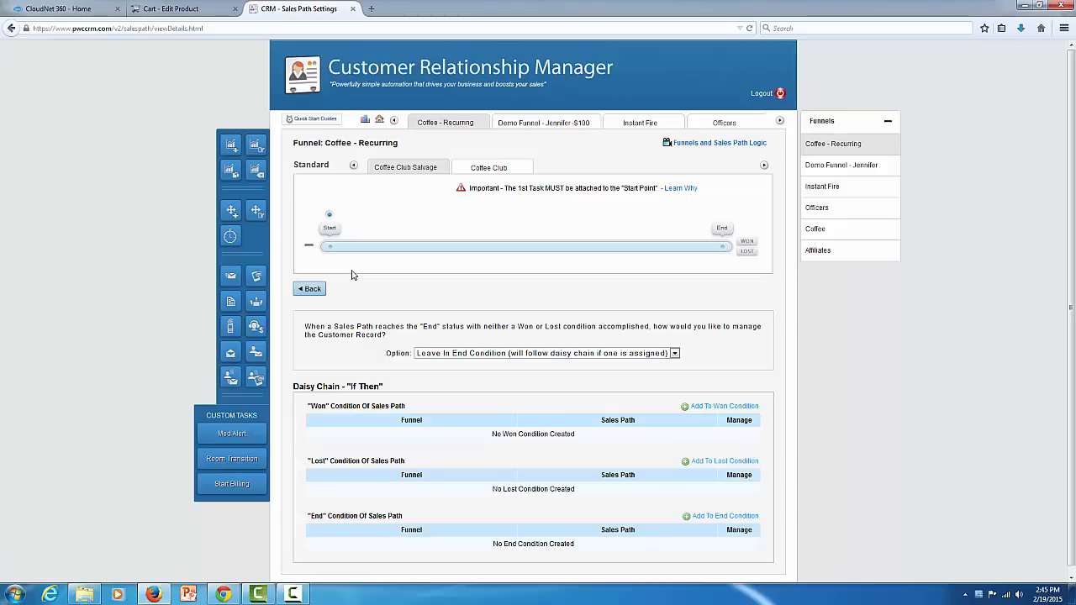
click(256, 380)
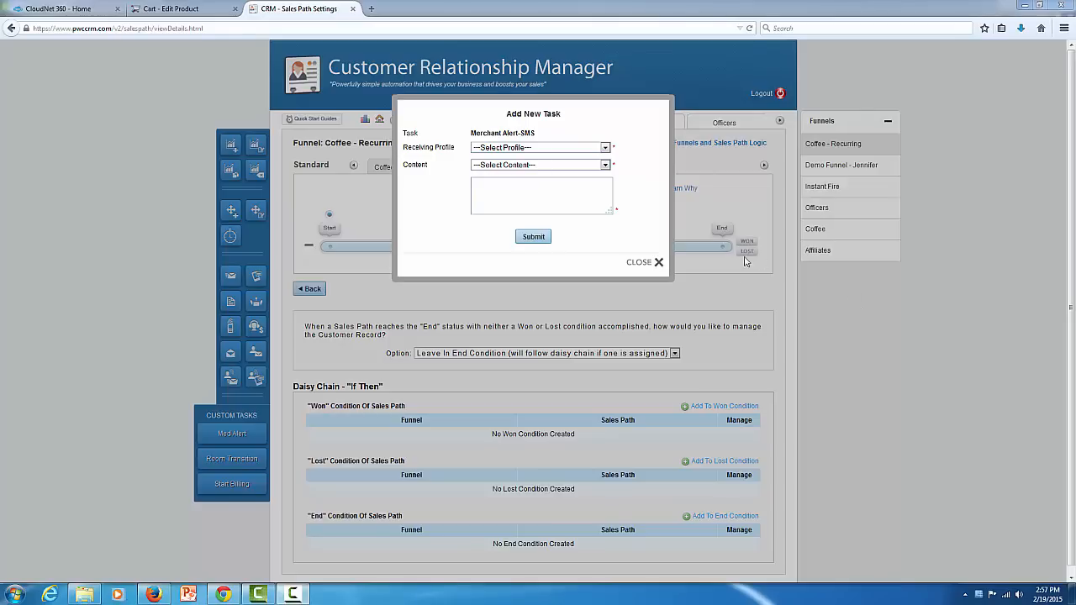
click(604, 148)
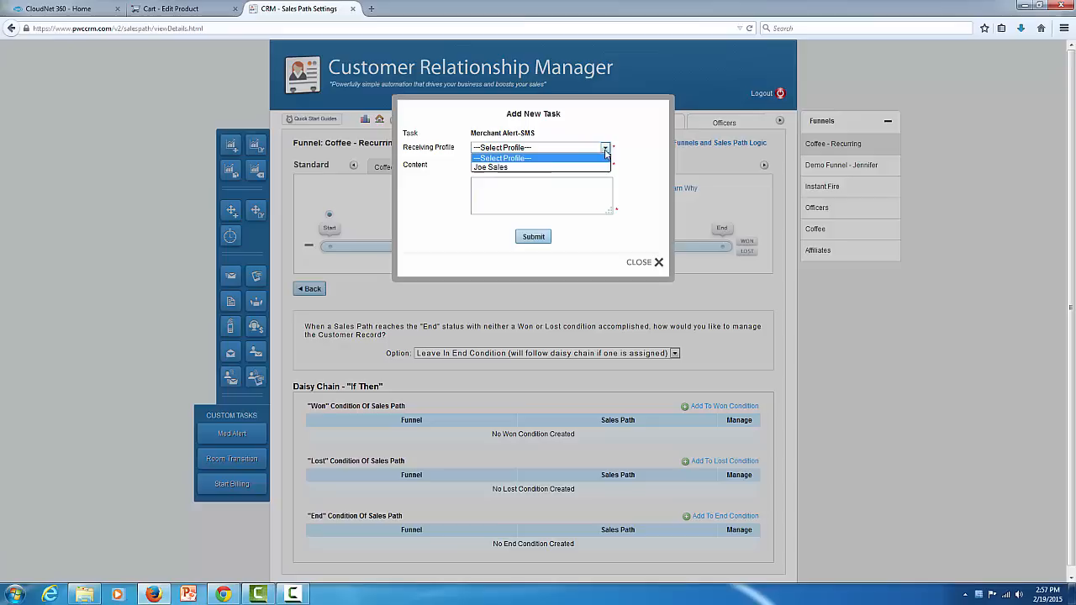
click(541, 167)
click(543, 165)
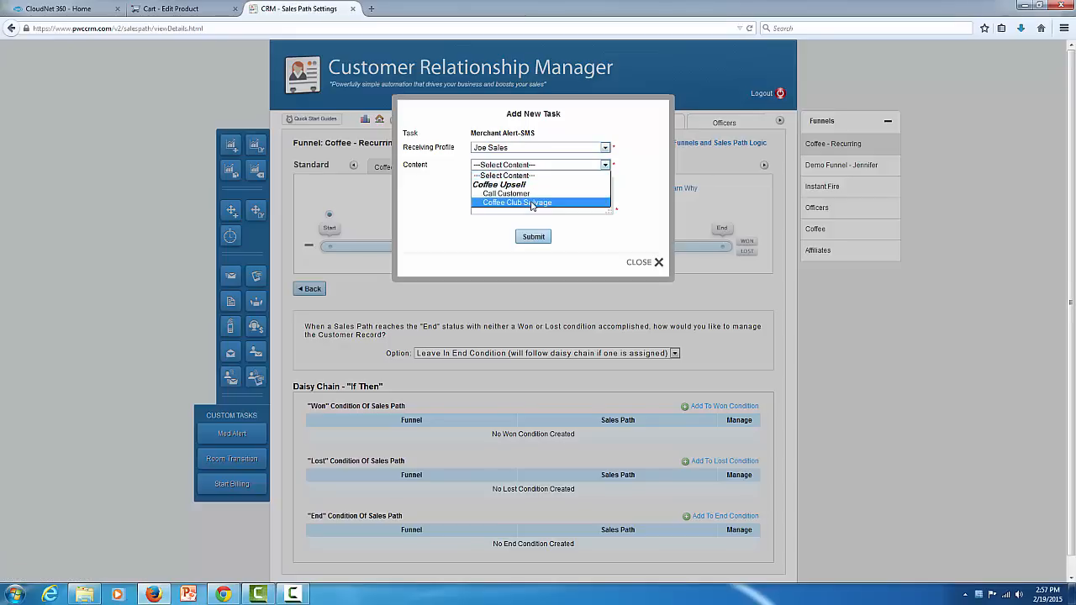
click(507, 193)
click(534, 236)
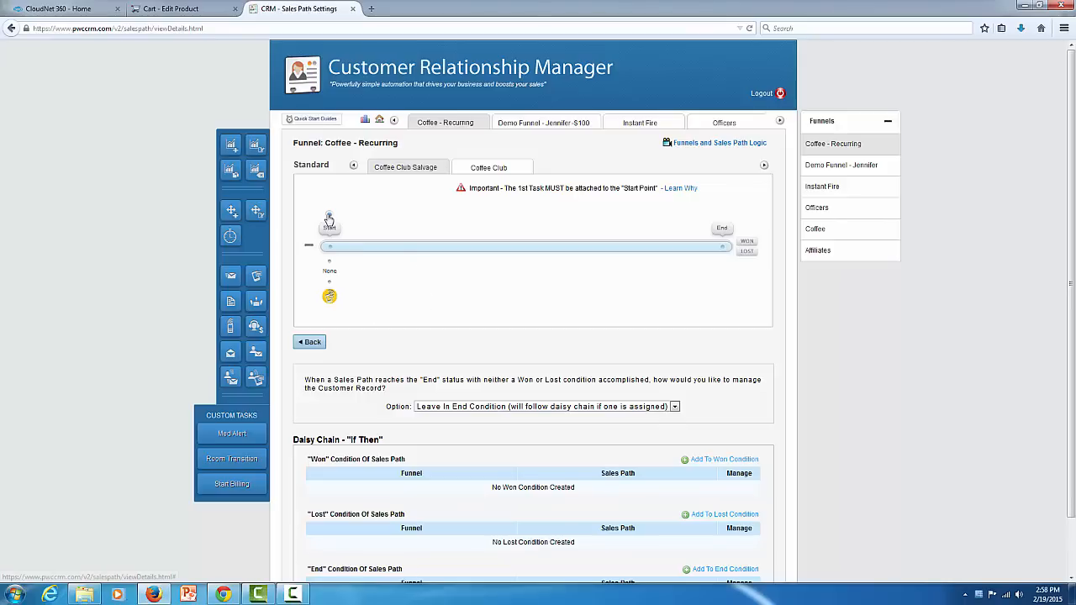
Step: Add an Auto Email task at Start with the last-listed sending profile, Recurring - Action Link content and a 15-minute delay
click(233, 278)
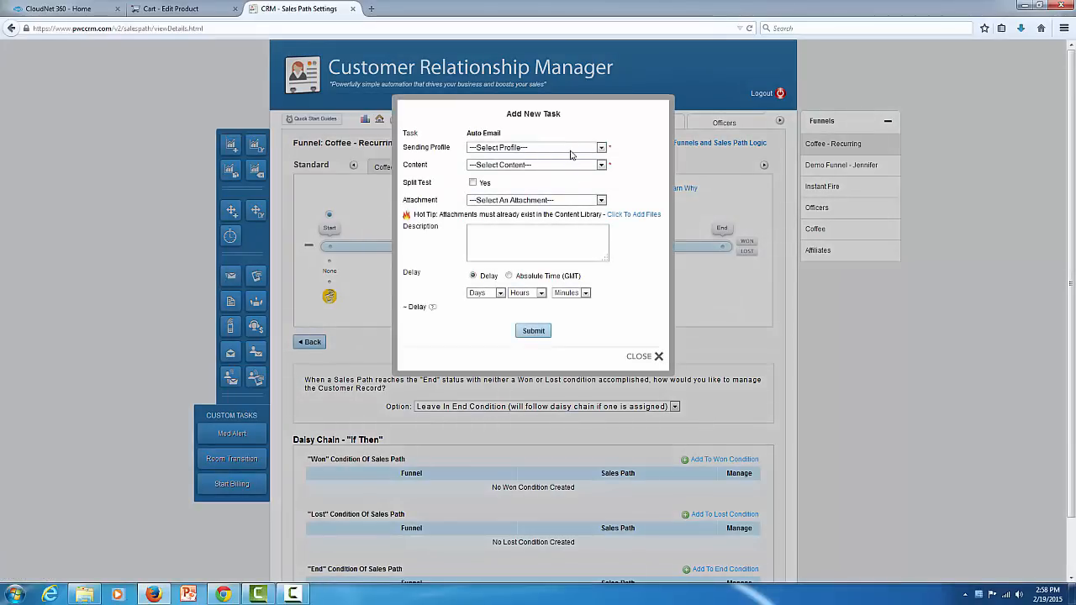
click(571, 152)
click(518, 201)
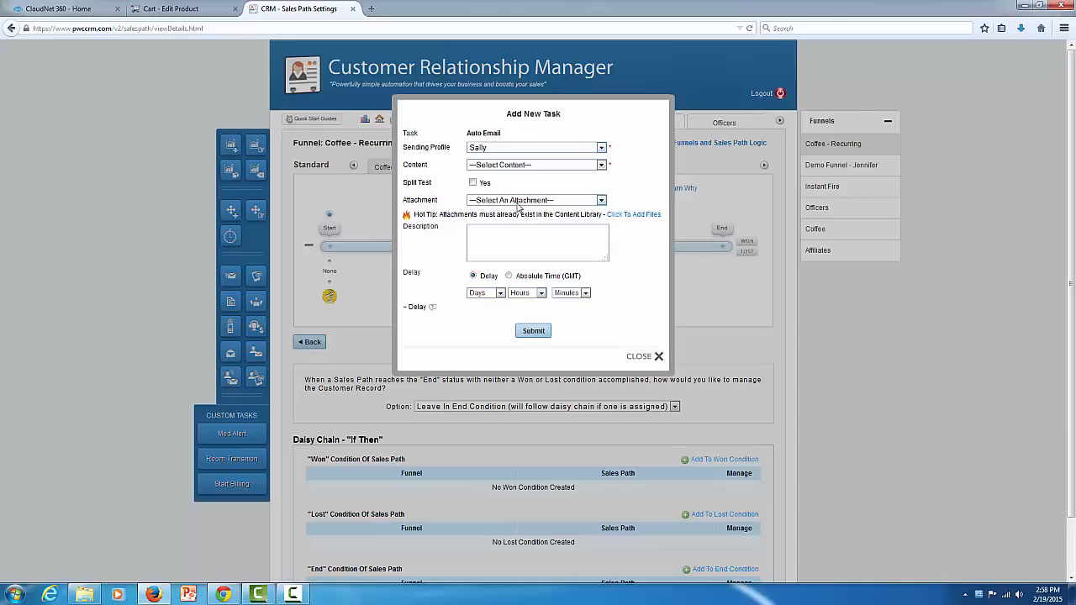
click(520, 165)
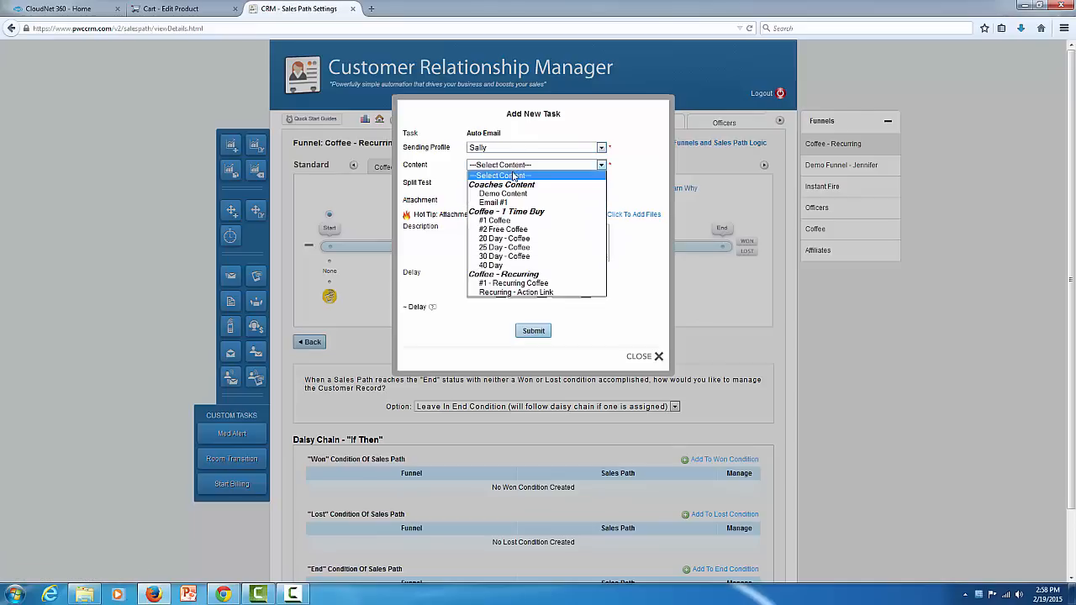
click(528, 292)
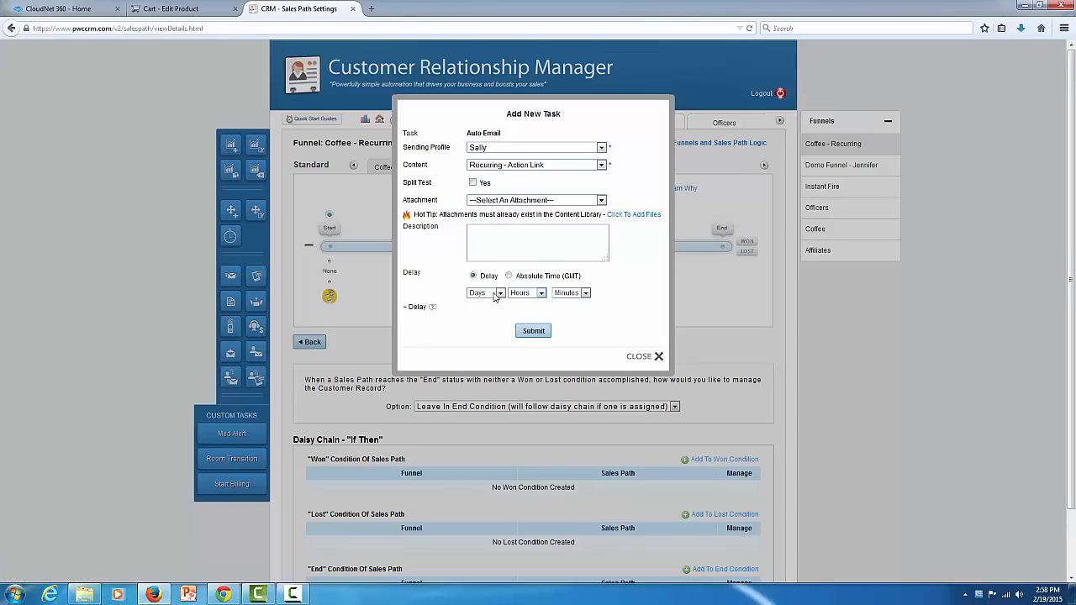
click(584, 294)
click(570, 311)
click(533, 331)
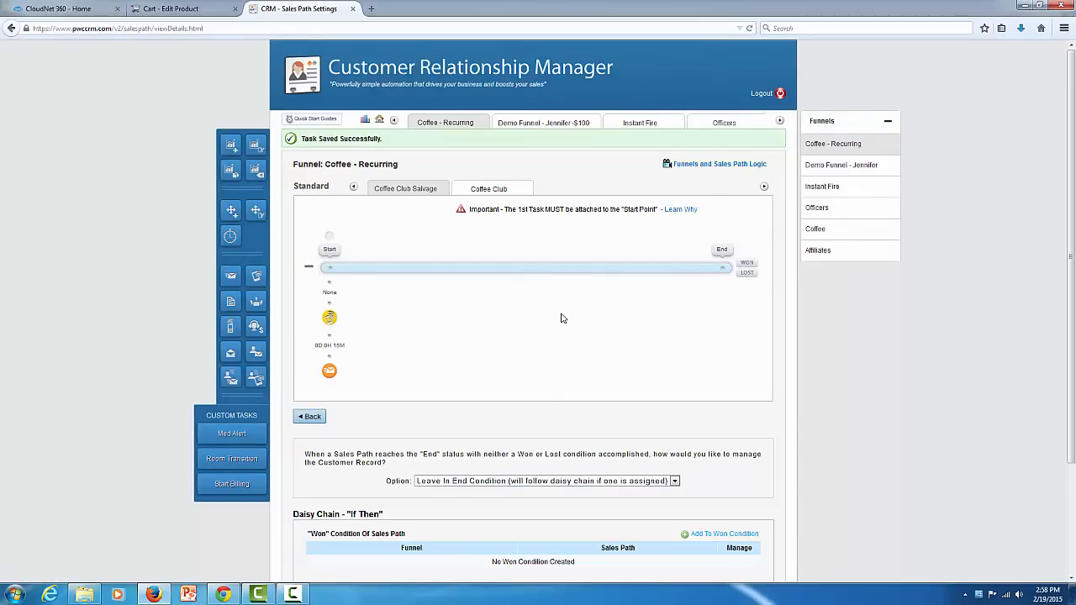
Step: Add an SMS (Text) task at Start using the Coffee Club Salvage content with a 15-minute delay
click(329, 236)
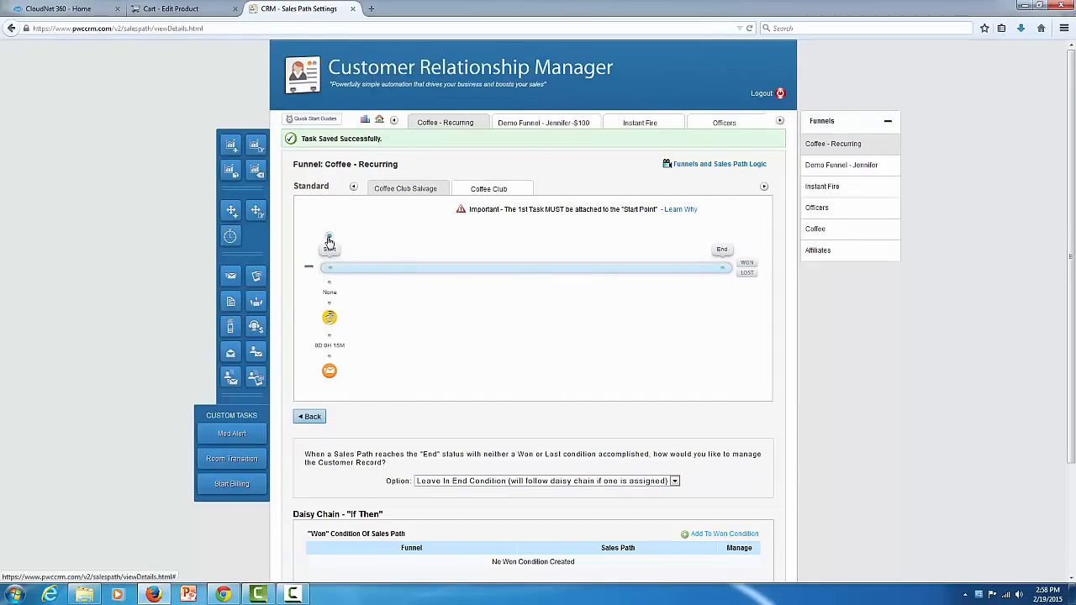
click(257, 276)
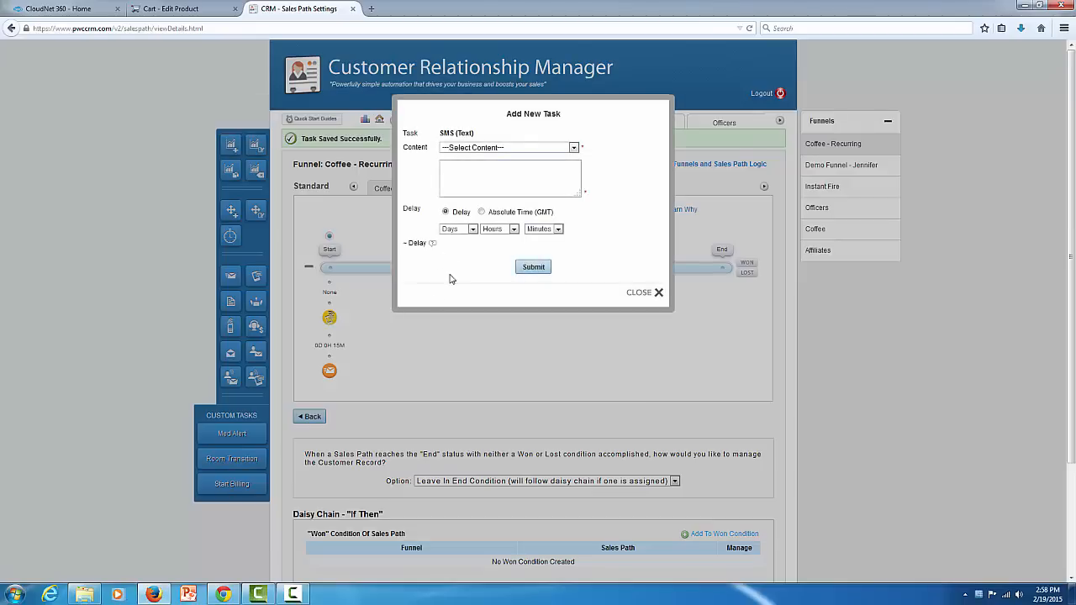
click(574, 147)
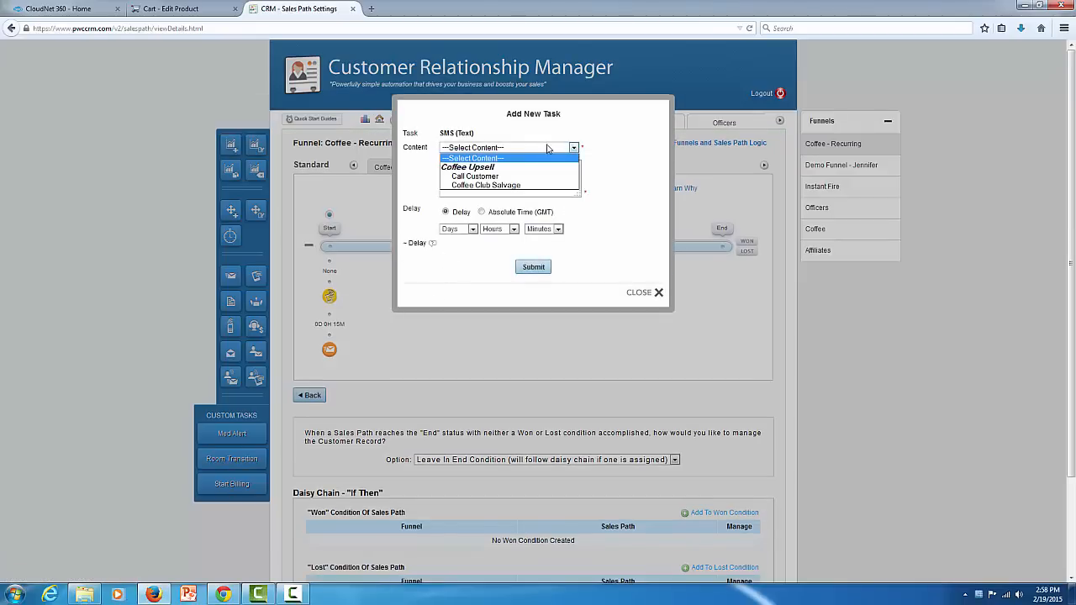
click(510, 185)
click(557, 228)
click(538, 246)
click(534, 266)
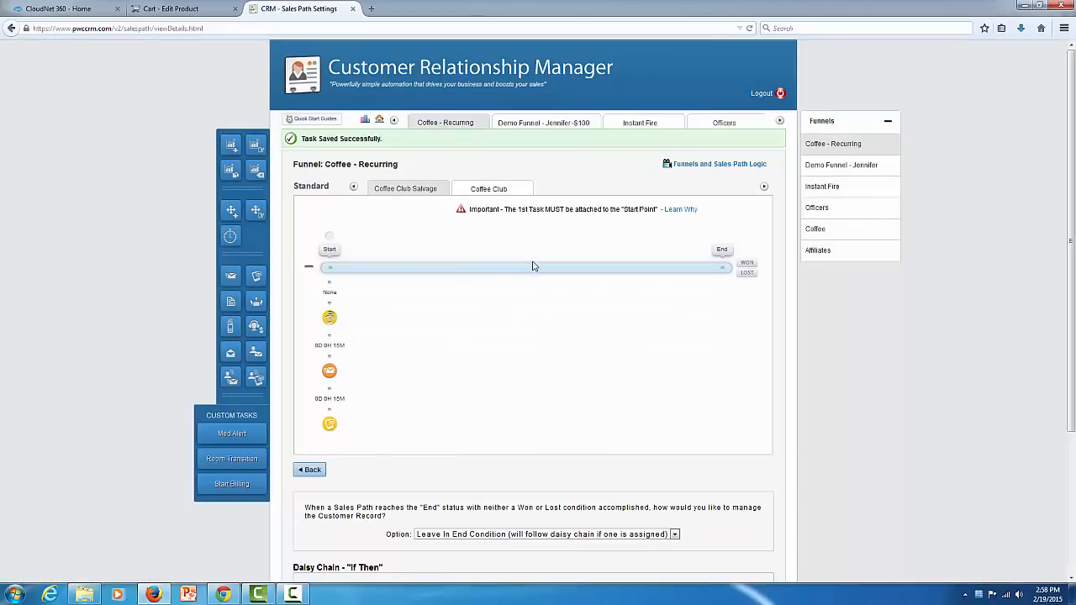
Step: In the Coffee funnel's 1 Time Buy path, add an Auto Email task at Start with the last-listed sending profile and #1 Coffee content
scroll(505, 294, down, 3)
scroll(505, 290, down, 3)
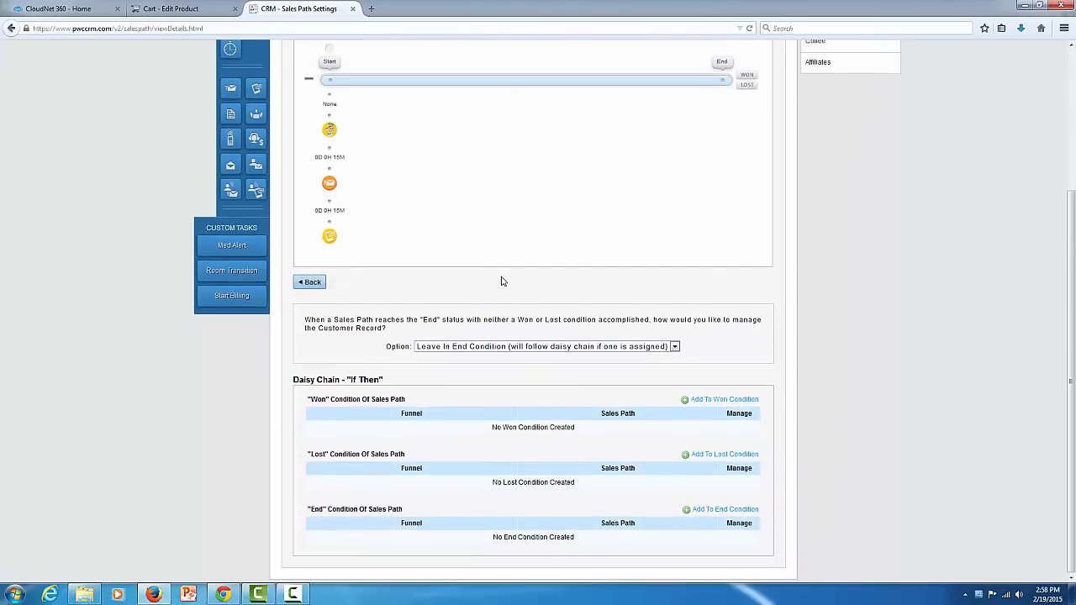
scroll(502, 280, up, 5)
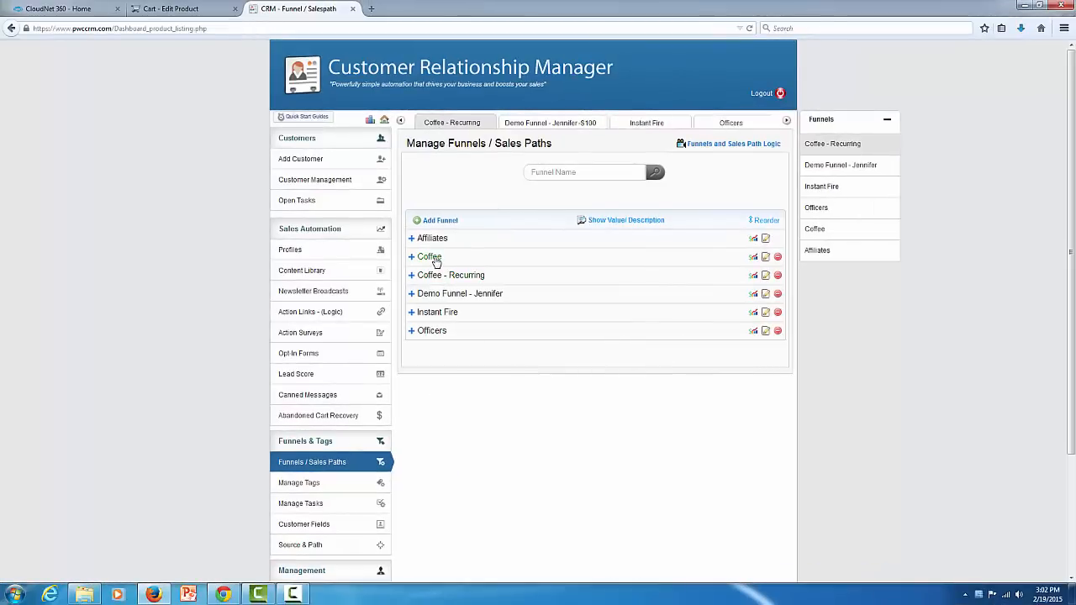
click(435, 261)
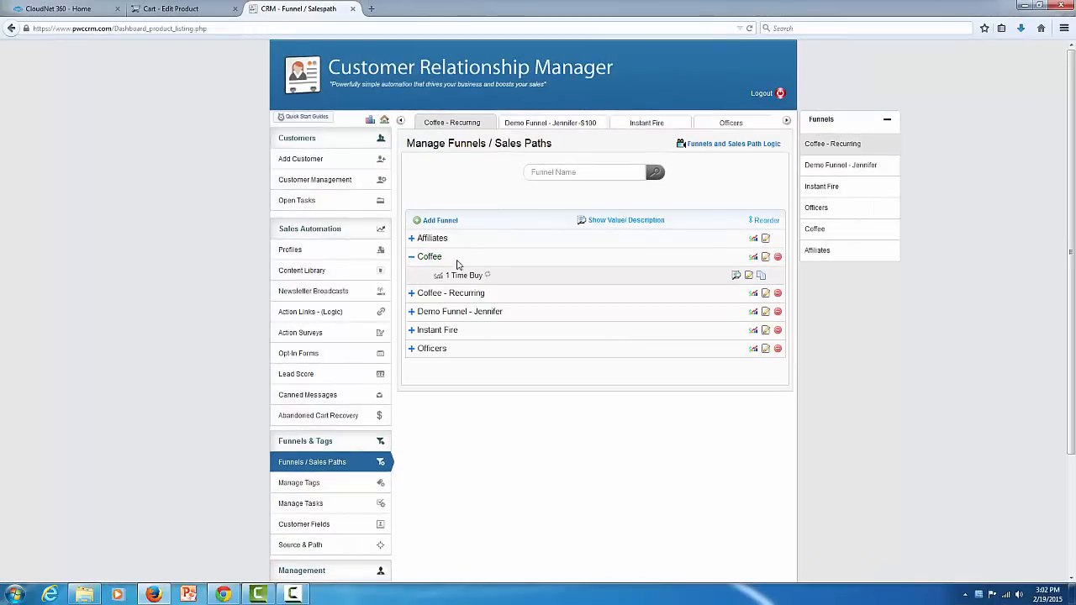
click(462, 280)
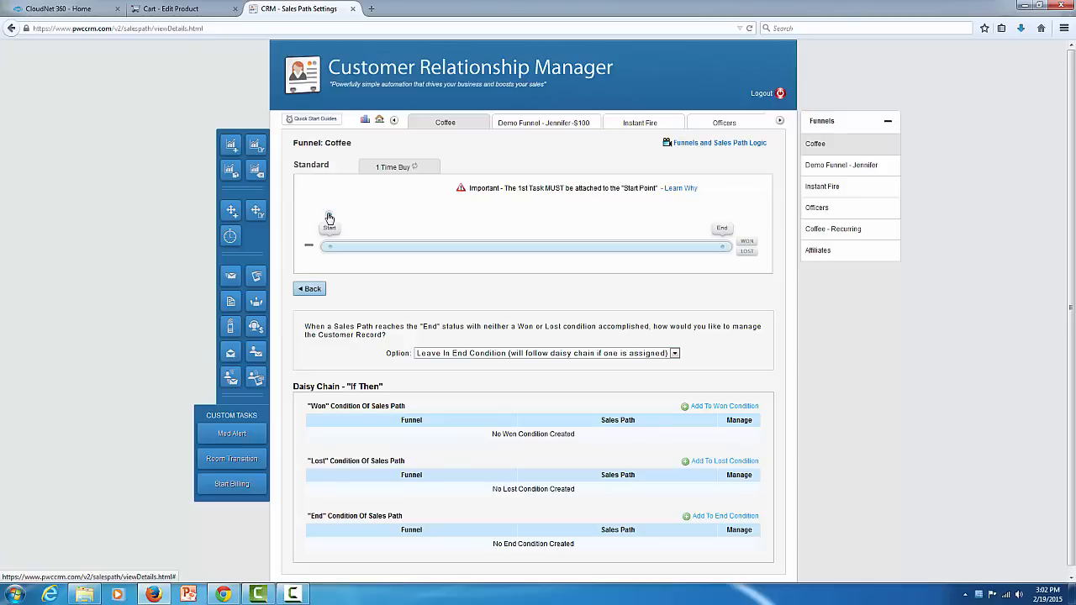
click(256, 275)
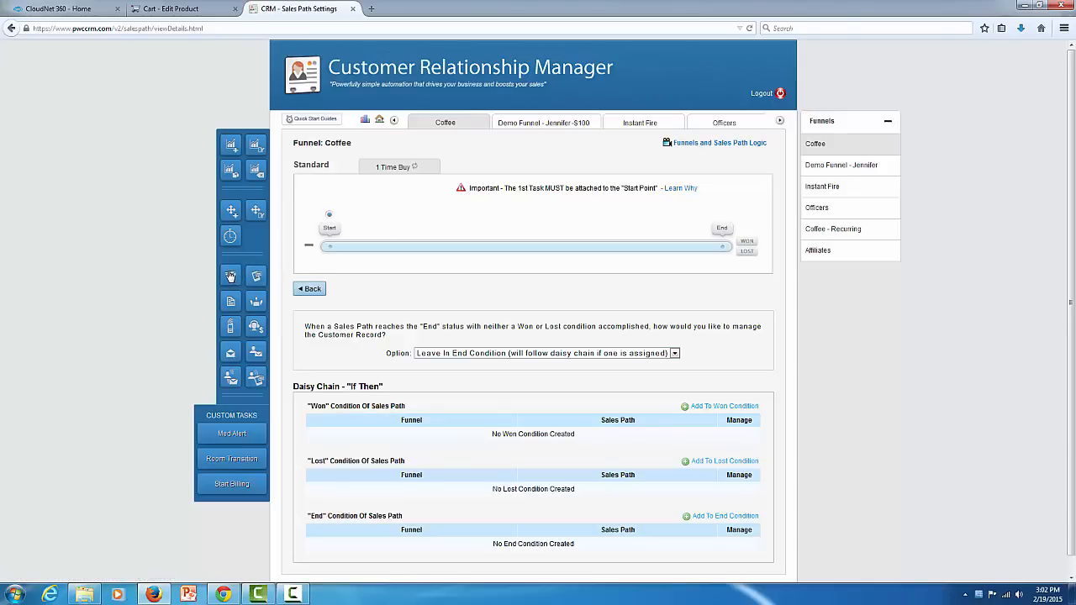
click(541, 152)
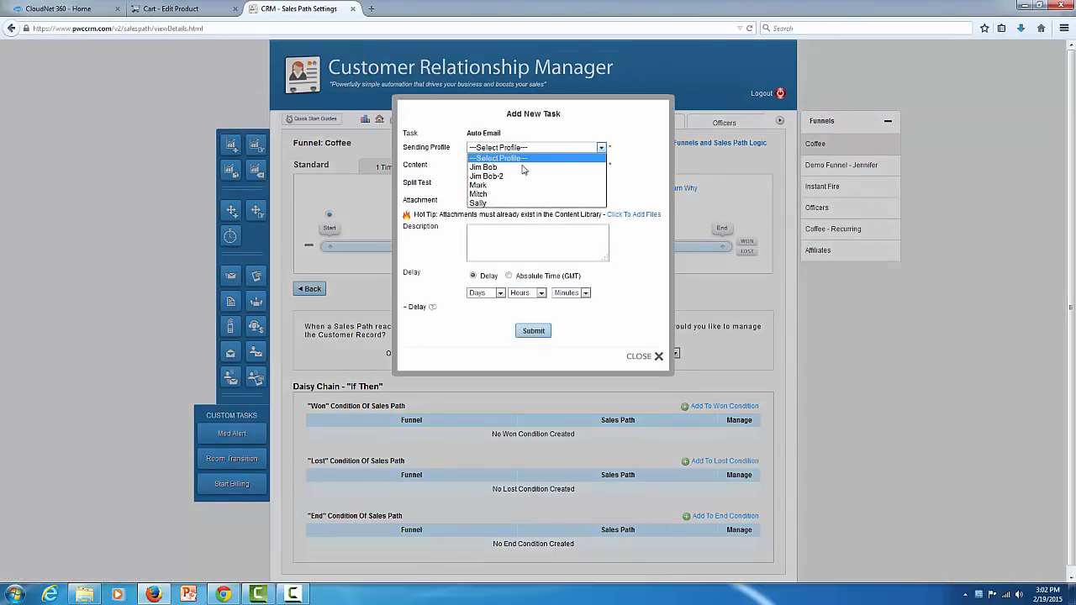
click(501, 204)
click(543, 168)
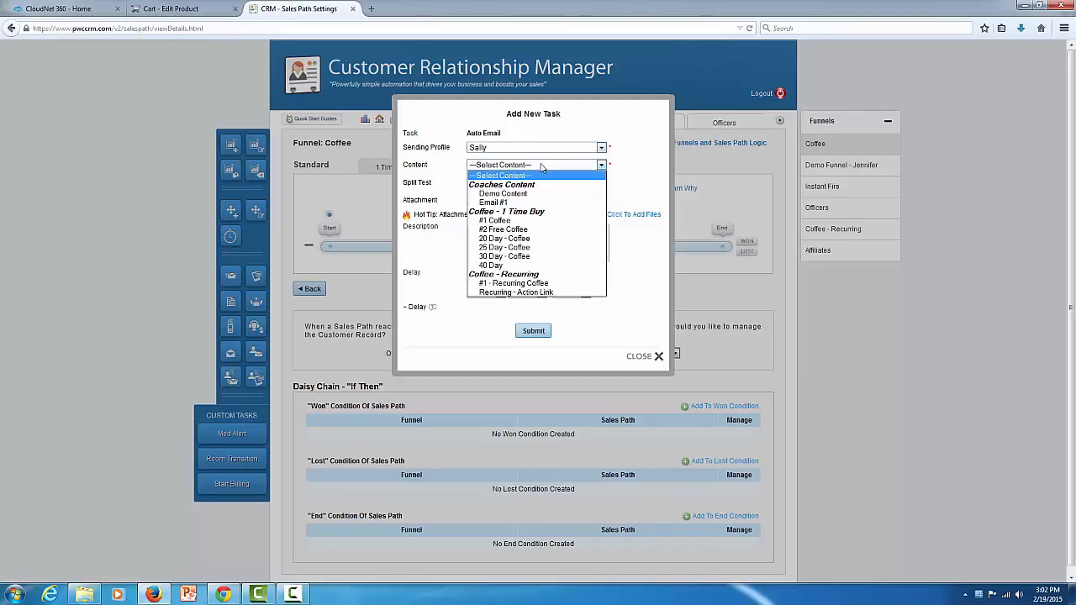
click(502, 221)
click(533, 330)
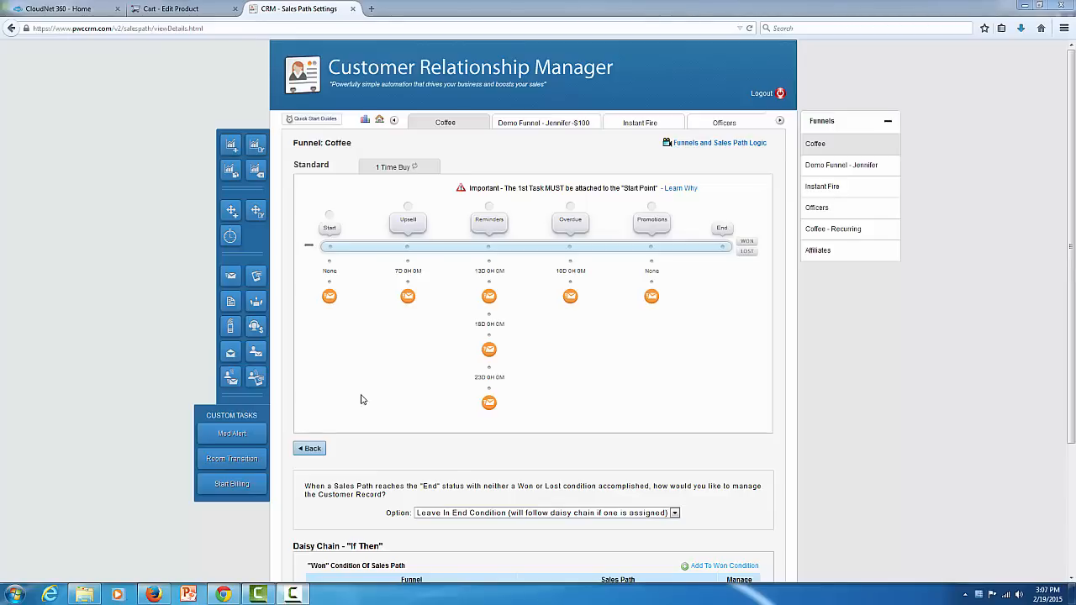
Step: Review the email tasks under Upsell, Reminders and Promotions in the 1 Time Buy sales path
click(407, 297)
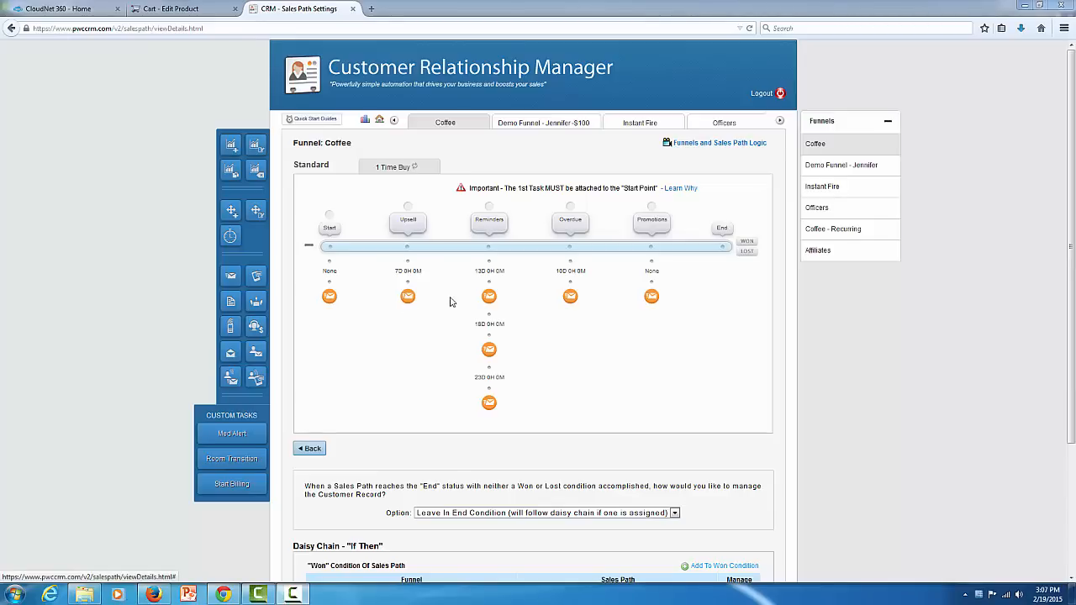
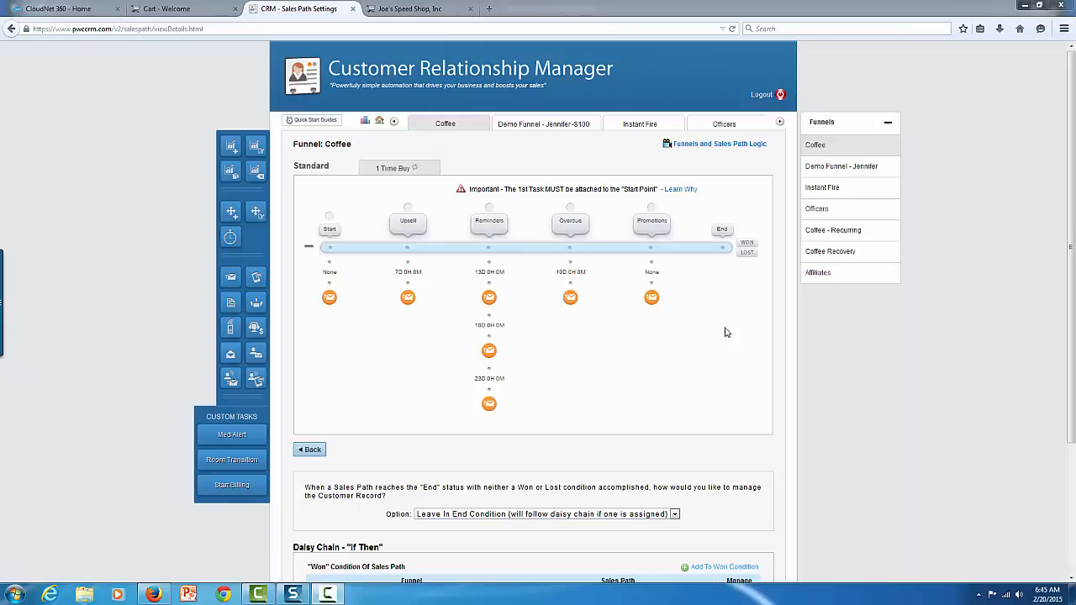
click(489, 297)
click(493, 397)
click(496, 398)
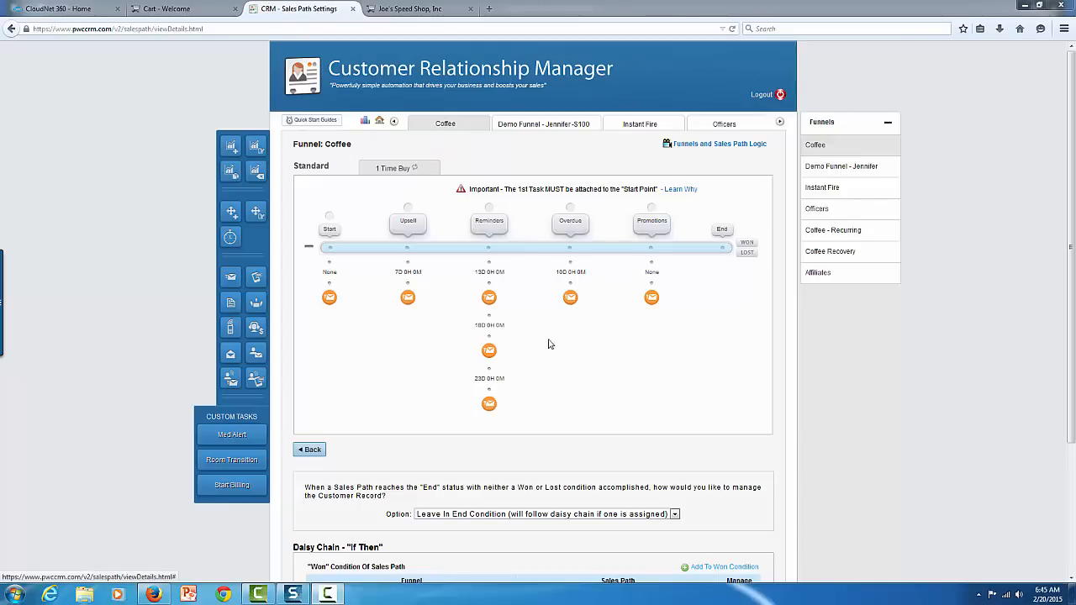
click(649, 302)
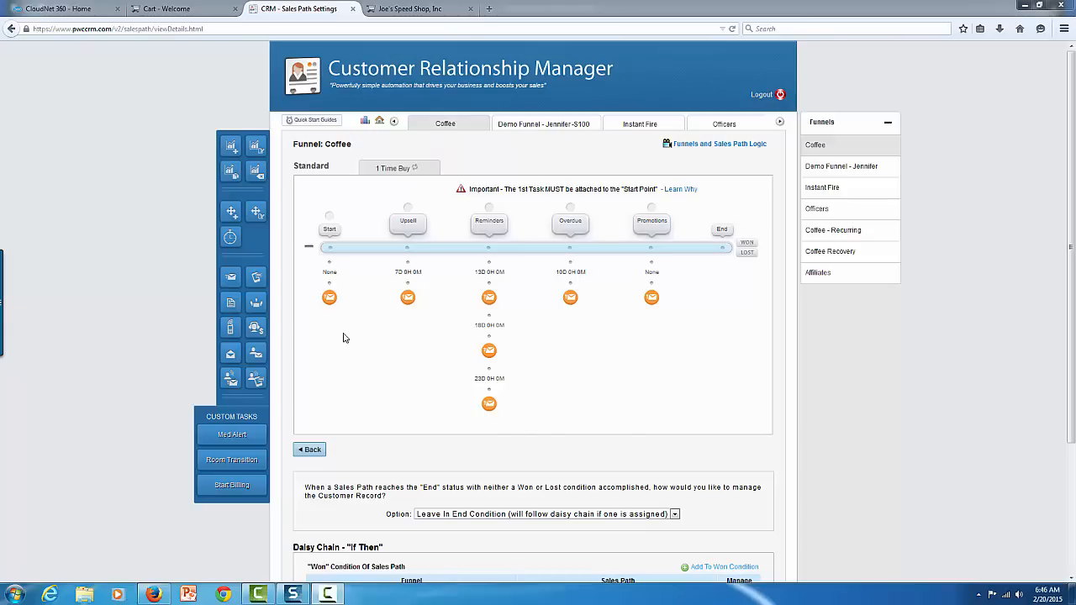
Step: Review the Start email in the 1 Time Buy path and the sales paths under the Coffee and Coffee - Recurring funnels
click(329, 299)
click(334, 311)
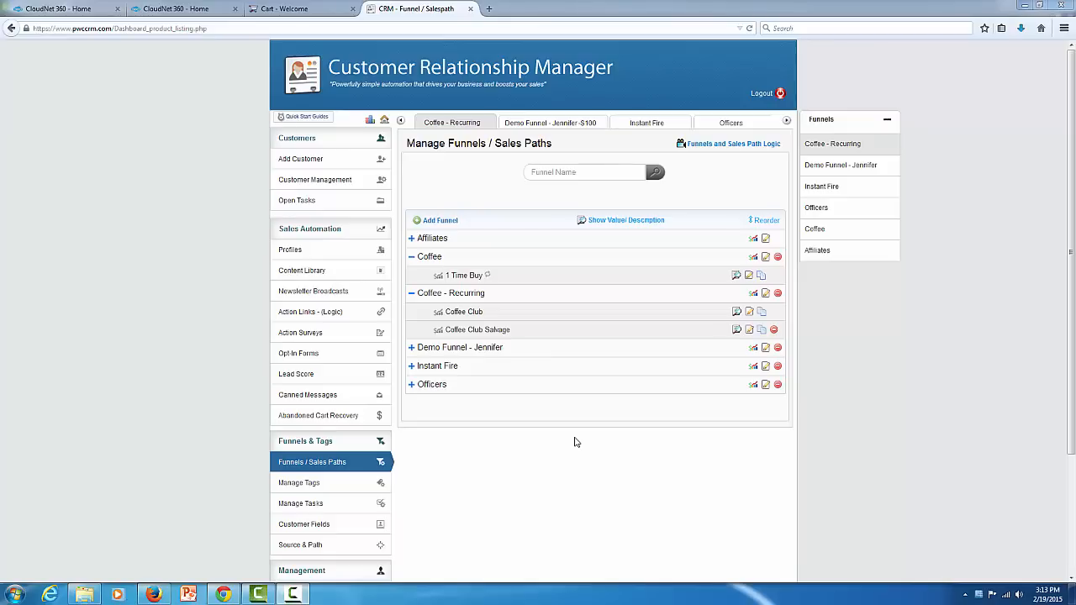
click(504, 279)
click(460, 277)
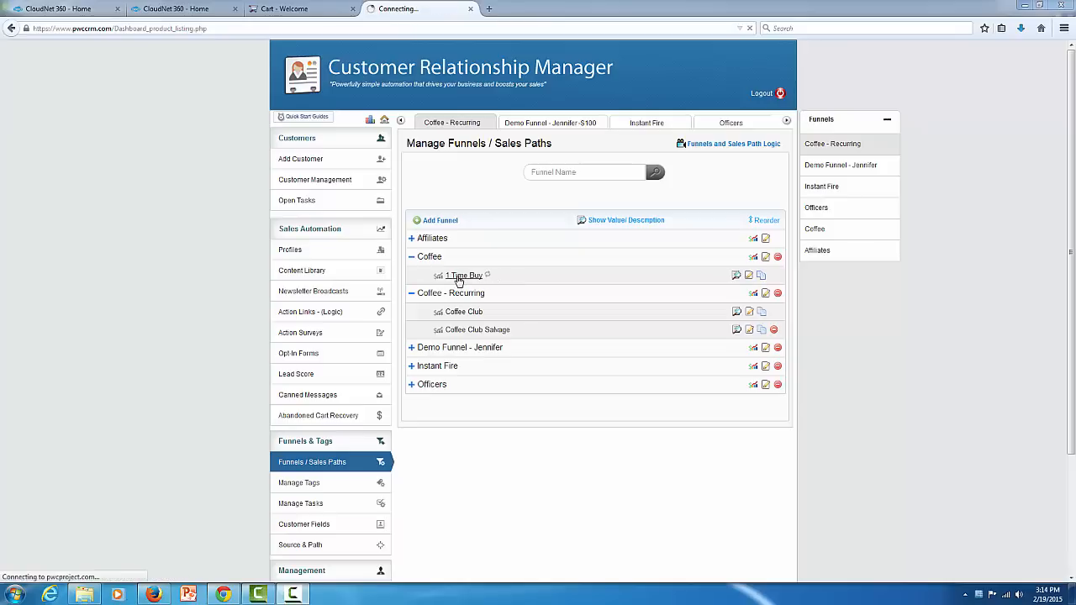
click(492, 333)
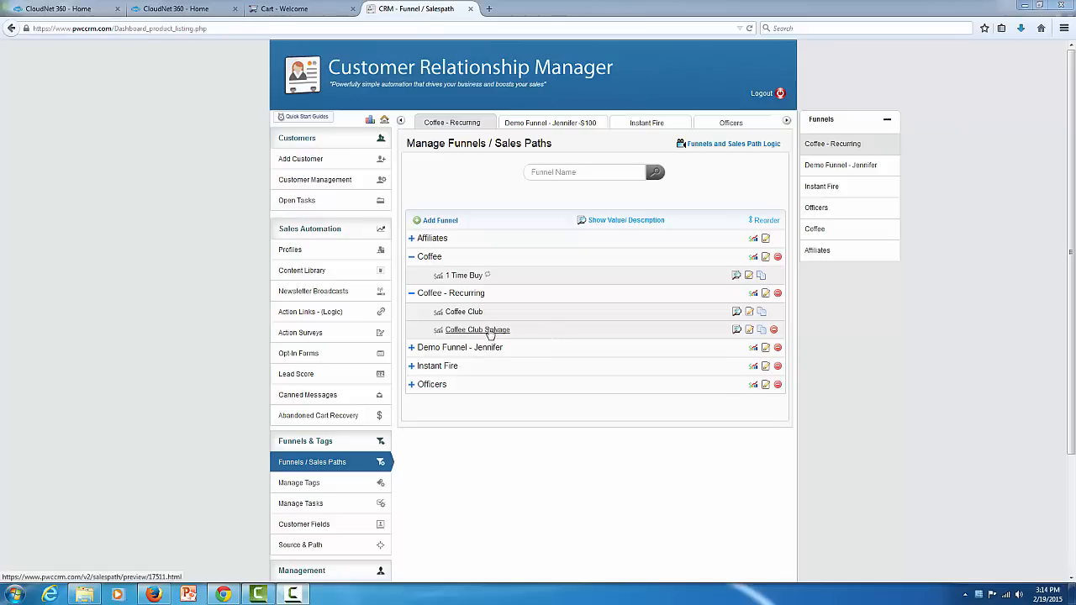
click(493, 333)
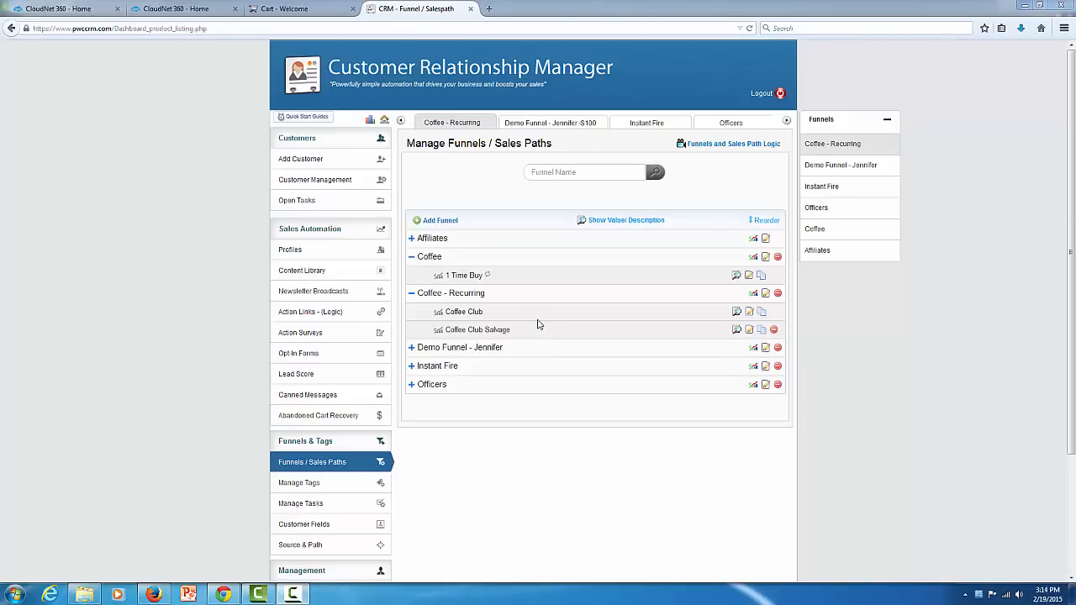
click(497, 334)
click(473, 317)
Step: In the cart's product list, assign the Coffee funnel's 1 Time Buy sales path to Columbia Coffee and save the product
click(294, 9)
click(468, 308)
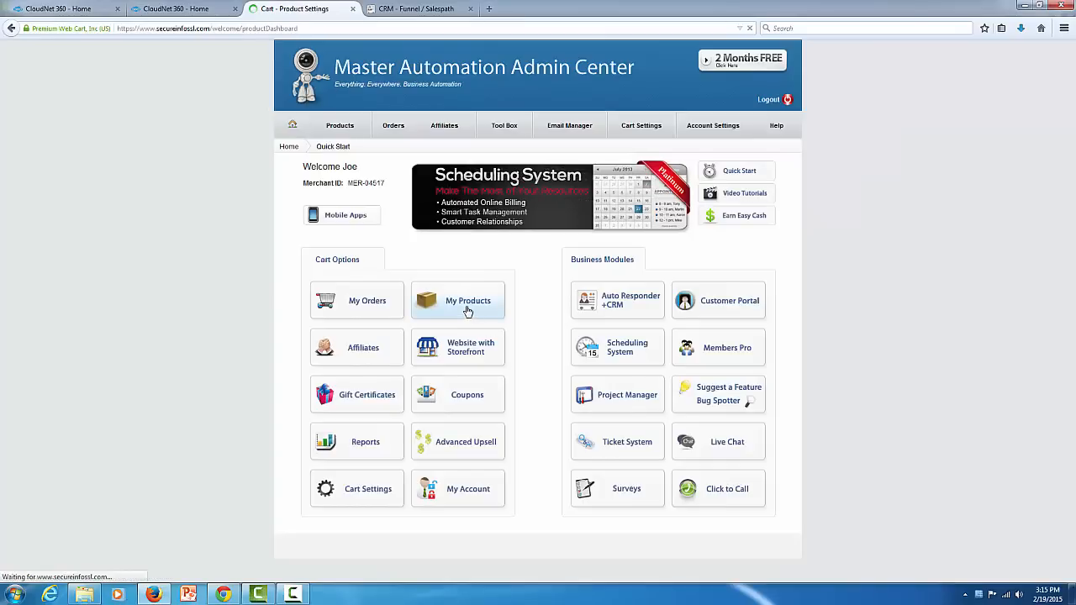
click(481, 244)
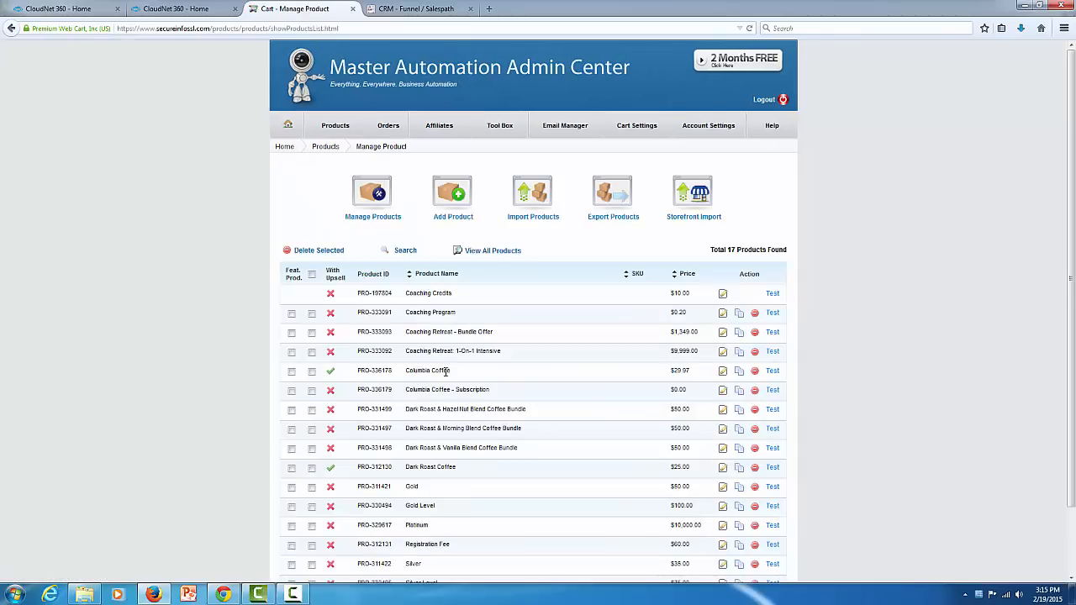
click(723, 373)
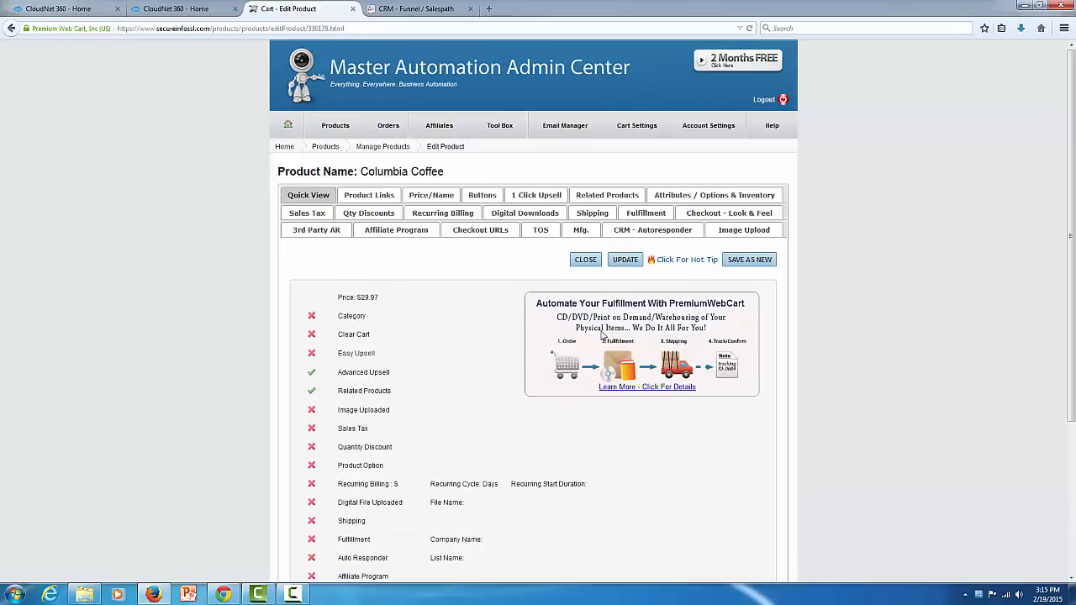
click(661, 236)
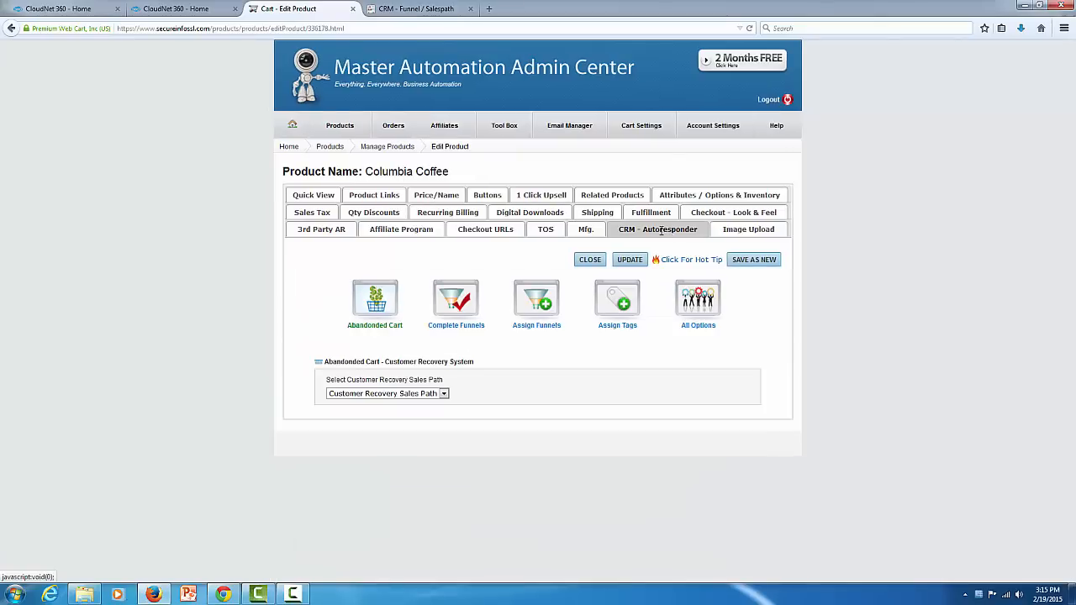
click(546, 303)
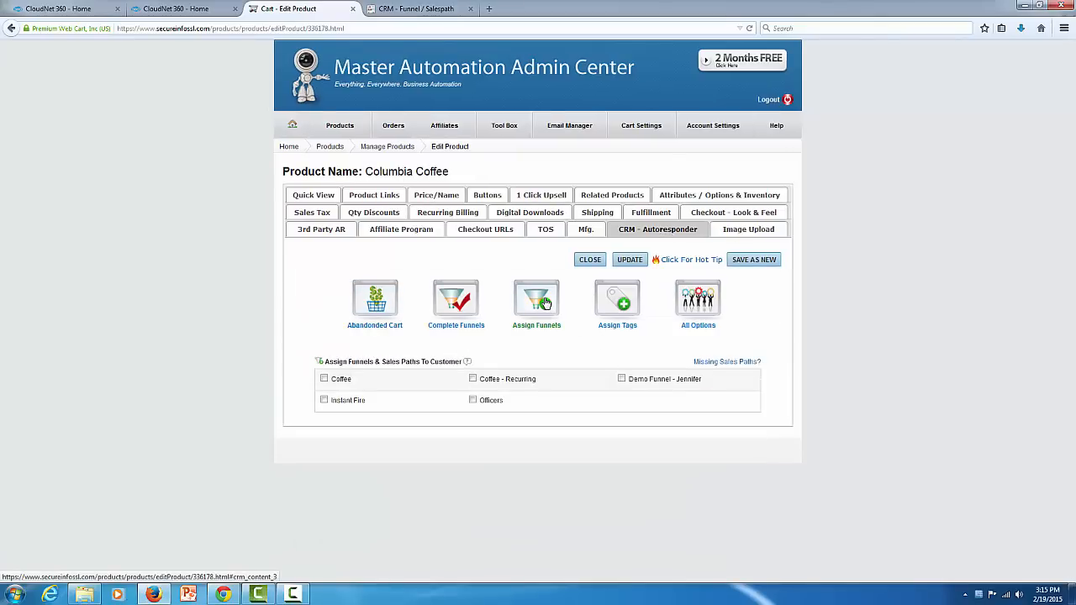
click(324, 380)
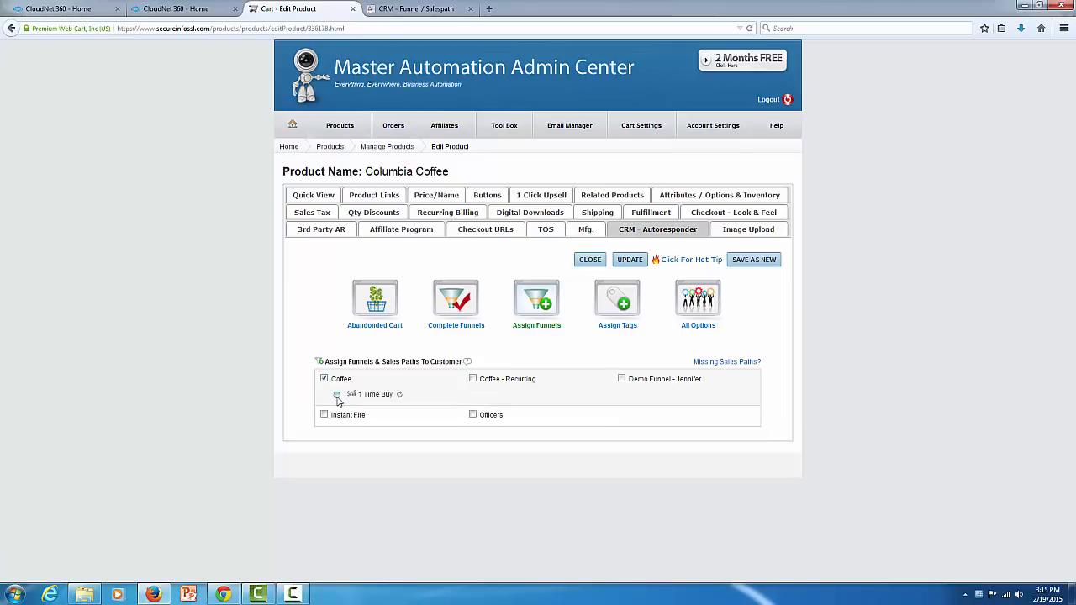
click(630, 259)
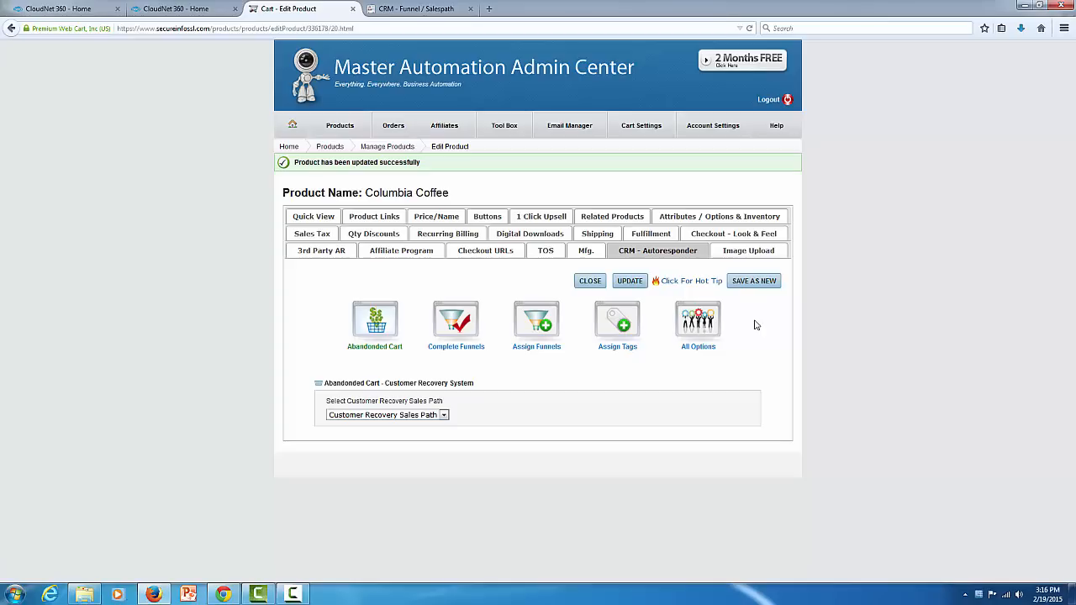
Step: In the Columbia Coffee - Subscription product's CRM settings, mark the Coffee funnel as completed for the customer
click(293, 127)
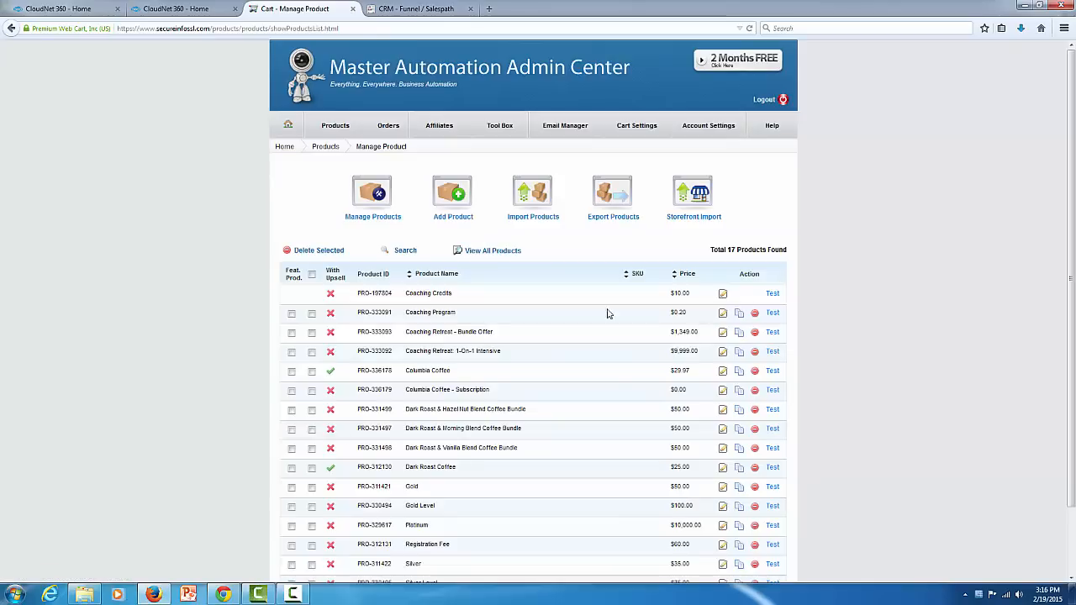
click(722, 391)
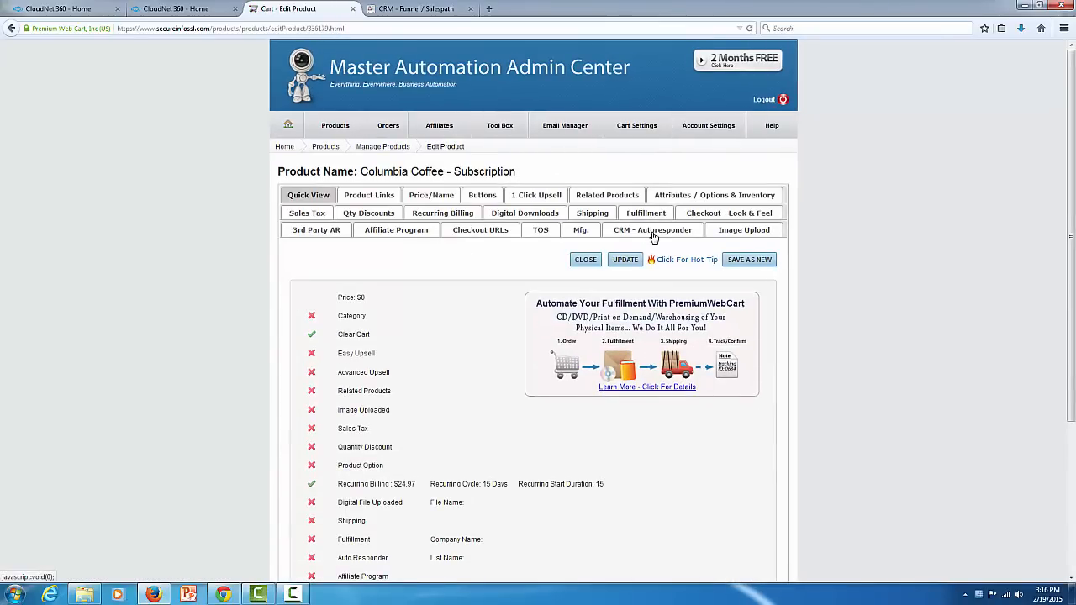
click(652, 232)
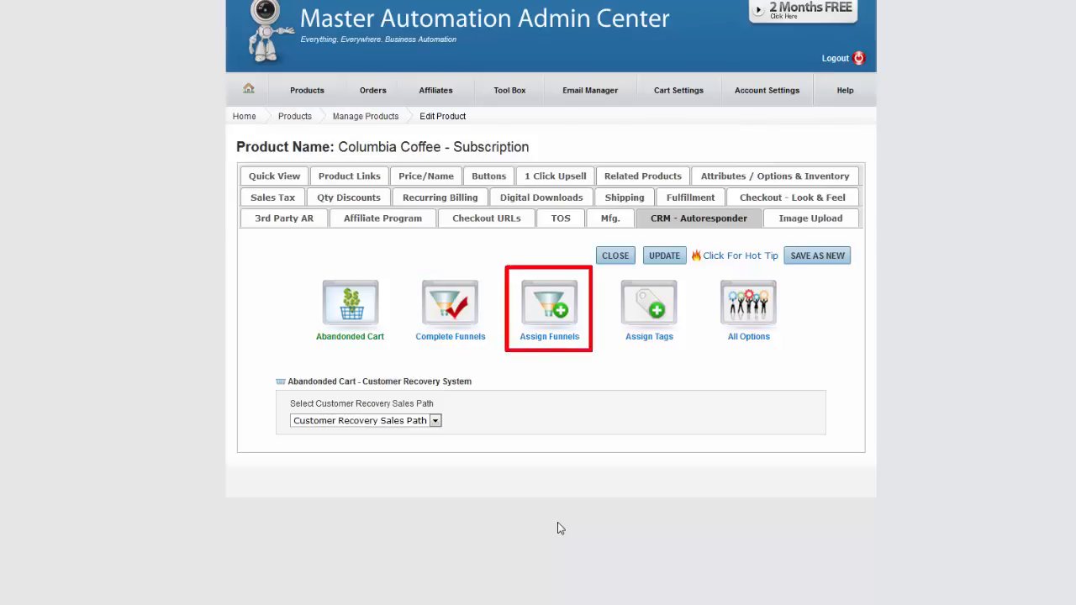
click(452, 317)
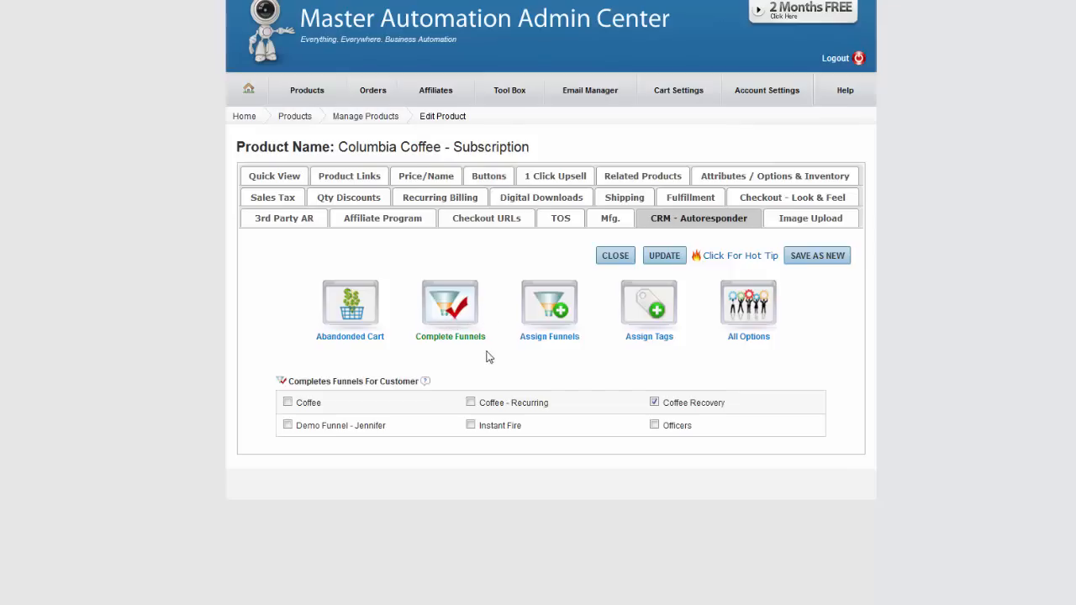
click(288, 404)
Step: Assign the Coffee - Recurring funnel's Coffee Club sales path to the subscription product, save it and check the assignment
click(546, 314)
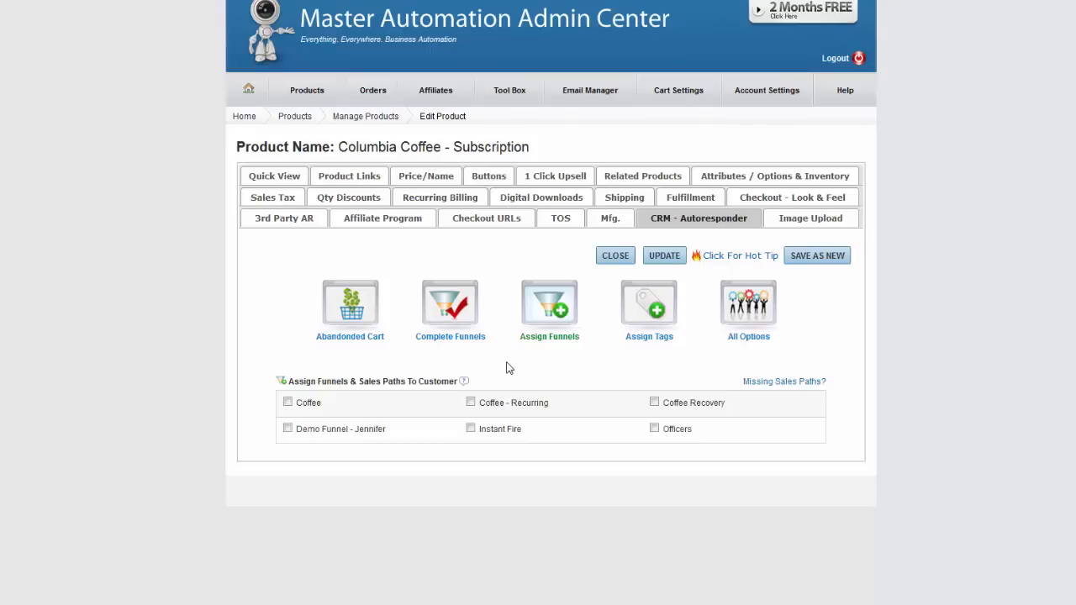
click(471, 403)
click(486, 422)
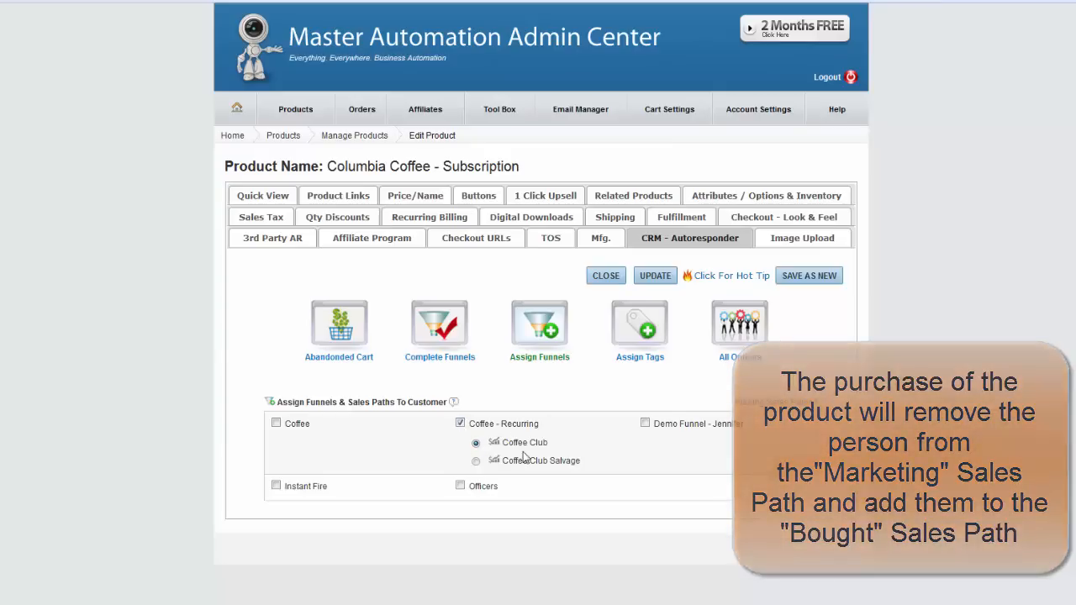
mouse_move(452, 405)
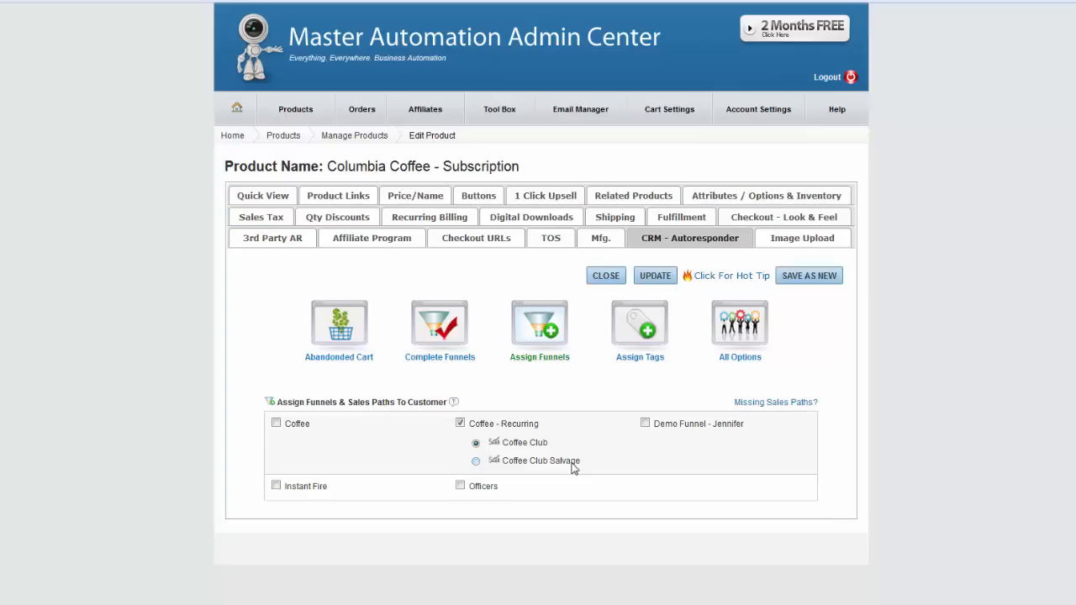
click(654, 278)
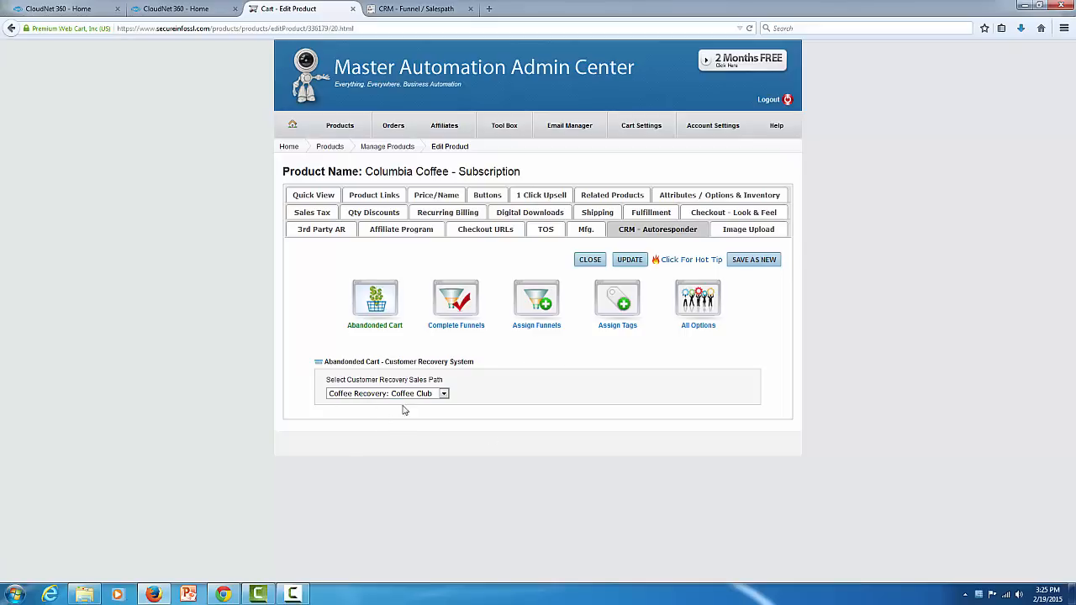
click(536, 323)
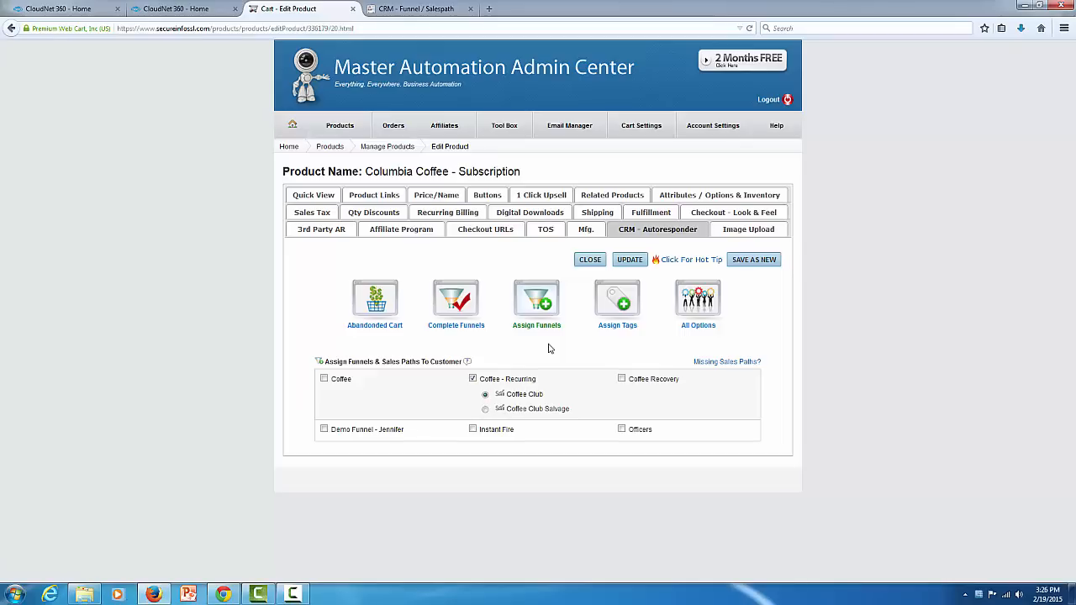
Step: Copy the Optimized Checkout product link with button code for the Columbia Coffee product
click(334, 125)
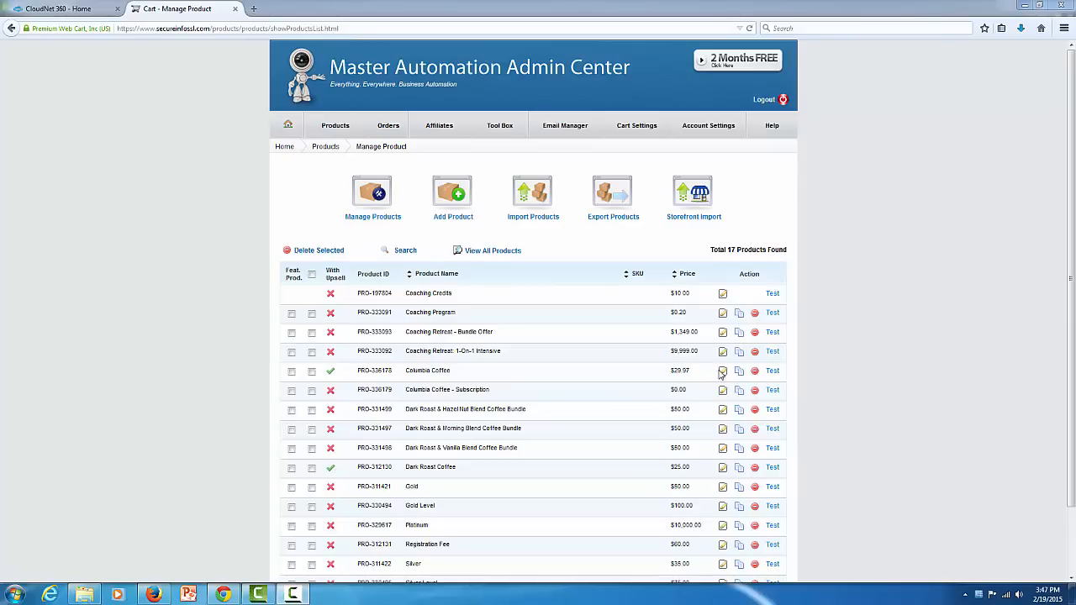
click(723, 373)
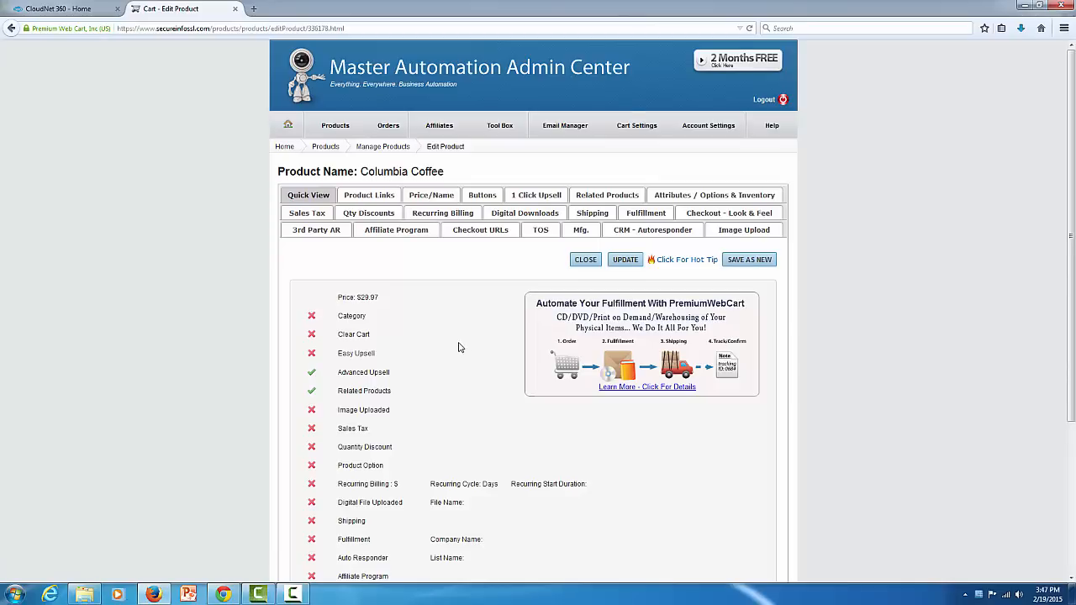
click(383, 196)
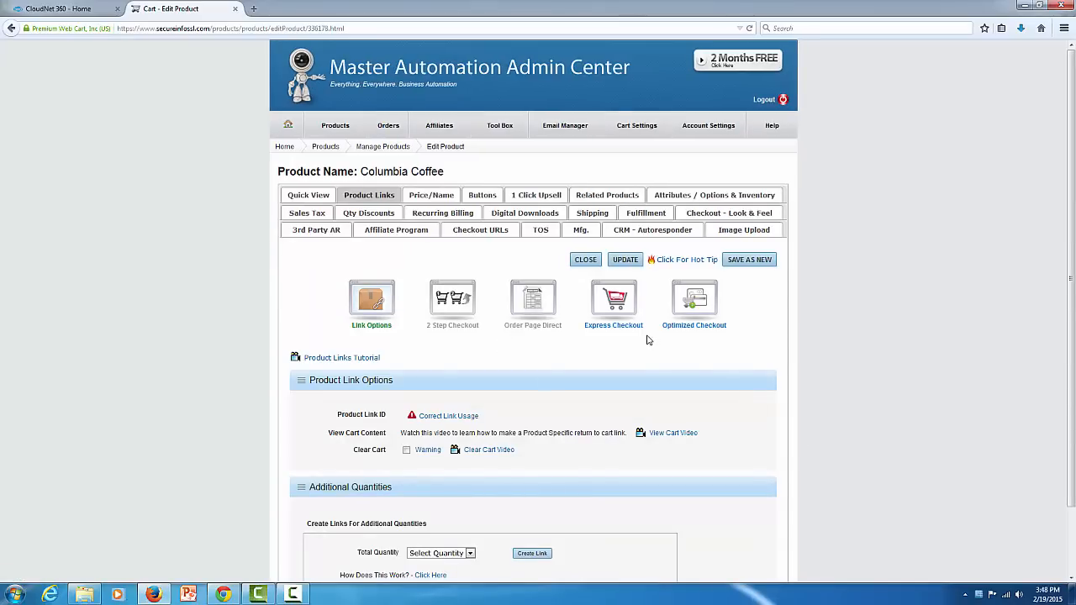
click(703, 313)
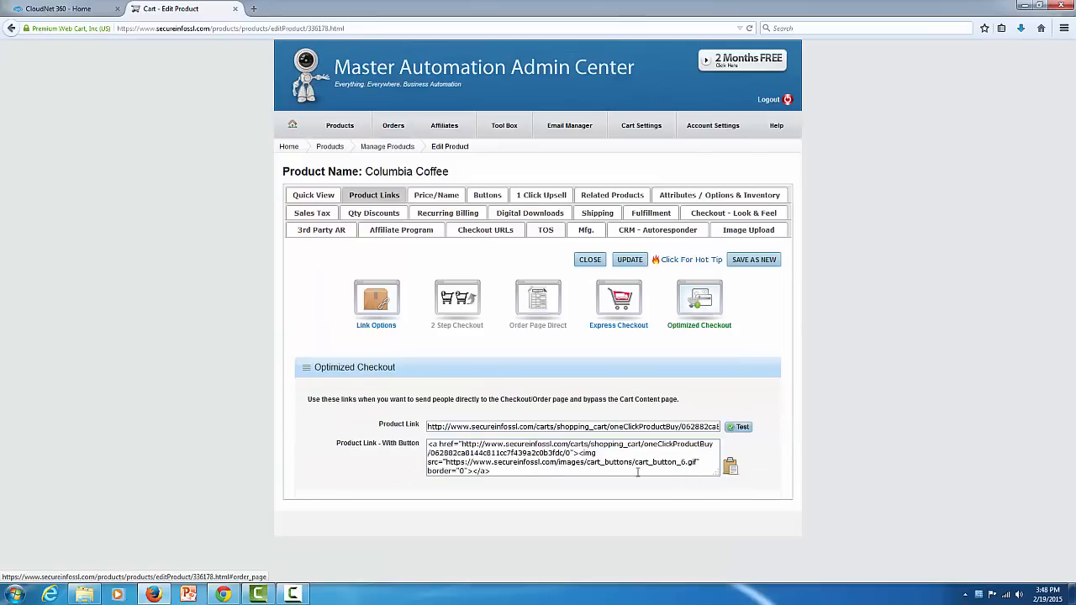
click(462, 458)
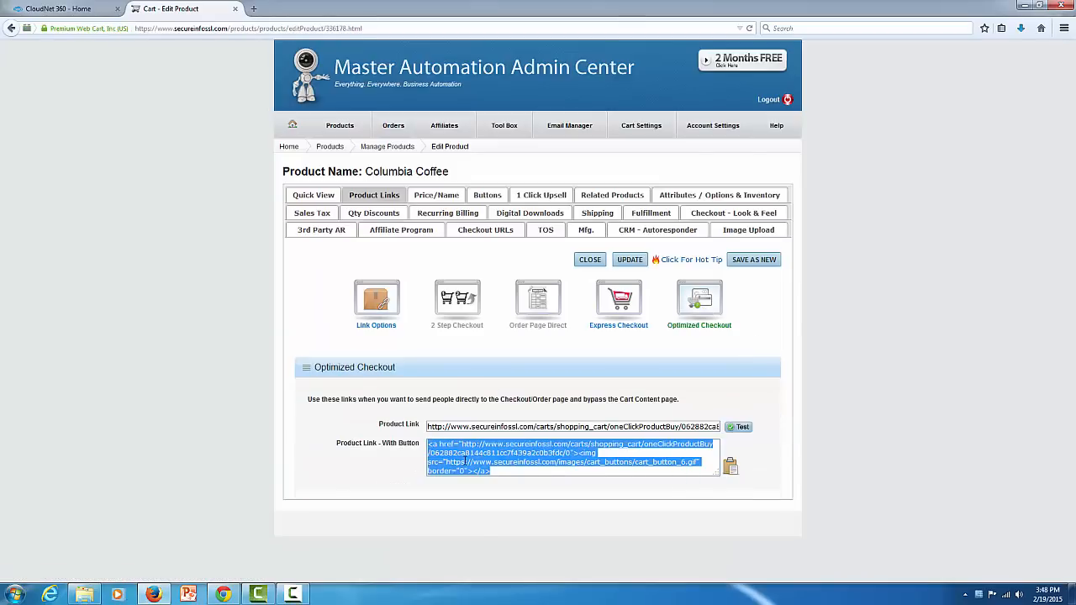
right_click(464, 462)
click(504, 491)
Step: Switch to the Real-time HTML Editor in Chrome and replace its sample markup with the copied button code
click(224, 595)
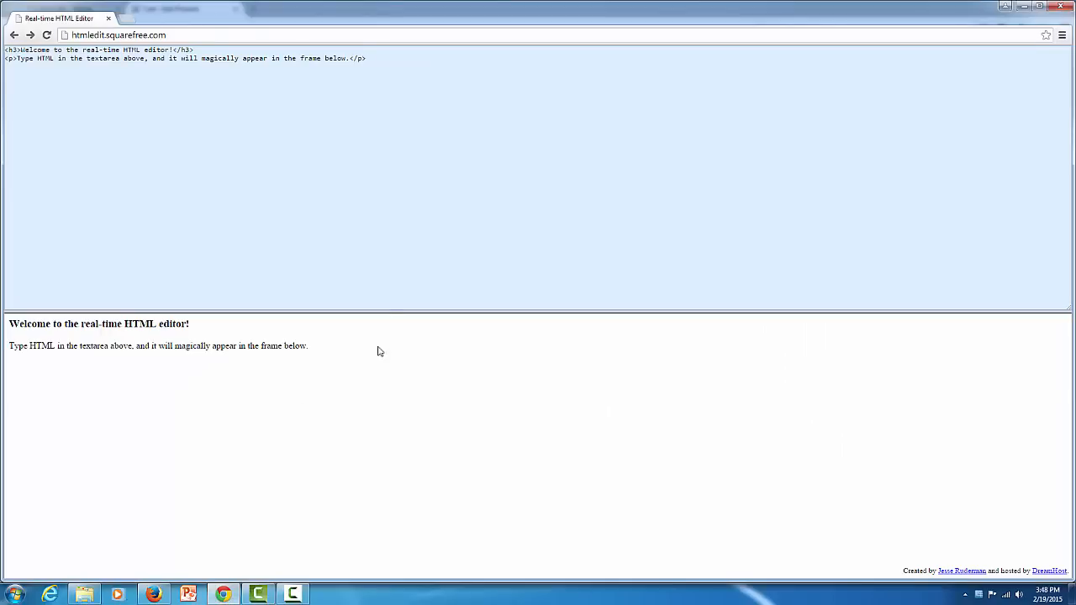
drag(368, 57, 2, 46)
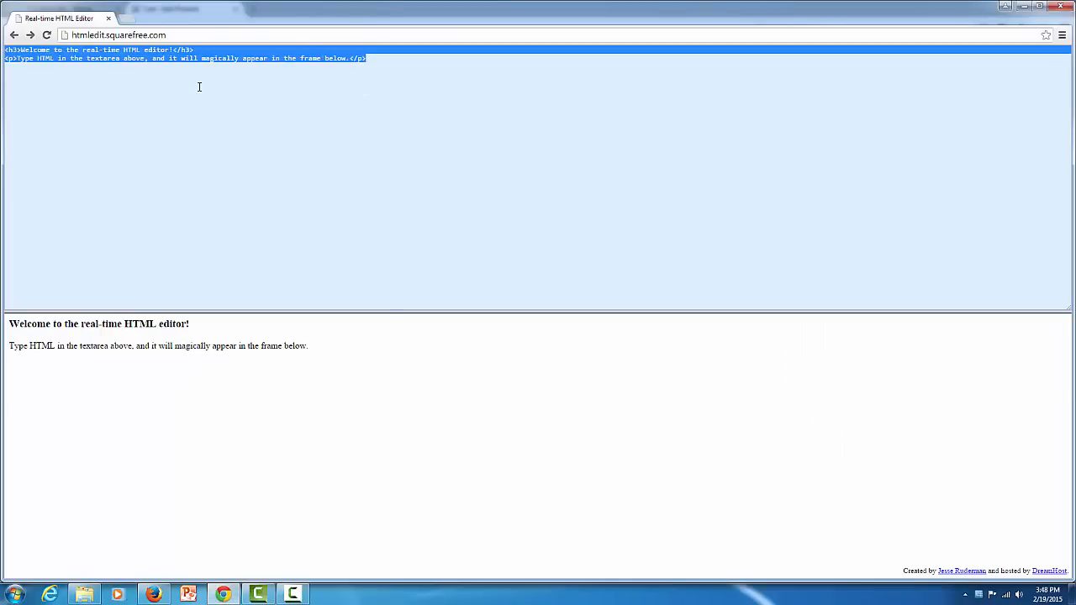
key(ctrl+v)
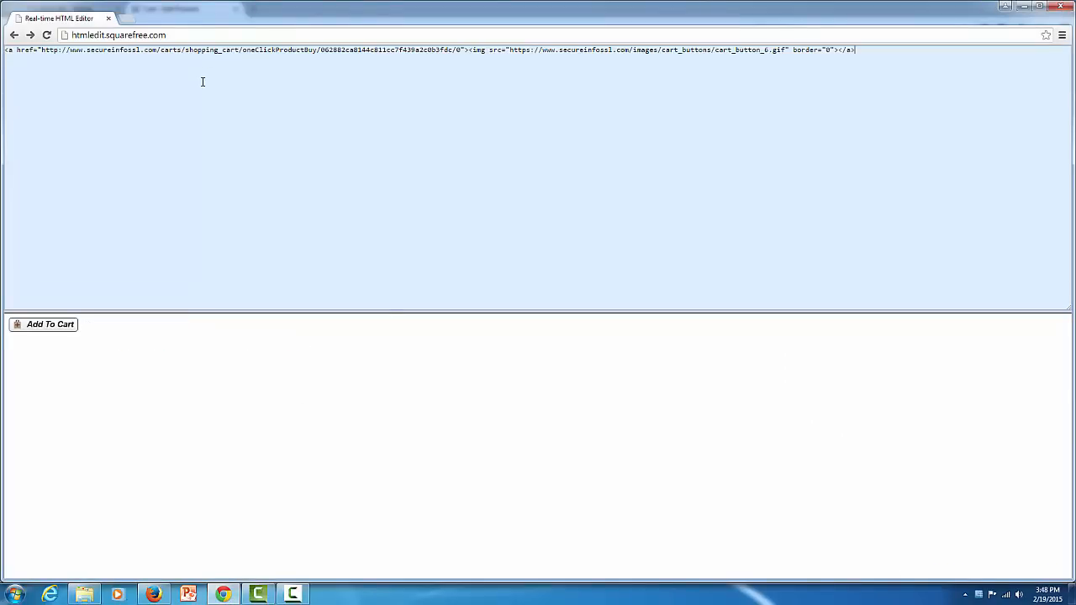
Step: Test the Add To Cart button, enlarge the preview, accept the free coffee upsell and check the cart's delivery interval options
click(60, 327)
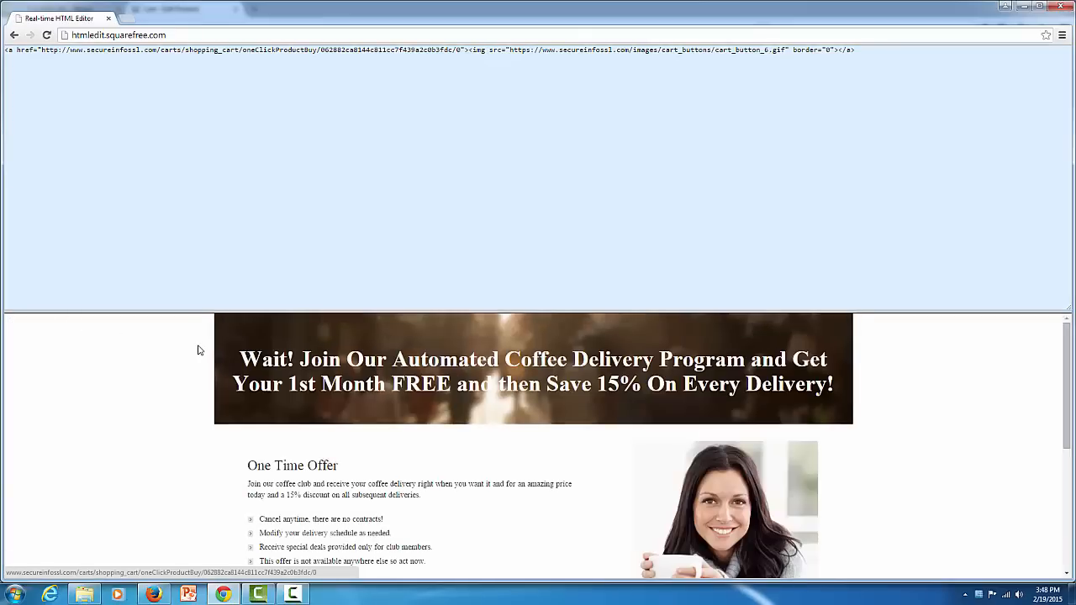
drag(922, 310, 947, 78)
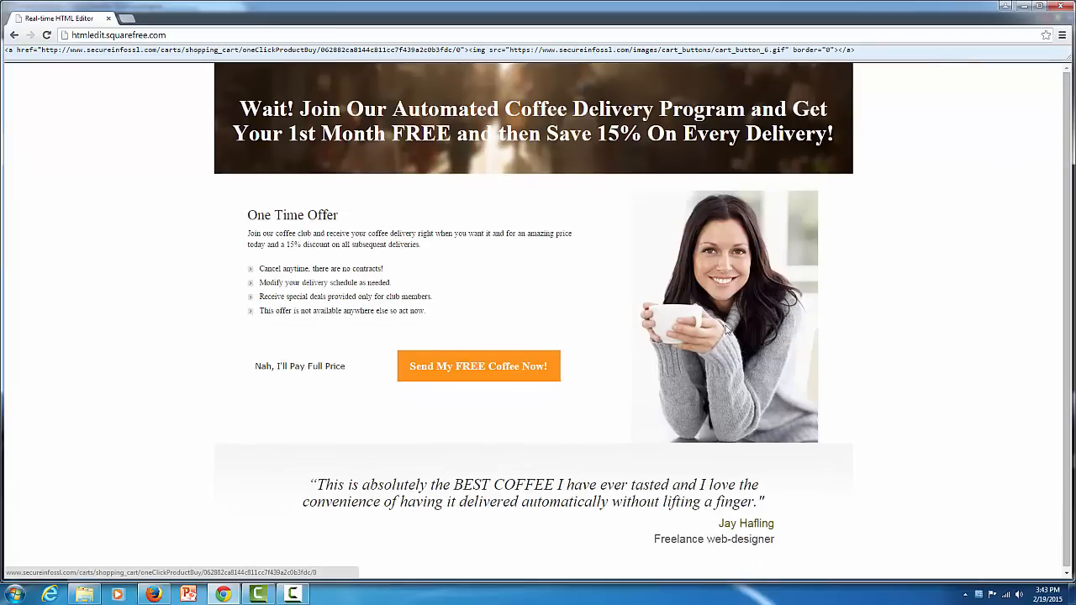
click(499, 372)
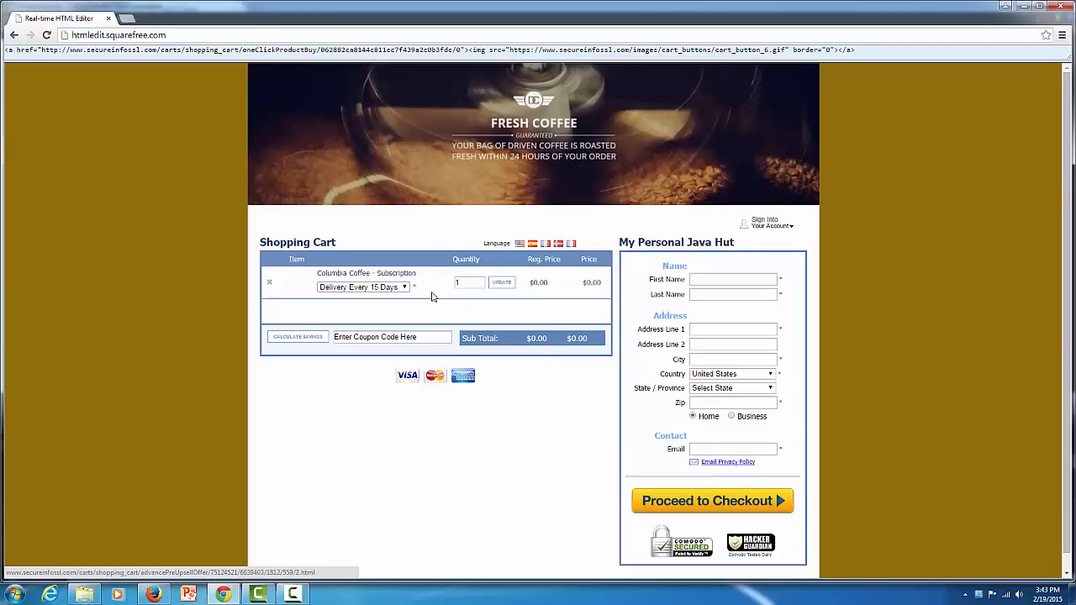
click(404, 287)
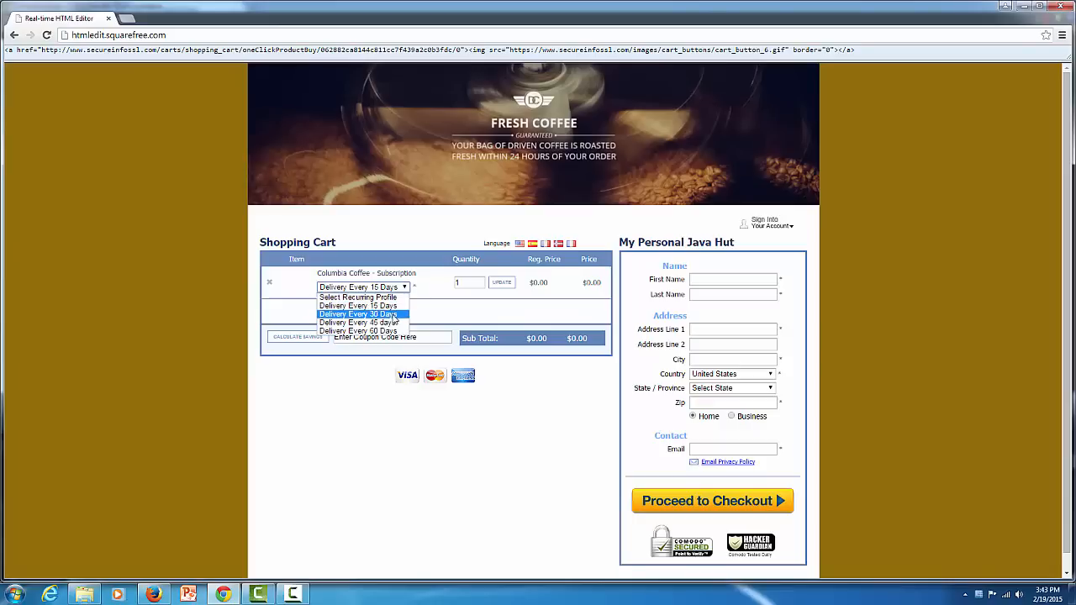
click(508, 380)
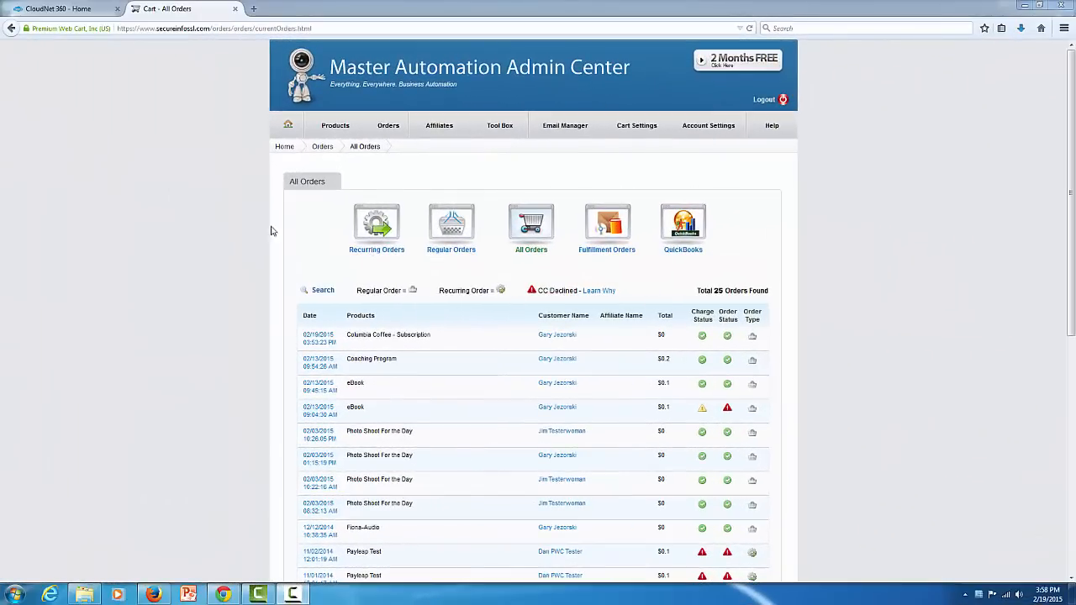
Step: Open the newest Columbia Coffee - Subscription order, start a rebill order from it and continue past product selection
click(317, 344)
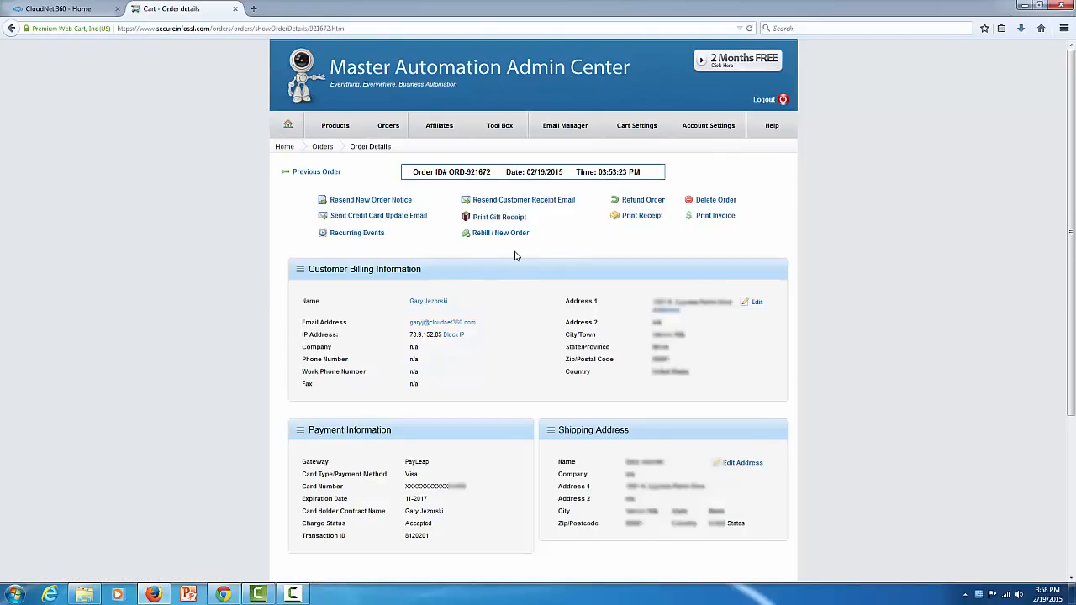
click(510, 233)
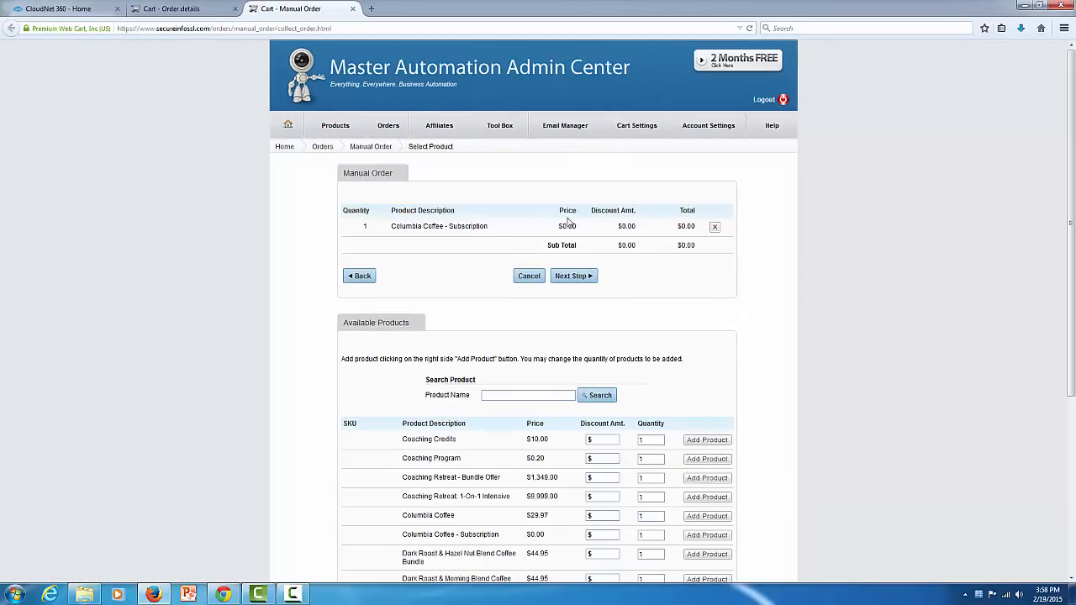
click(571, 276)
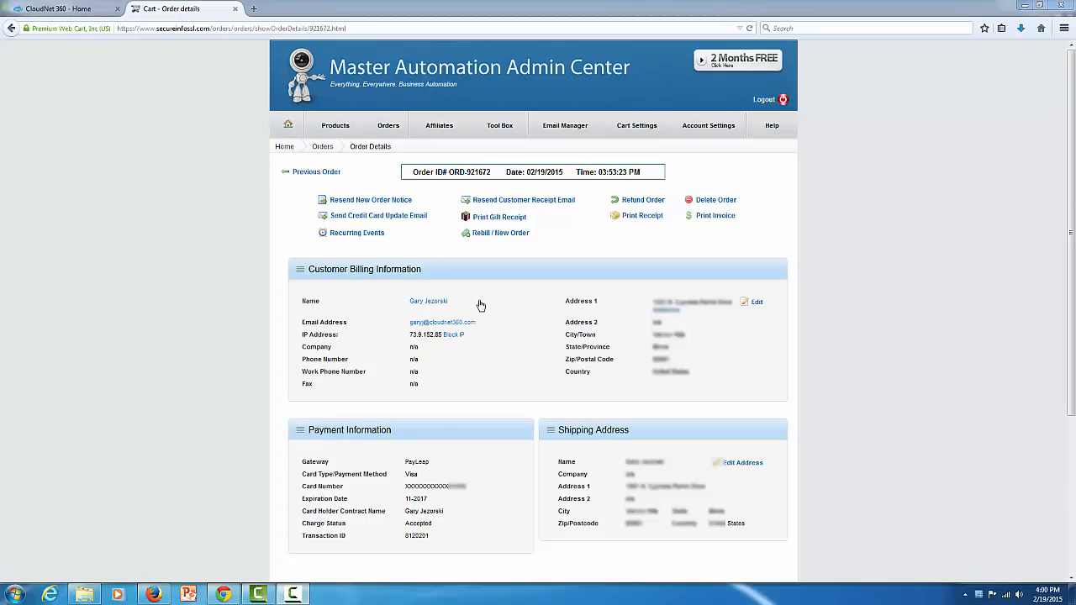
Step: Go to the Customer Portal's customer management and log in to the portal as the customer registered on 10/06/2014
click(289, 126)
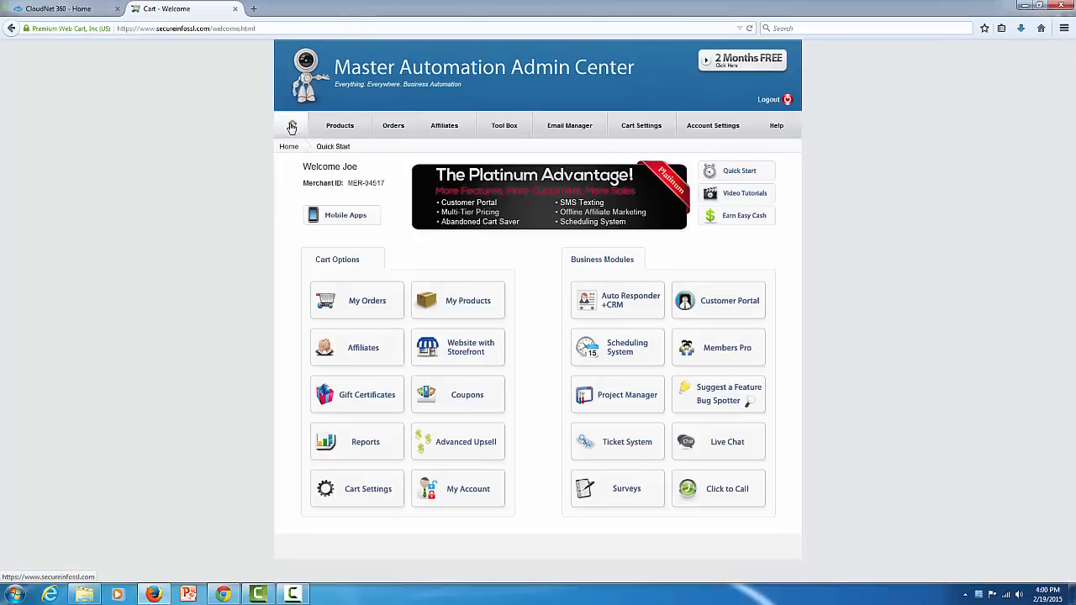
click(735, 301)
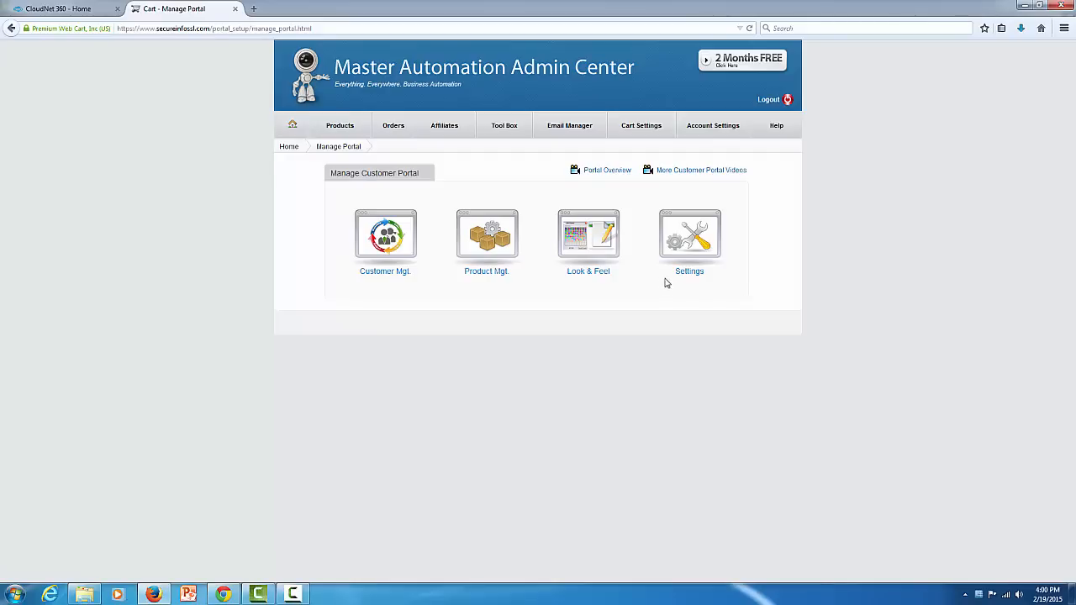
click(389, 240)
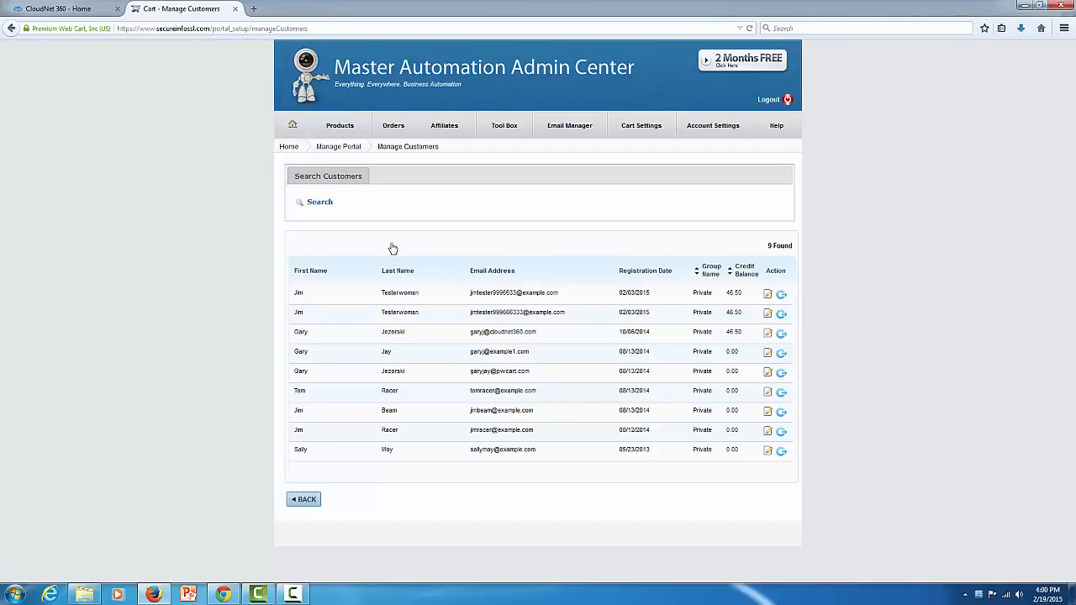
click(781, 333)
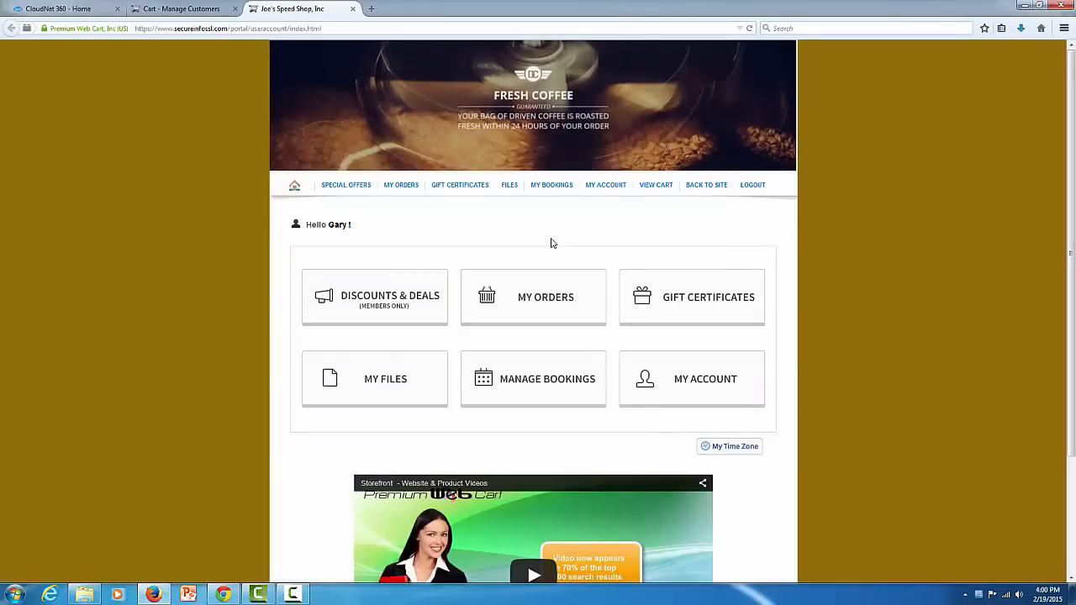
Step: View the customer's orders, test the one-click reorder of Columbia Coffee - Subscription up to the payment page, and close the checkout
scroll(782, 302, down, 3)
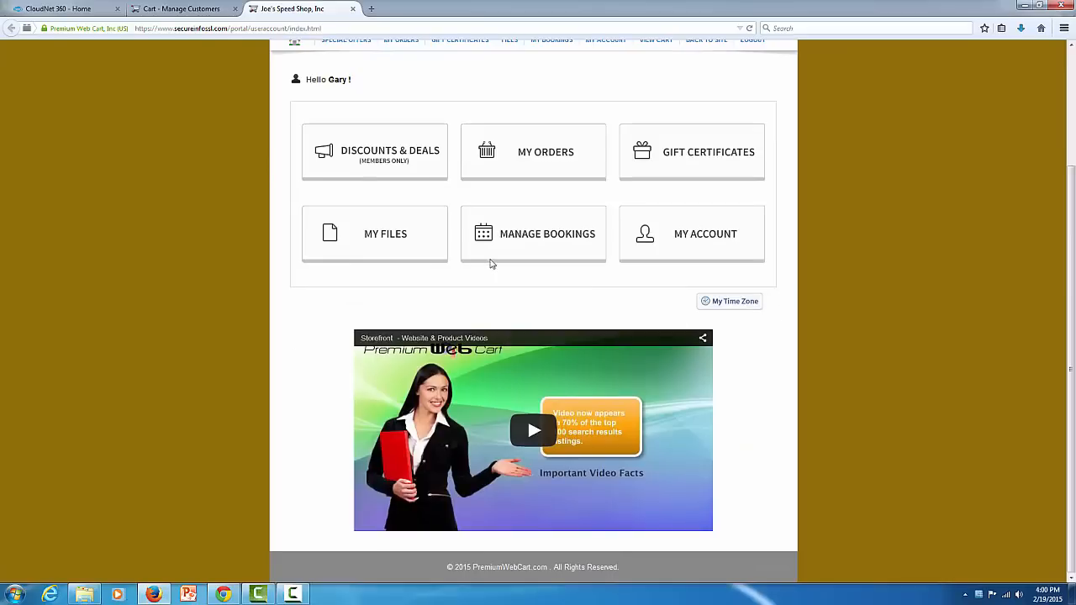
click(511, 160)
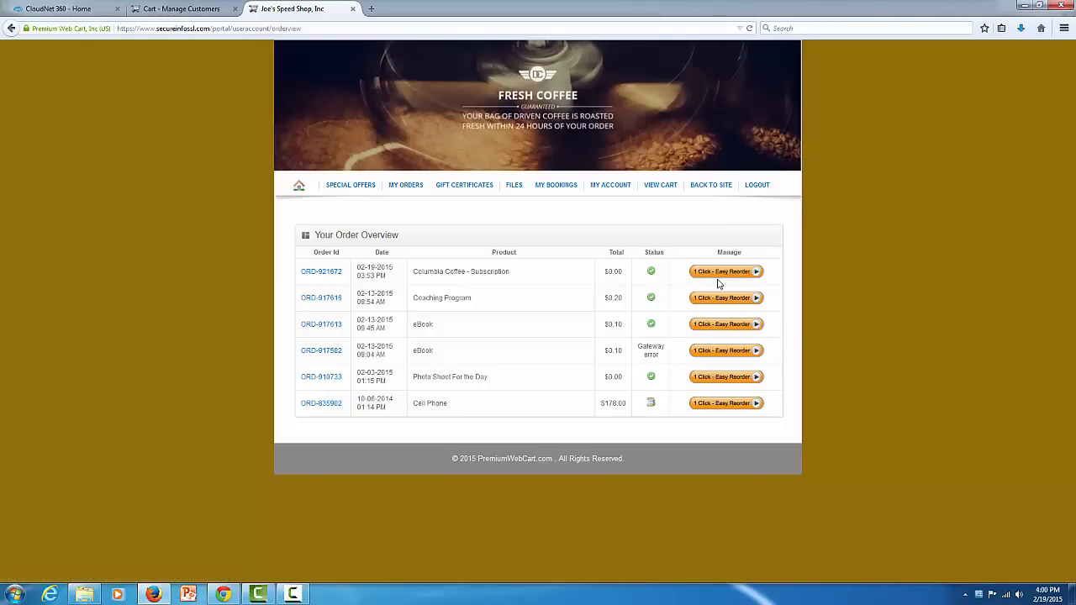
click(735, 273)
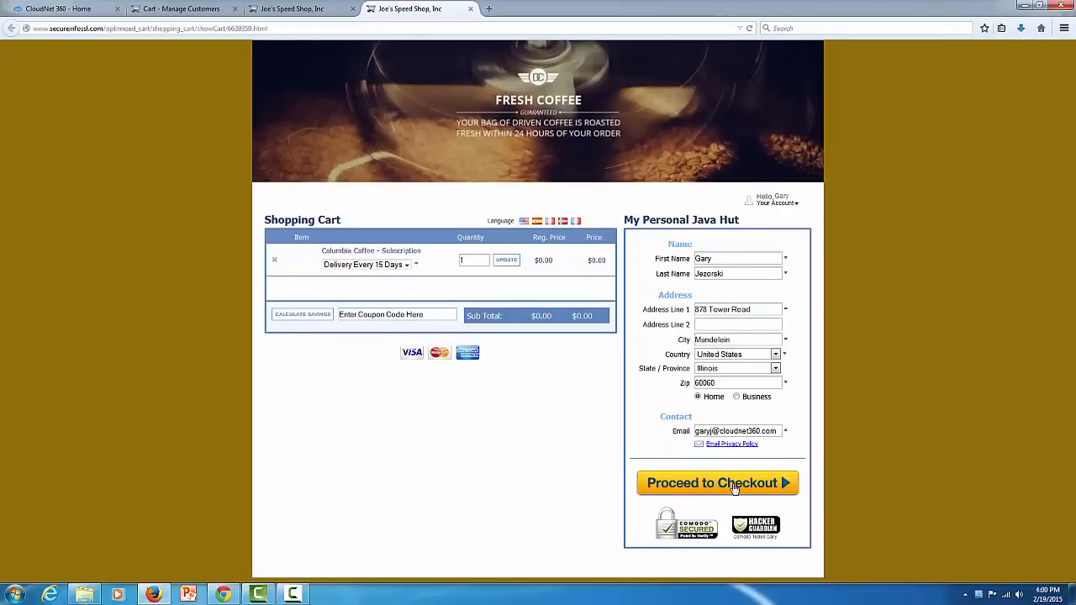
click(735, 489)
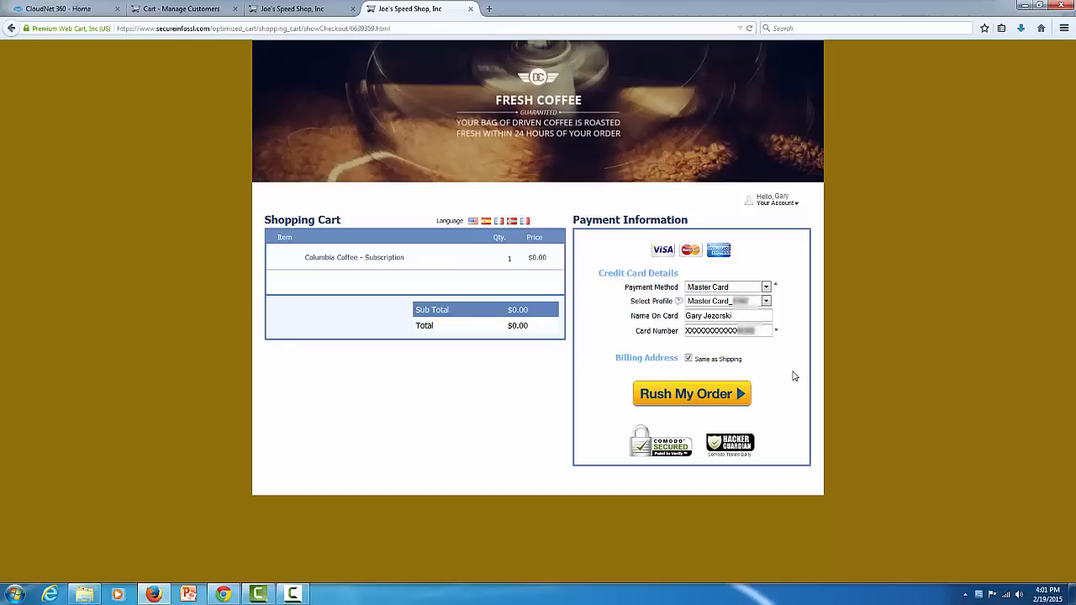
click(470, 10)
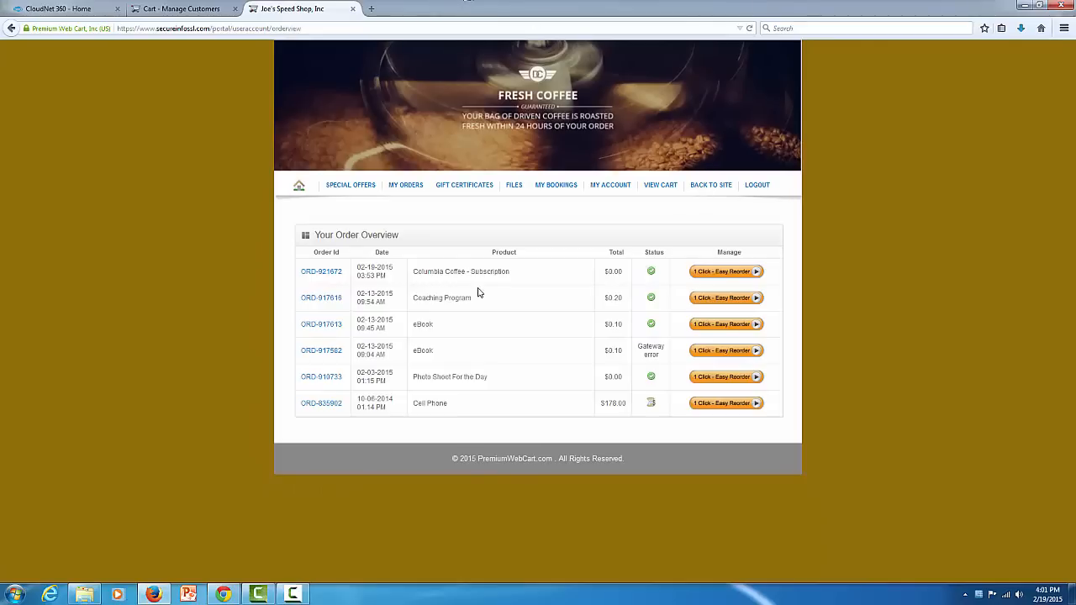
Step: Return to the portal's home dashboard, review its buttons and embedded video, and close the portal
click(304, 189)
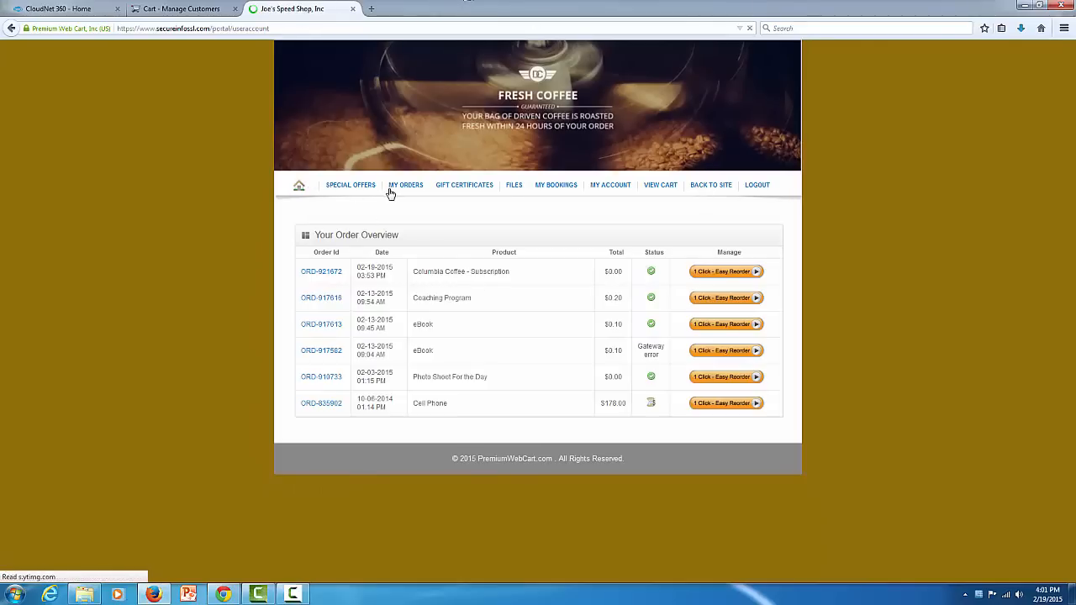
scroll(746, 459, down, 3)
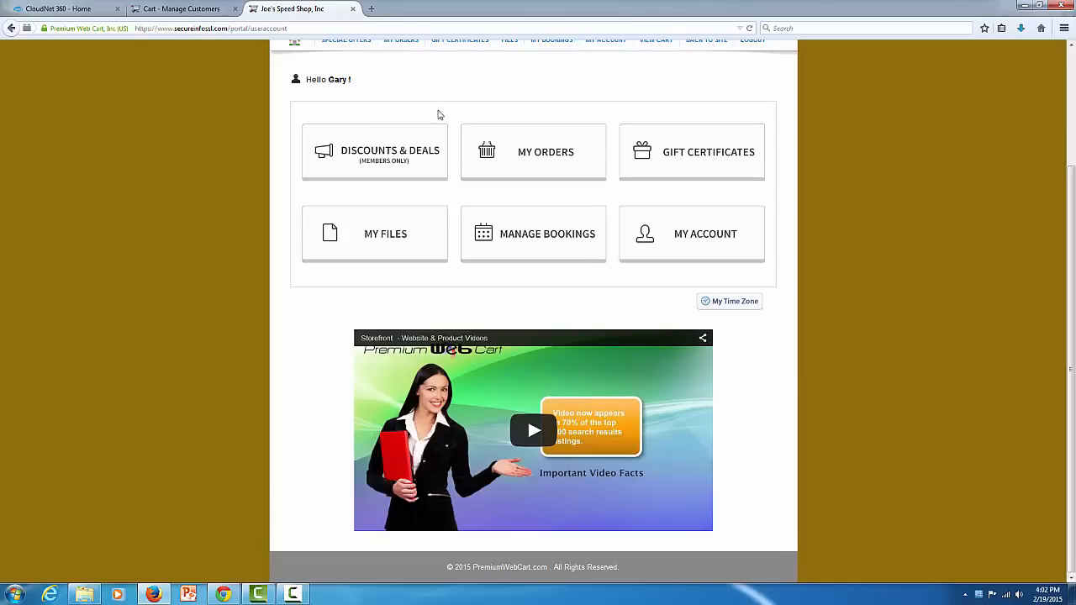
click(353, 9)
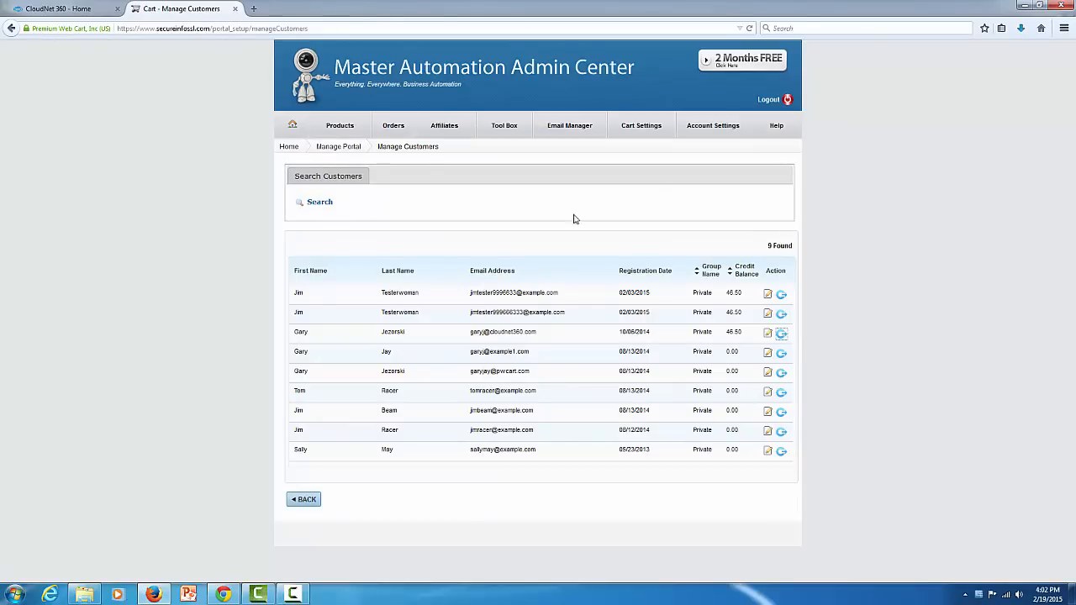
Step: Disable Manage Bookings in the Customer Portal's dashboard look and feel setup and save the changes
click(290, 124)
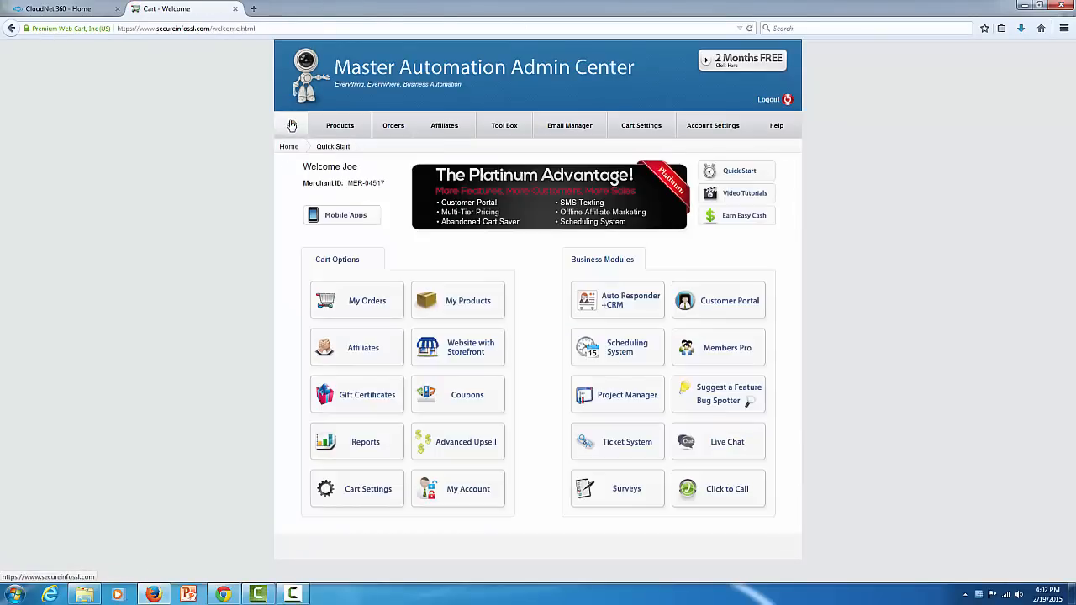
click(736, 294)
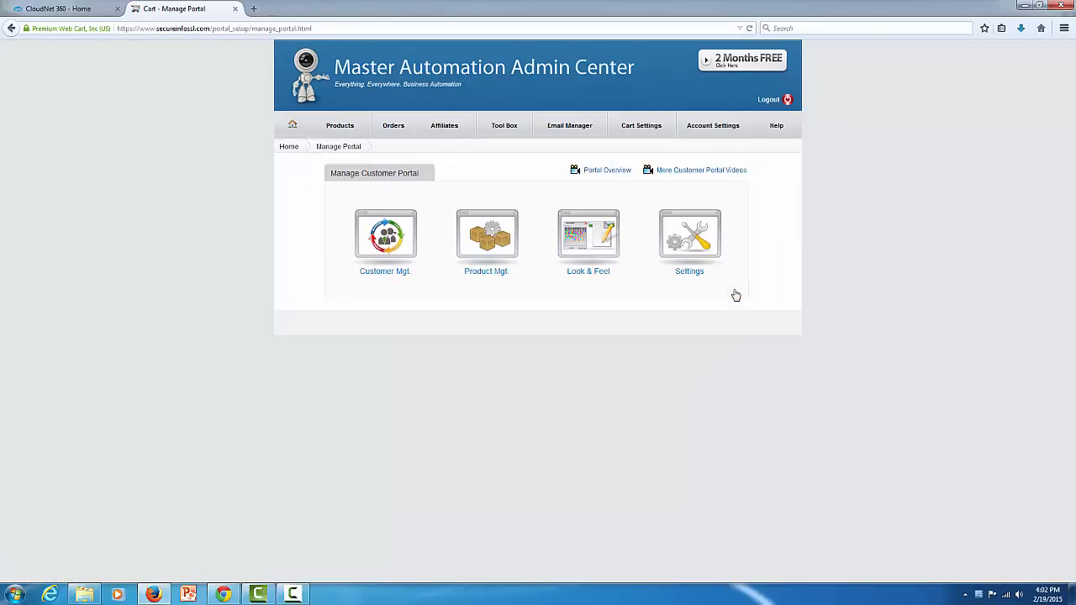
click(561, 243)
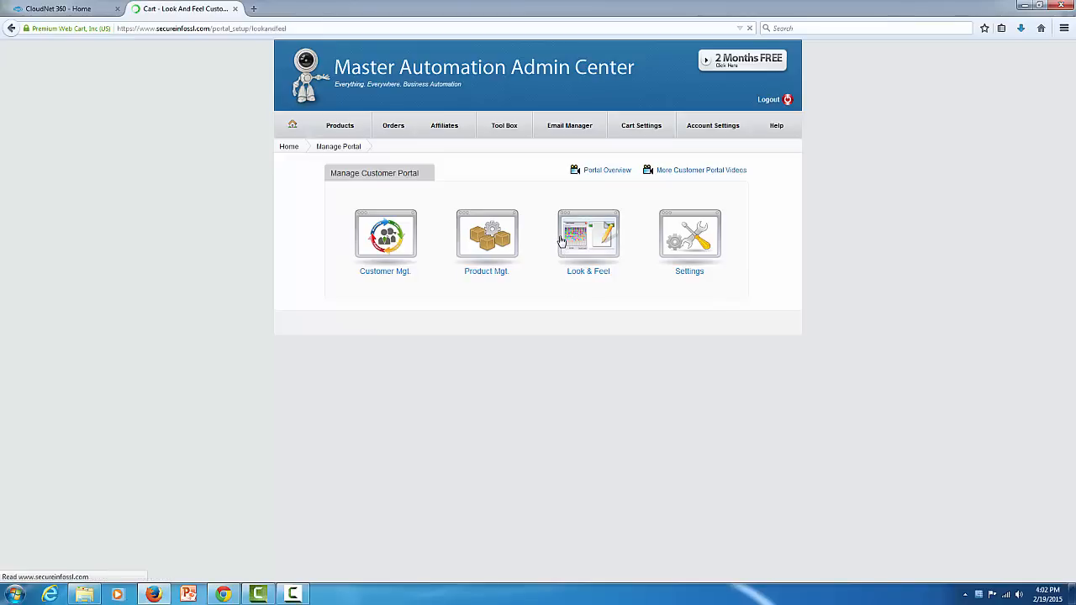
click(682, 266)
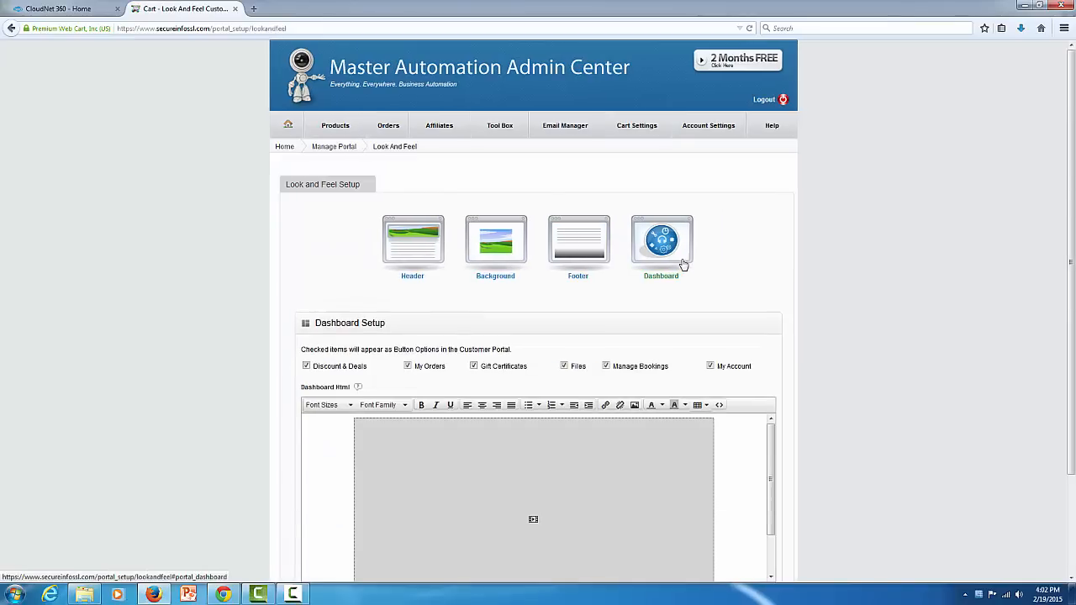
scroll(753, 252, down, 1)
scroll(753, 254, down, 1)
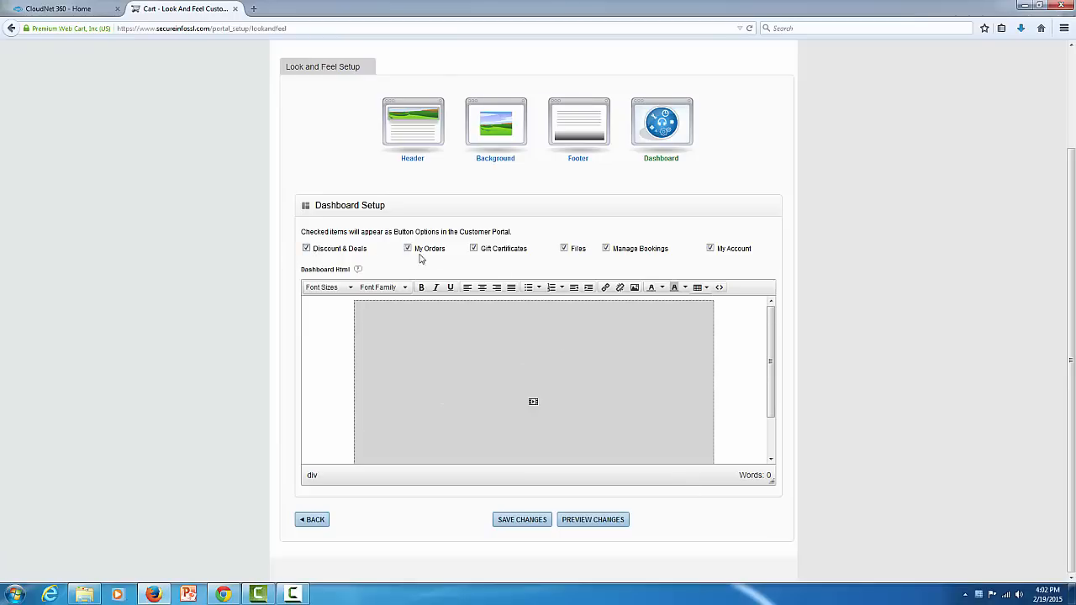
click(606, 248)
click(530, 519)
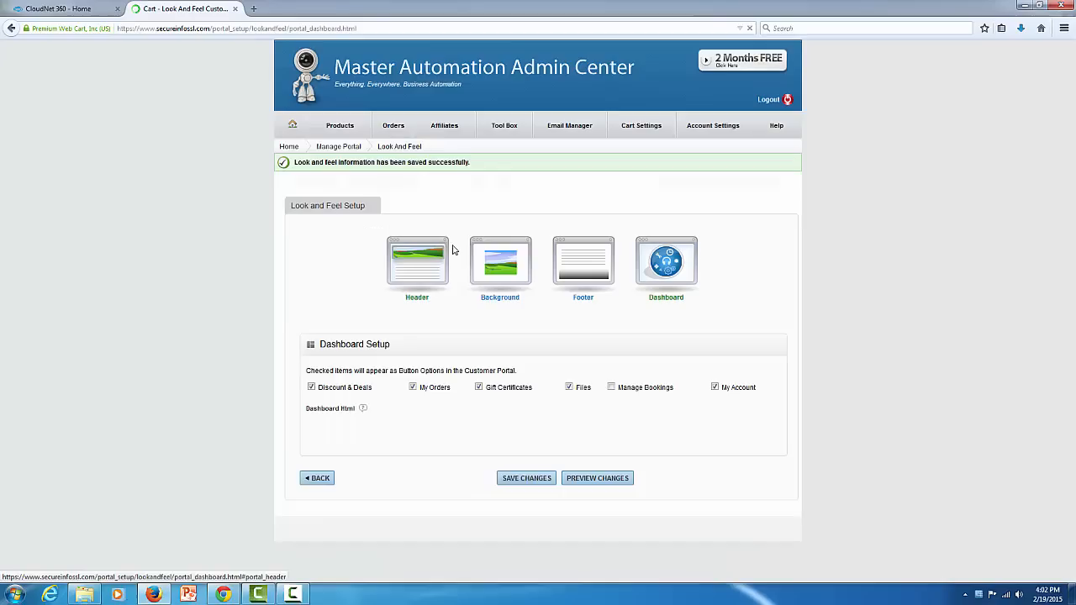
Step: Reopen customer management and log in to the portal again as the customer registered on 10/06/2014 to check the dashboard
click(292, 126)
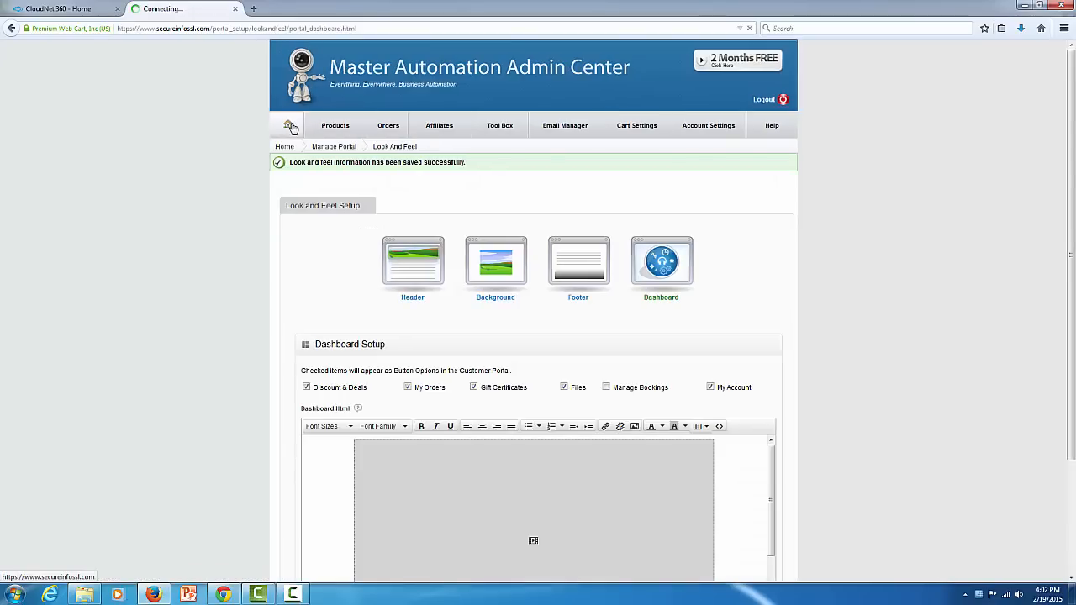
click(751, 312)
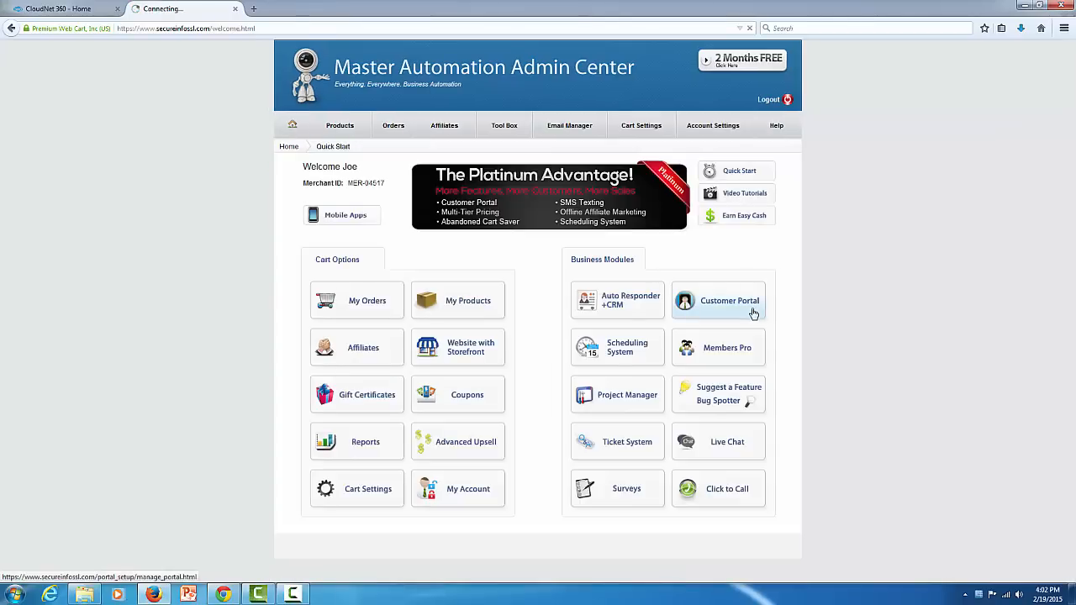
click(402, 244)
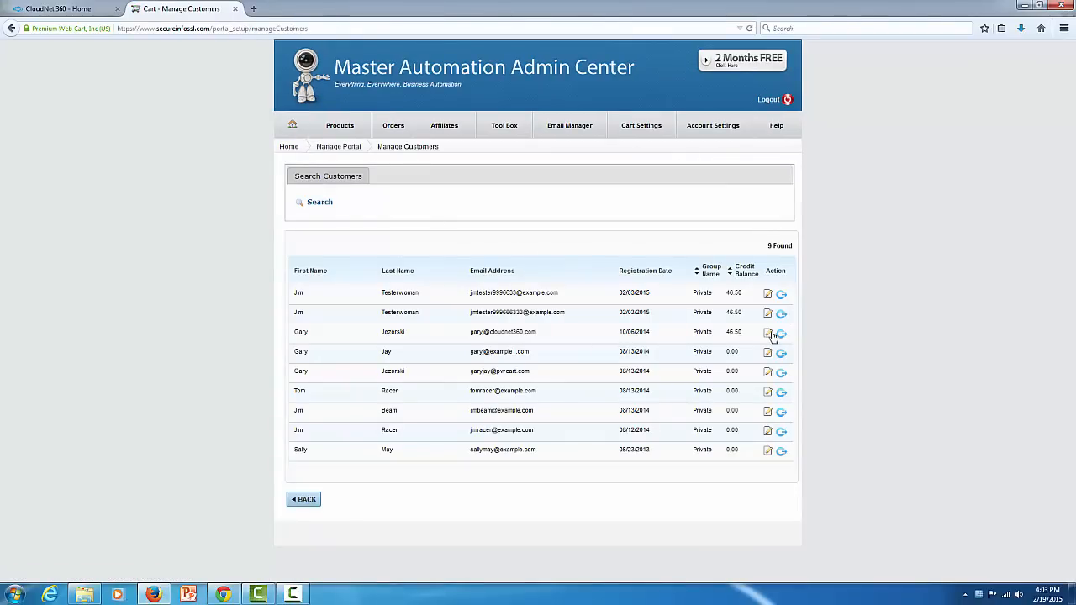
click(780, 335)
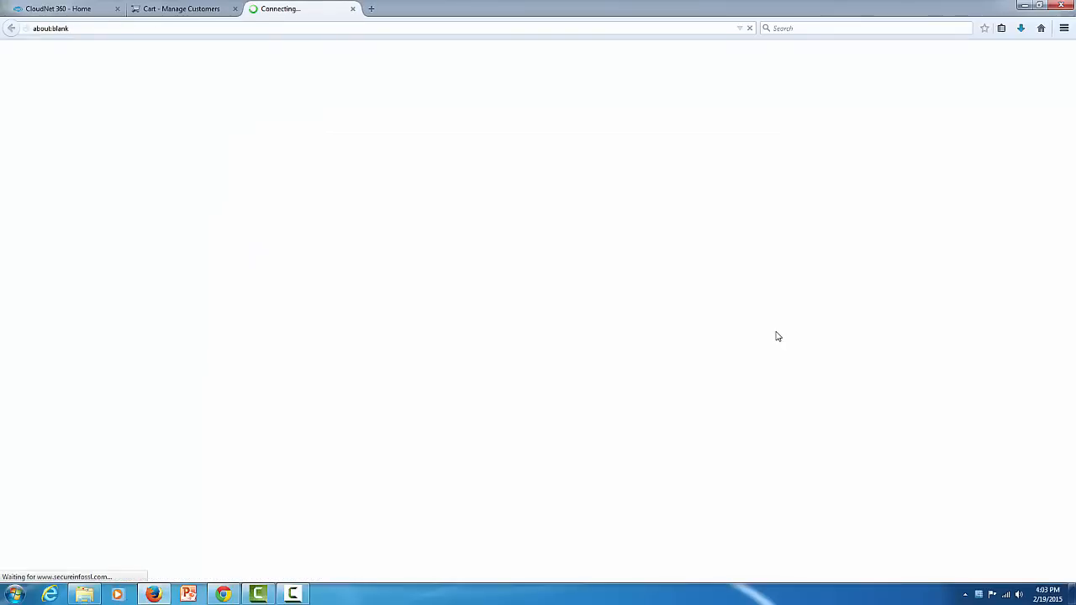